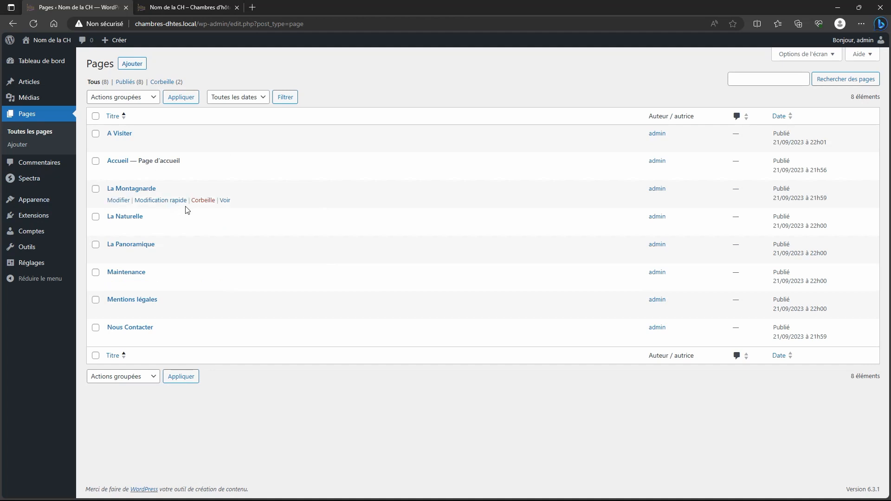
# Step: Open the La Naturelle page for editing and add a Conteneur block with the single-column layout
pyautogui.click(131, 217)
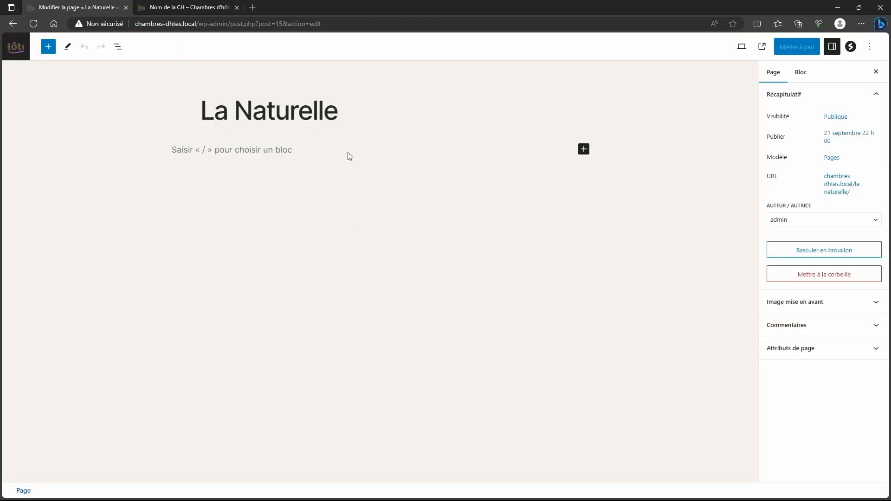
pyautogui.click(48, 46)
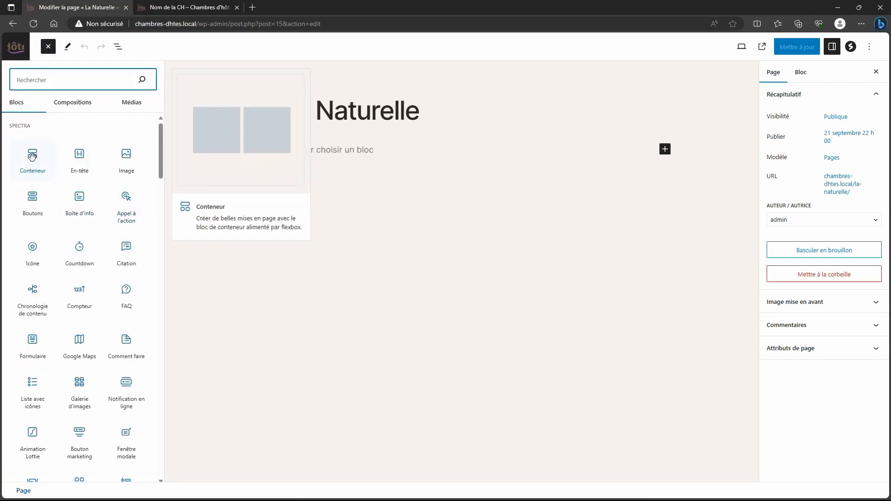
pyautogui.click(47, 167)
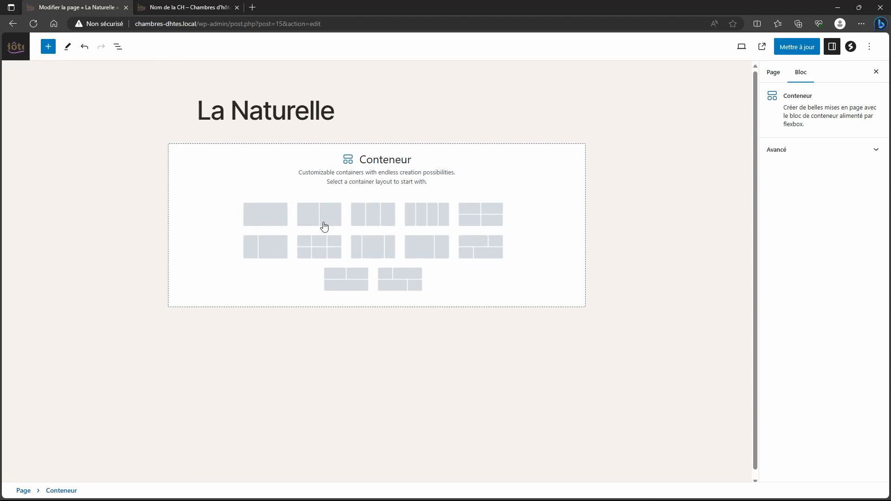
pyautogui.click(271, 221)
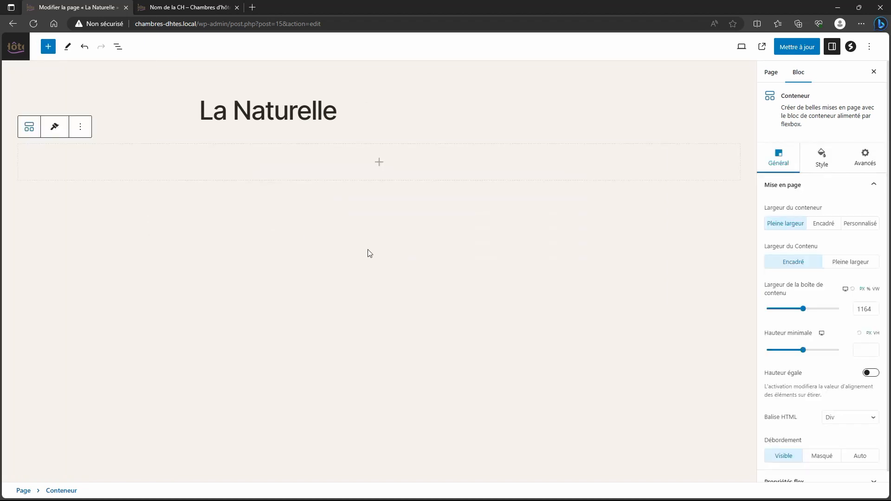
# Step: Give the container the La-Naturelle.jpg background image and a minimum height of 600 px
pyautogui.click(823, 162)
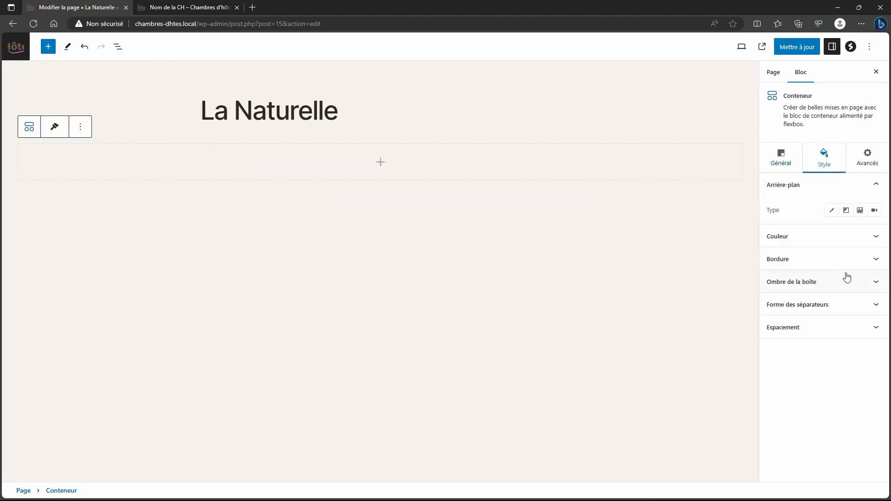
pyautogui.click(858, 212)
pyautogui.click(821, 299)
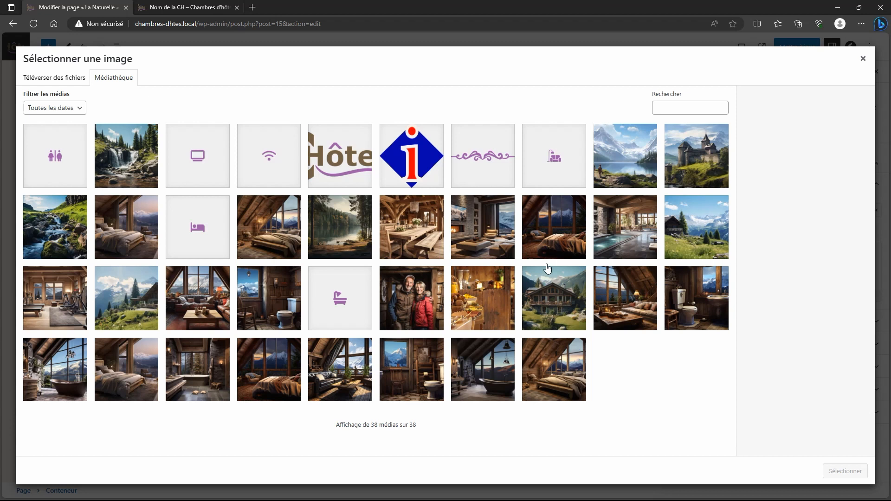
pyautogui.click(293, 230)
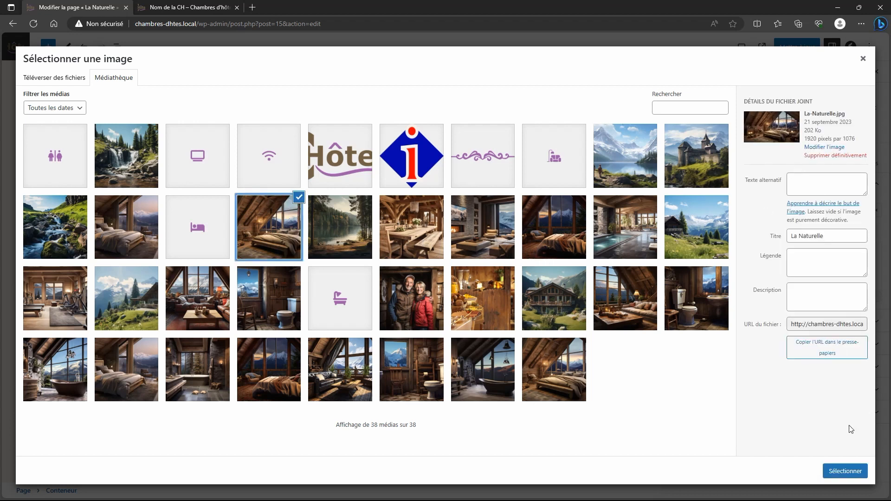
pyautogui.click(845, 472)
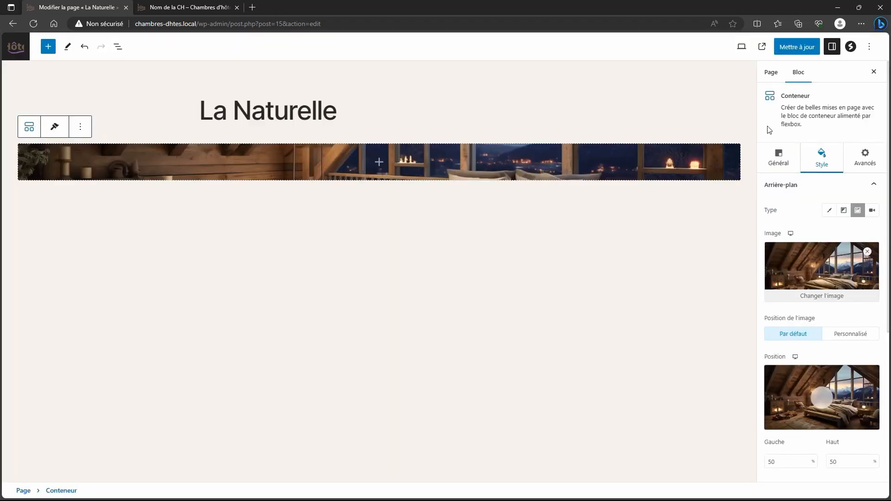
pyautogui.click(784, 164)
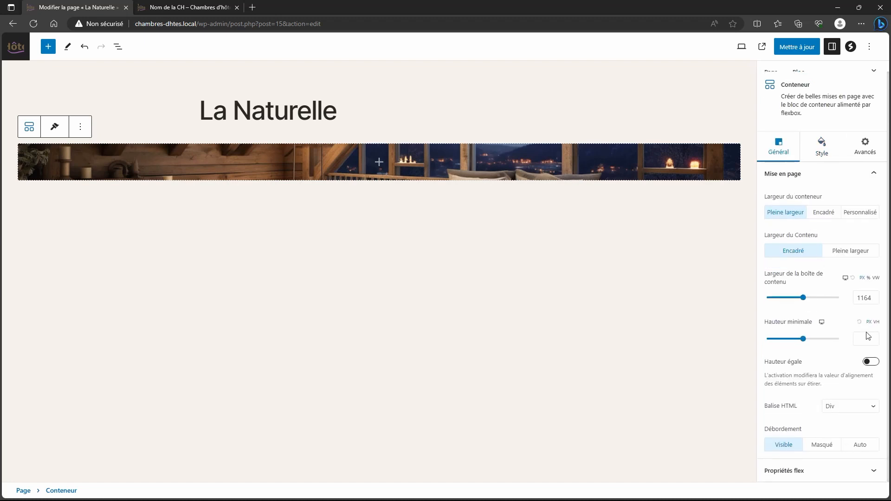
pyautogui.write('00')
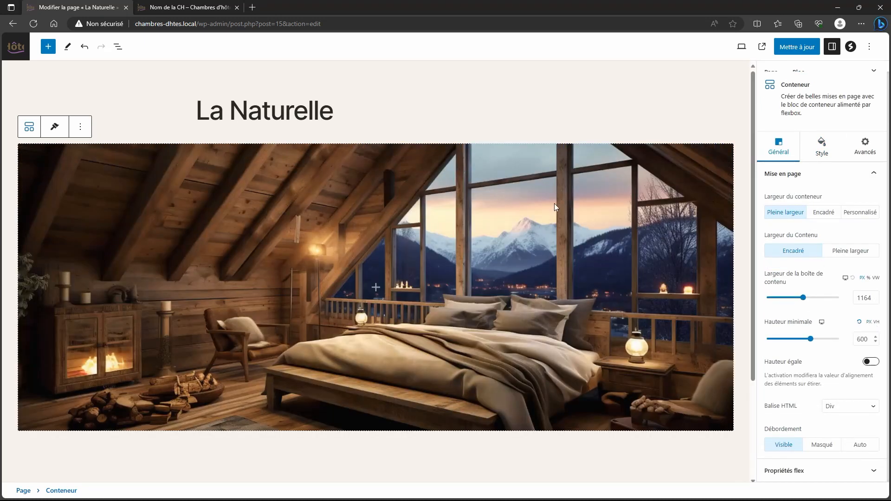
# Step: Add a solid purple border to the container, with width 1 on top and bottom and 0 on the sides
pyautogui.click(822, 148)
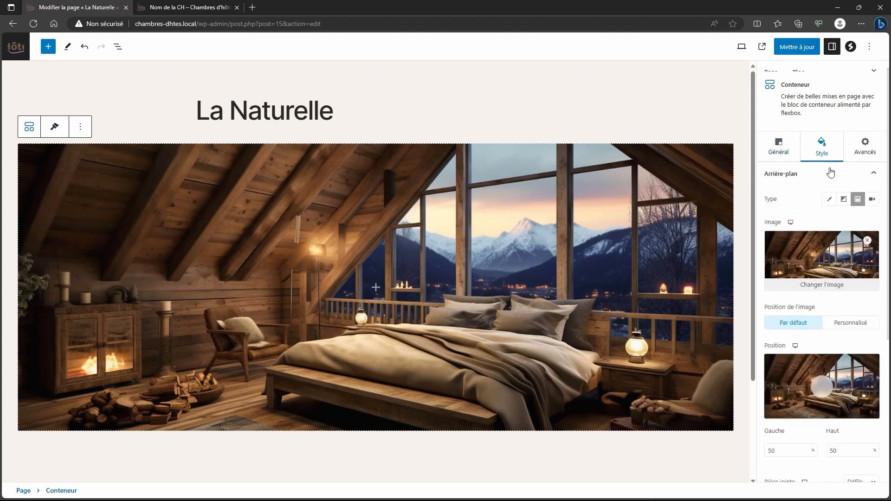
pyautogui.scroll(-3, 829, 297)
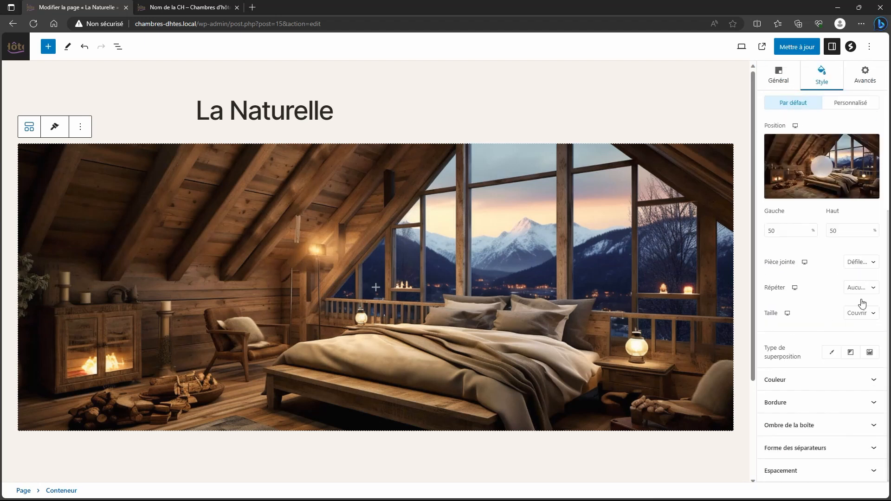
pyautogui.click(832, 403)
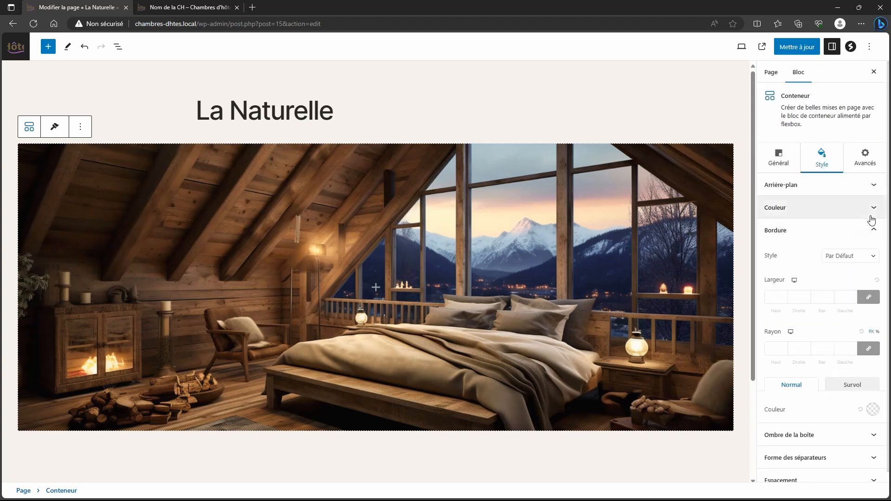
pyautogui.click(871, 256)
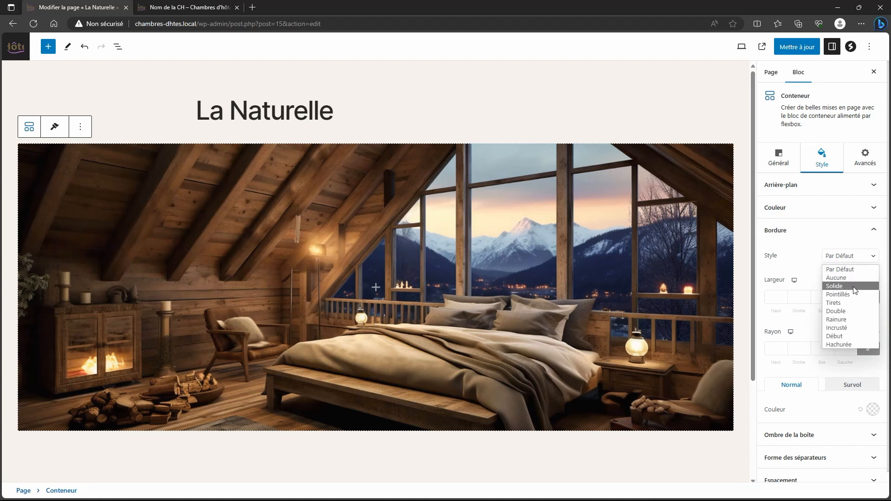
pyautogui.click(855, 286)
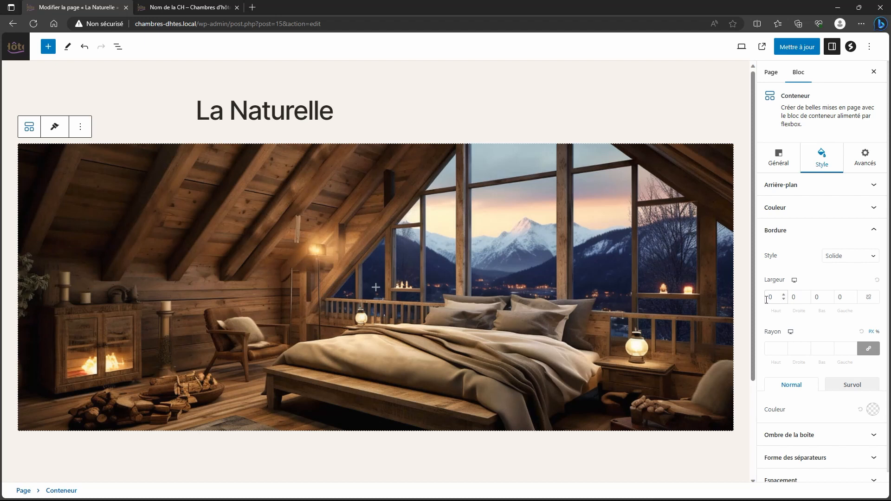
pyautogui.write('1')
pyautogui.press('Tab')
pyautogui.write('1')
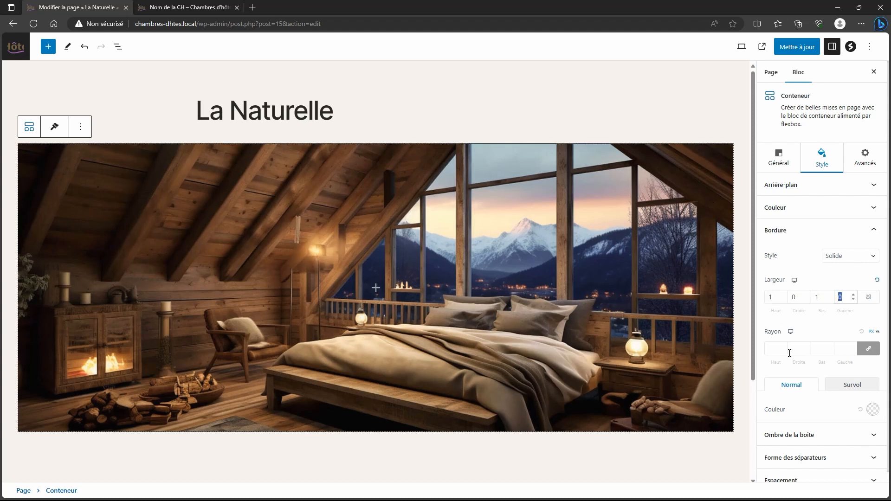
pyautogui.click(872, 409)
pyautogui.click(867, 350)
pyautogui.click(805, 416)
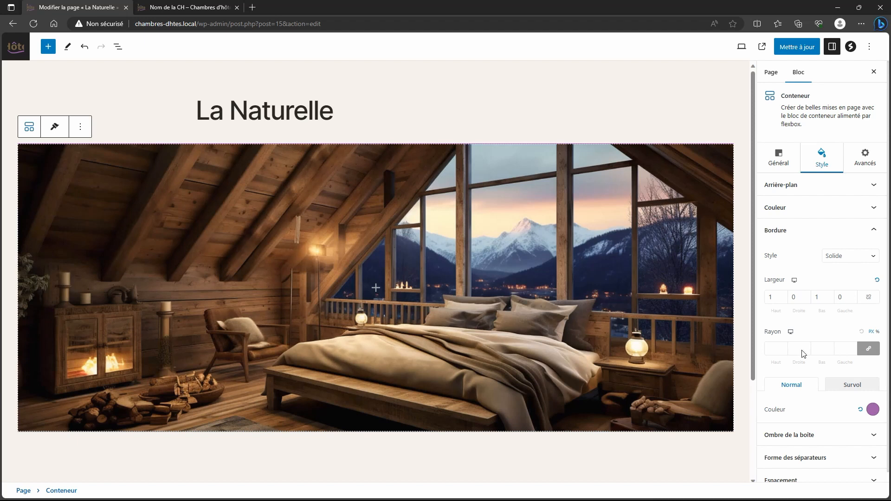
# Step: Set the container's outer margin to 80 px at the bottom and 0 on the other sides, and update the page
pyautogui.scroll(-1, 829, 426)
pyautogui.click(800, 470)
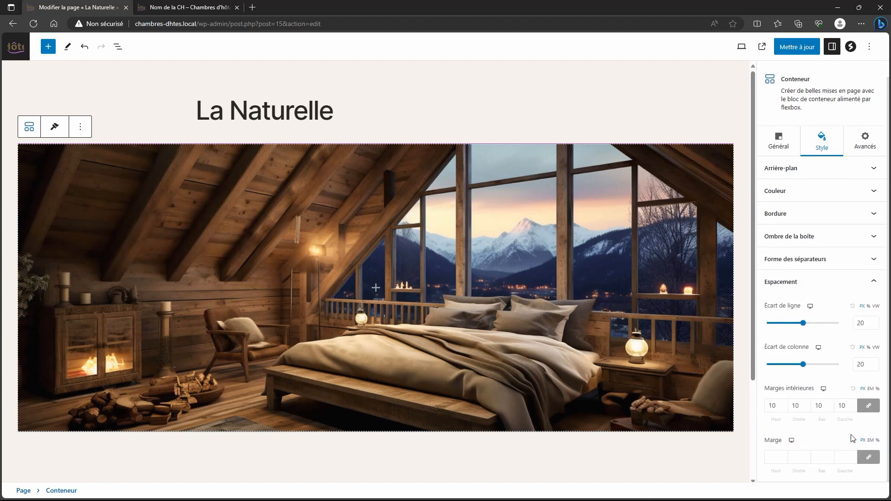
pyautogui.click(868, 457)
pyautogui.write('80')
pyautogui.click(798, 47)
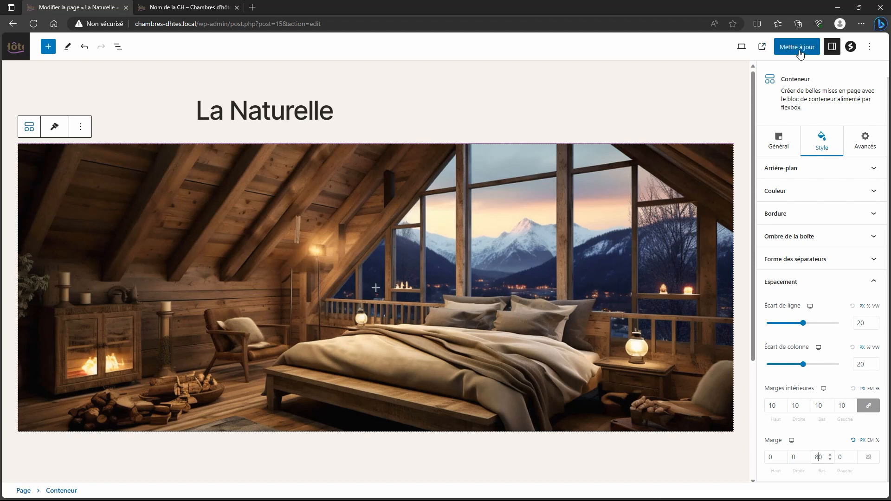
# Step: Add a second single-column Conteneur block below the bedroom image container
pyautogui.scroll(-2, 511, 264)
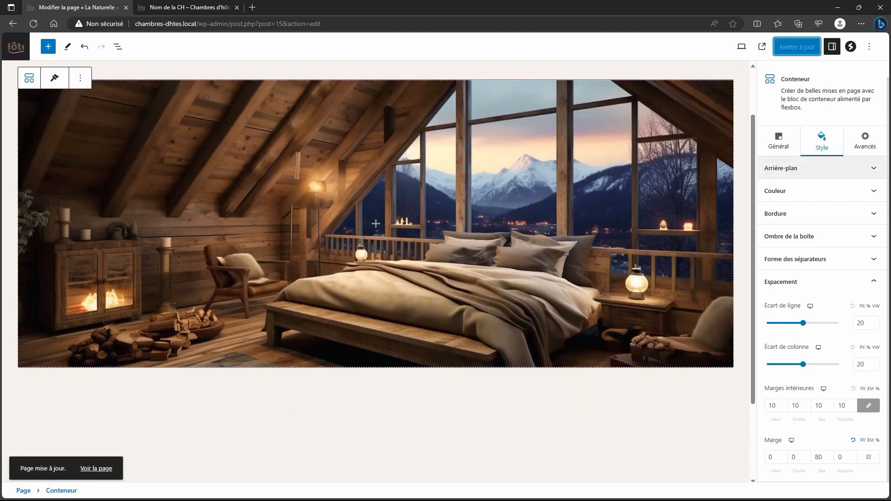
pyautogui.click(48, 46)
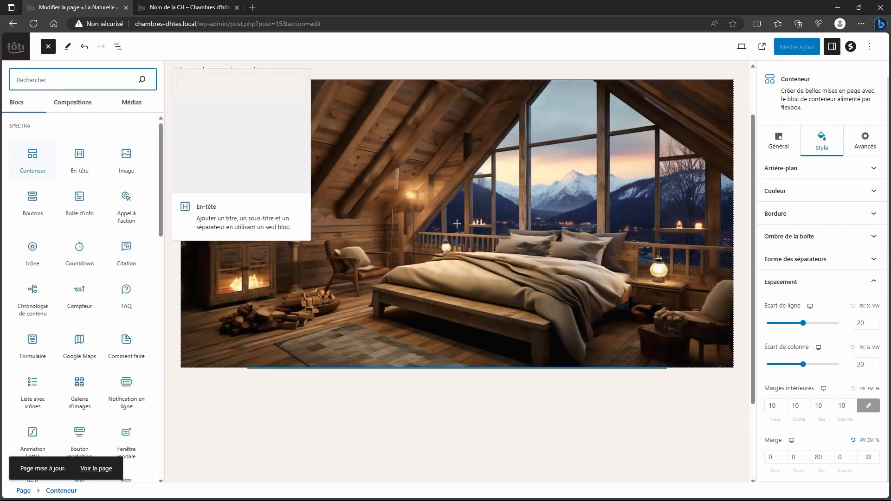
pyautogui.click(32, 158)
pyautogui.click(364, 474)
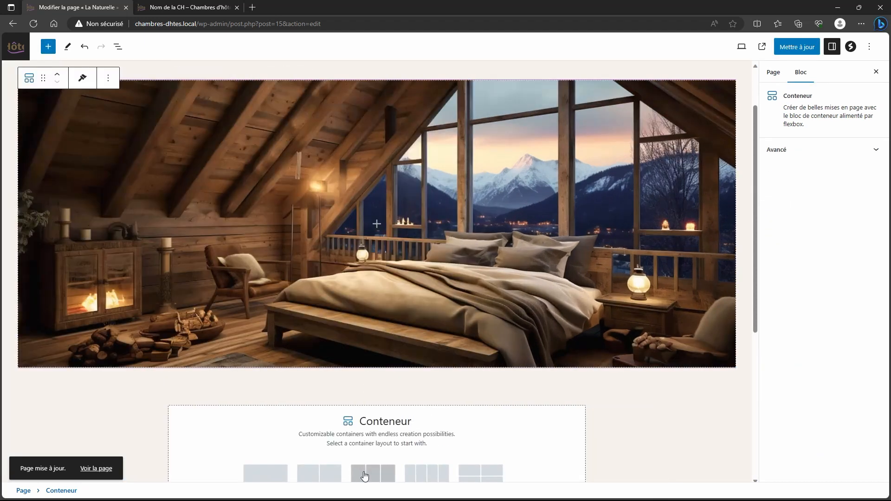
pyautogui.scroll(-3, 346, 457)
pyautogui.click(266, 358)
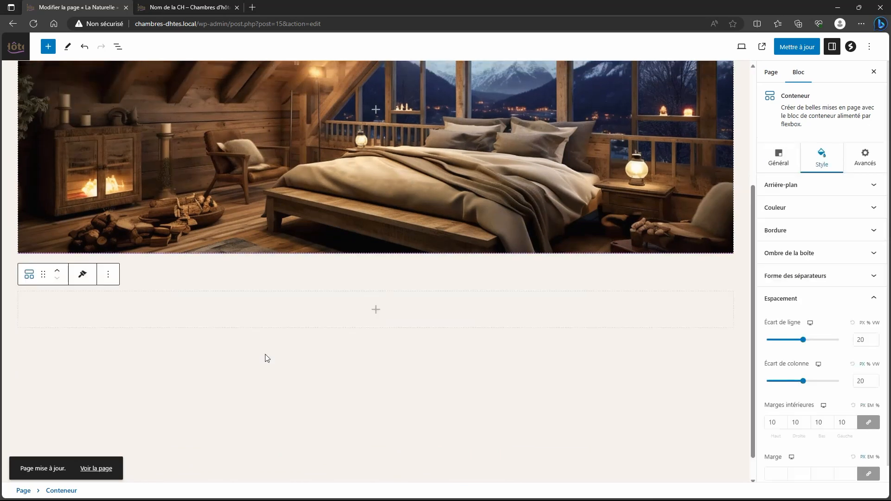
# Step: Insert an En-tête block inside the new empty container
pyautogui.click(379, 319)
pyautogui.click(379, 389)
pyautogui.scroll(-1, 355, 328)
pyautogui.click(295, 309)
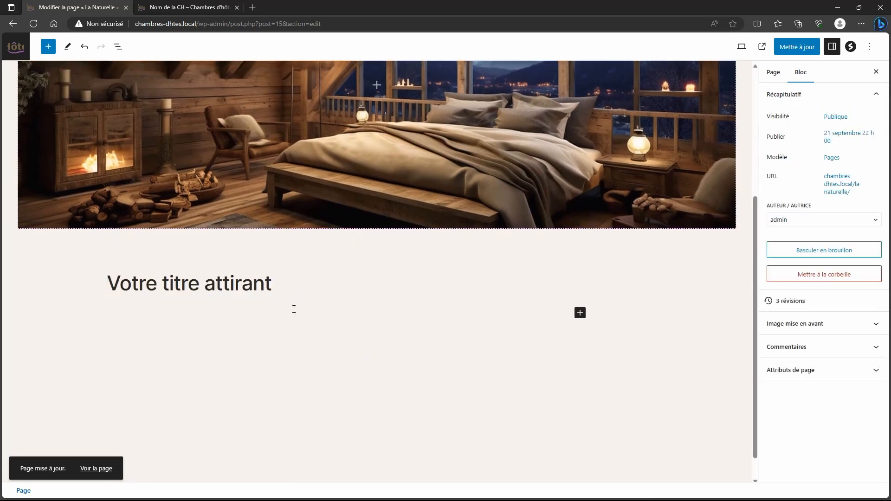
# Step: Replace the heading's placeholder text with "La Chambres Naturelle"
pyautogui.click(292, 288)
pyautogui.hotkey('ctrl', 'a')
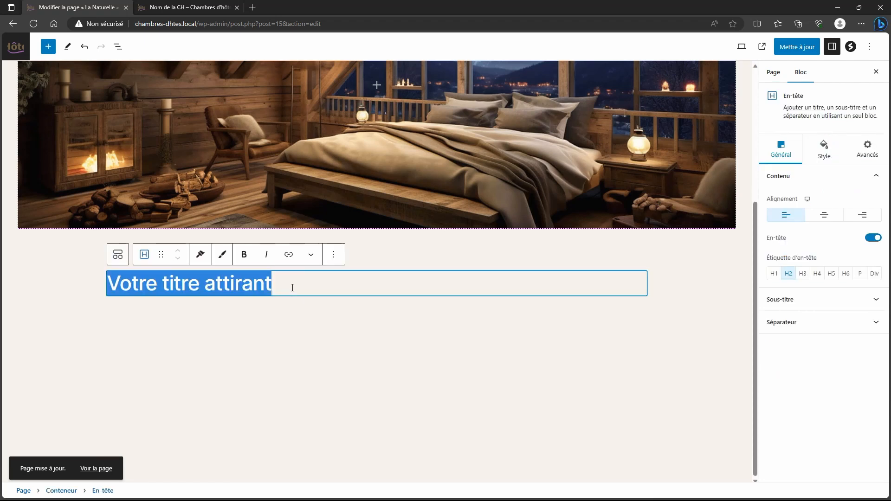
pyautogui.write('La Ch')
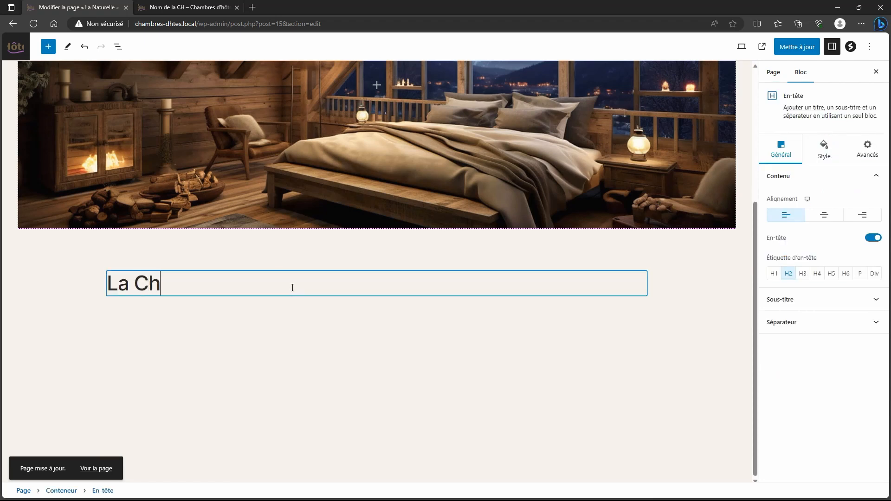
pyautogui.write('amb')
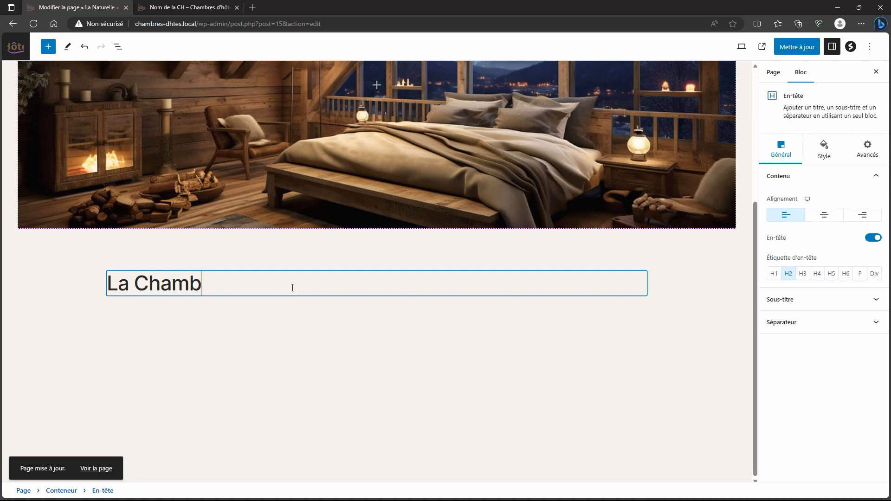
pyautogui.write('res Na')
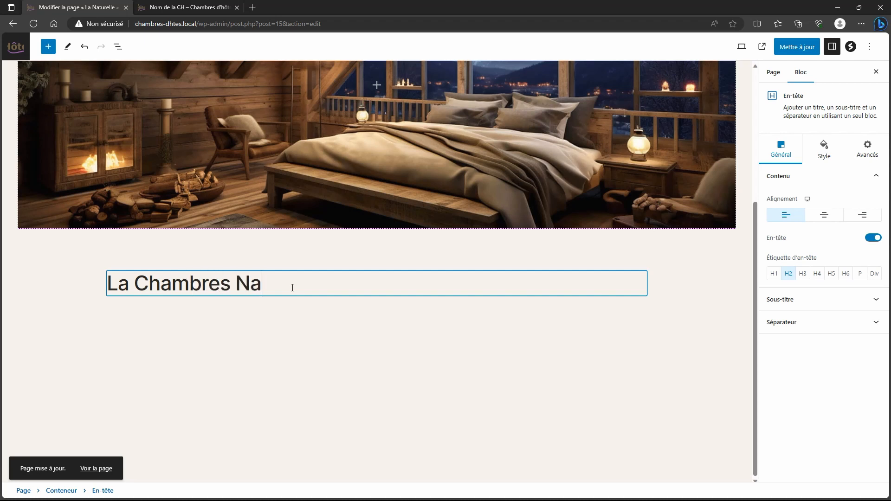
pyautogui.write('turelle')
# Step: Format the heading as a centred P element with a font size of 26 px
pyautogui.click(860, 274)
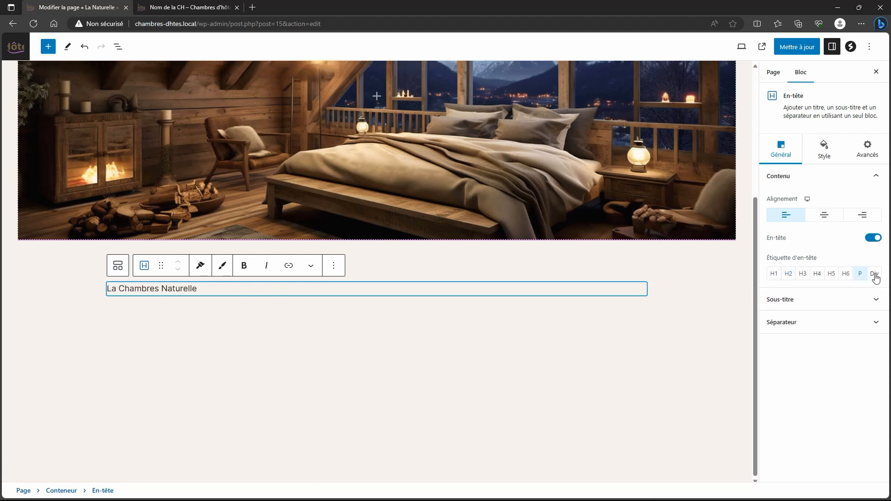
pyautogui.click(831, 216)
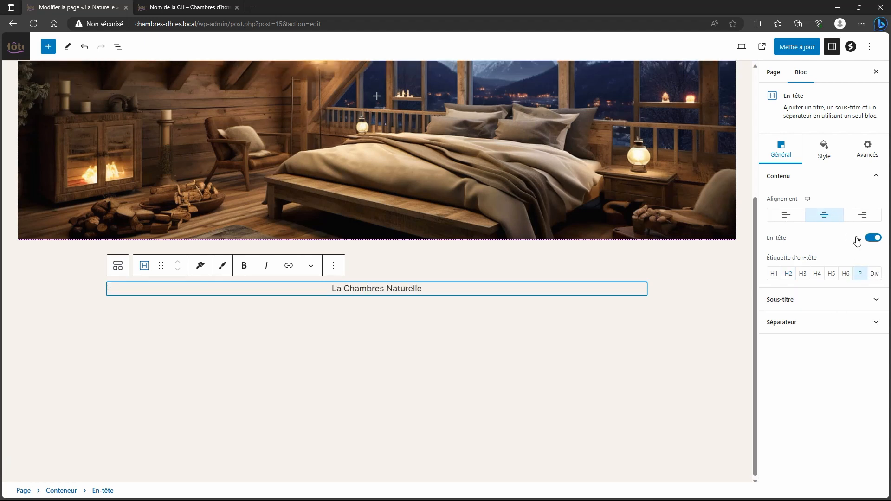
pyautogui.click(839, 157)
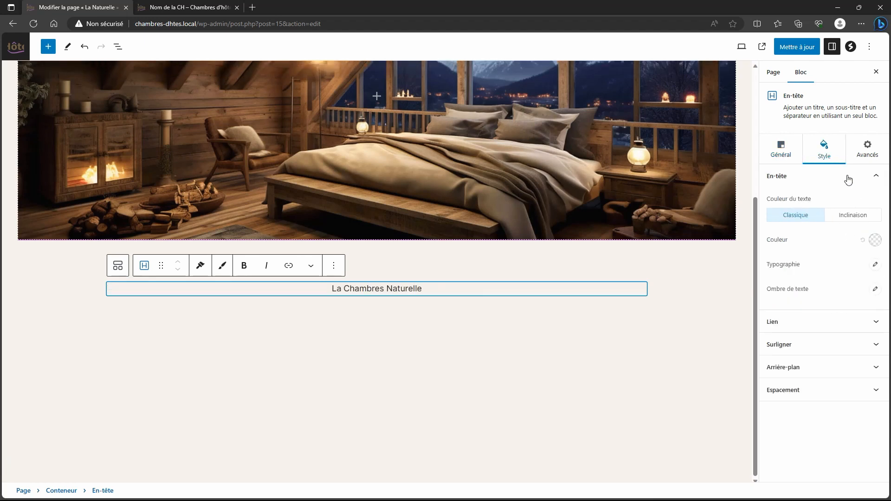
pyautogui.click(876, 265)
pyautogui.click(869, 328)
pyautogui.moveTo(869, 329); pyautogui.dragTo(869, 328)
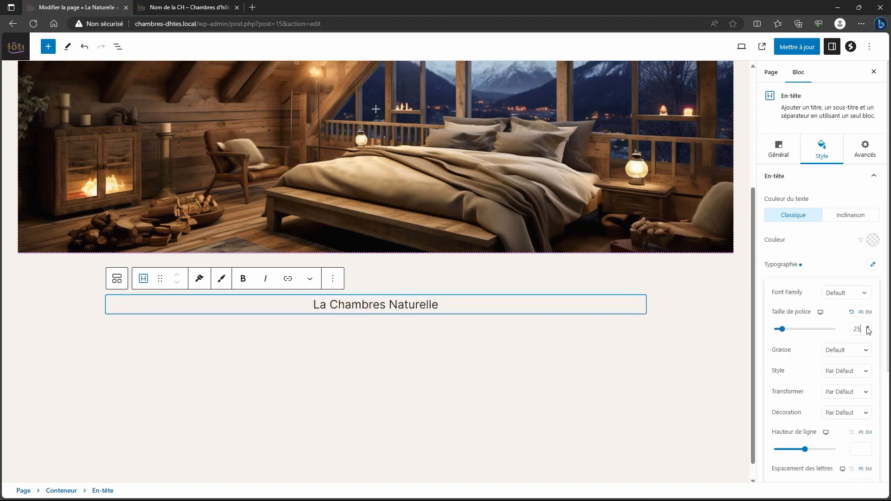
pyautogui.click(869, 328)
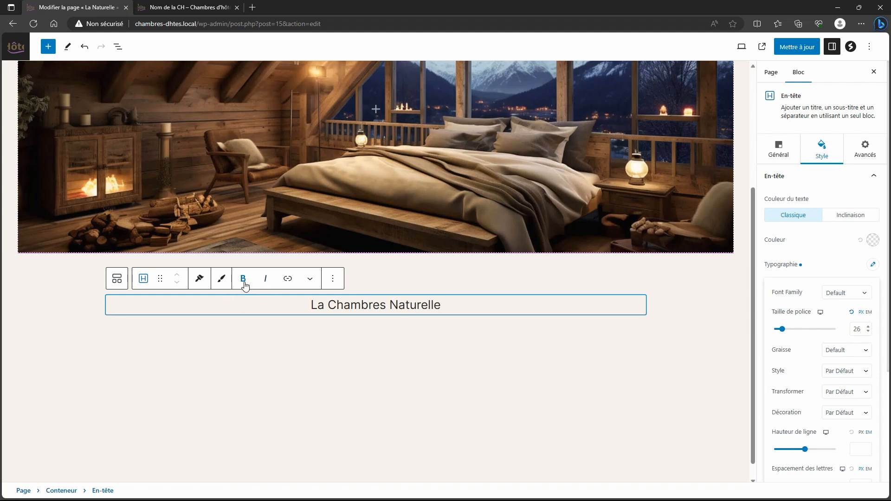
# Step: Make the whole "La Chambres Naturelle" heading text bold
pyautogui.tripleClick(353, 305)
pyautogui.click(243, 278)
pyautogui.click(460, 315)
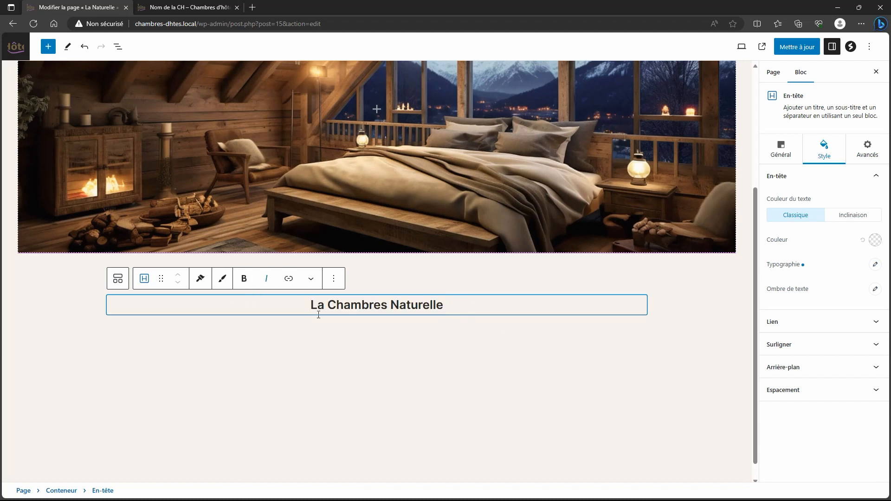
# Step: Insert a Spectra Image block directly below the "La Chambres Naturelle" heading
pyautogui.click(336, 282)
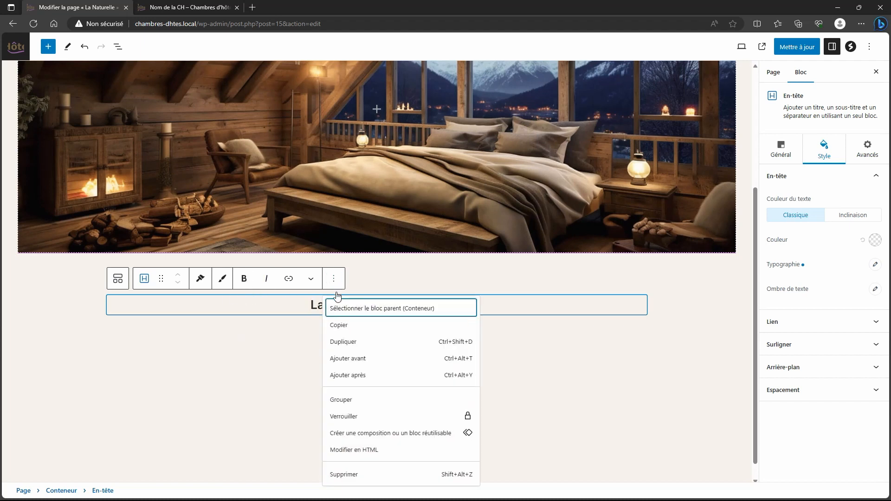
pyautogui.click(346, 374)
pyautogui.write('/im')
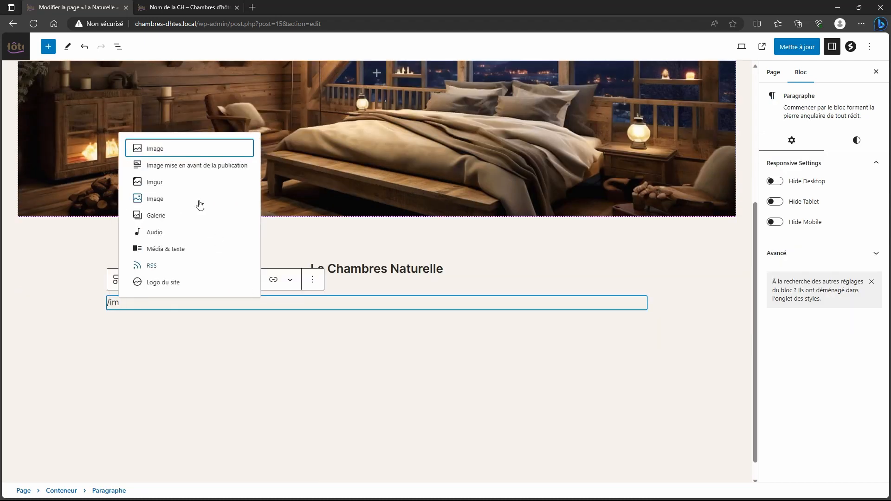
pyautogui.click(155, 199)
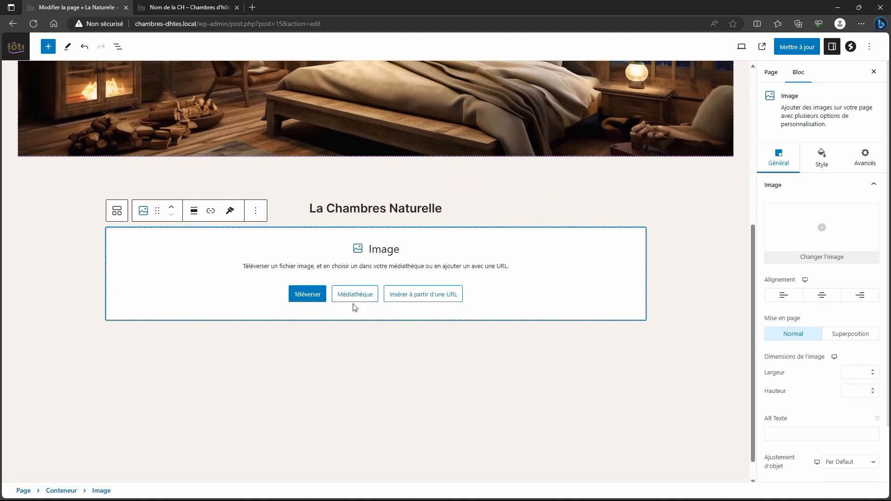
# Step: Fill the image block with the purple ornamental divider from the media library and centre it
pyautogui.click(355, 295)
pyautogui.click(486, 159)
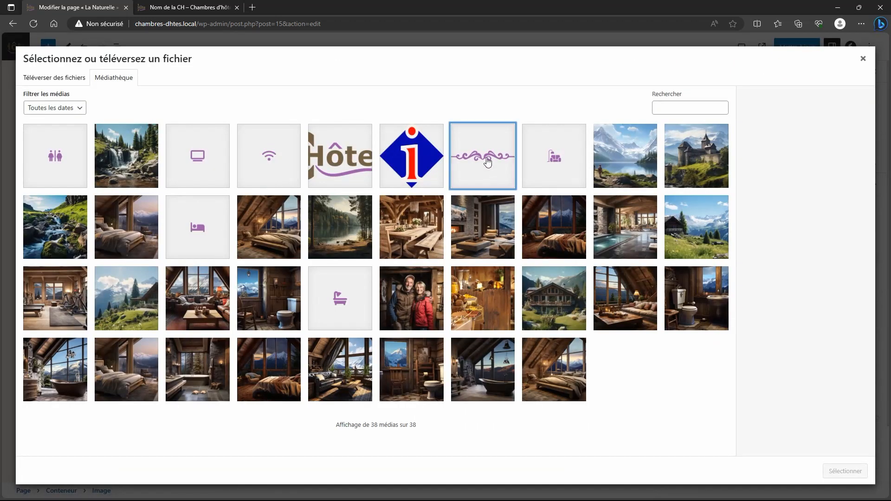
pyautogui.click(835, 471)
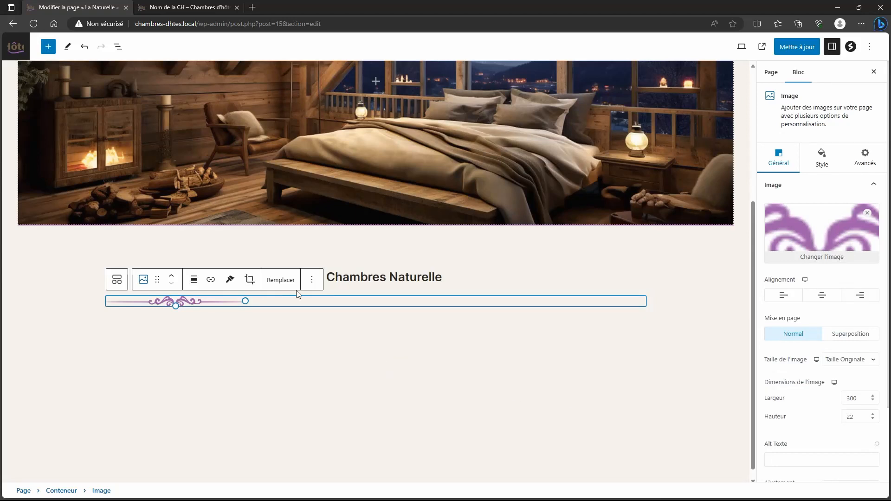
pyautogui.click(194, 280)
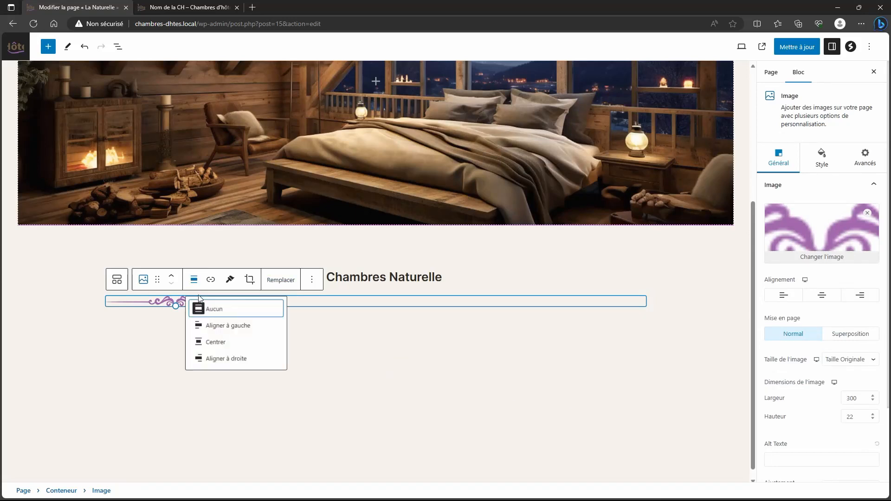
pyautogui.click(221, 344)
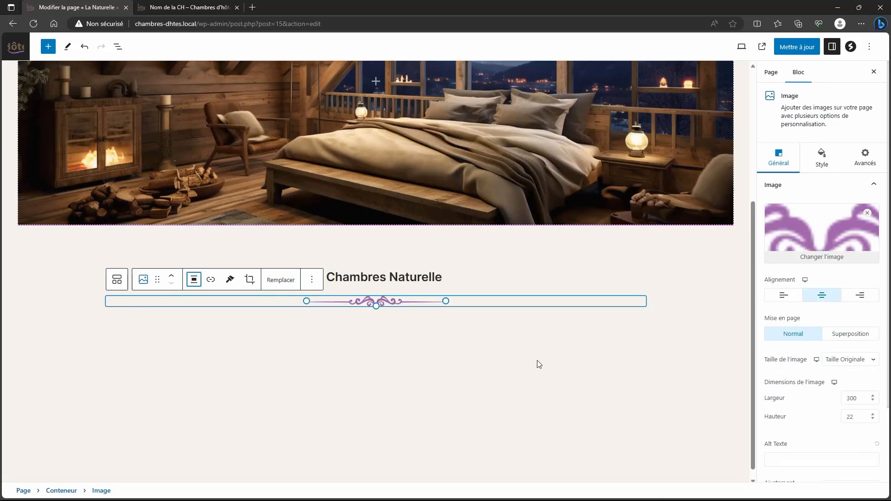
# Step: Add an En-tête block directly below the ornamental divider image
pyautogui.click(311, 279)
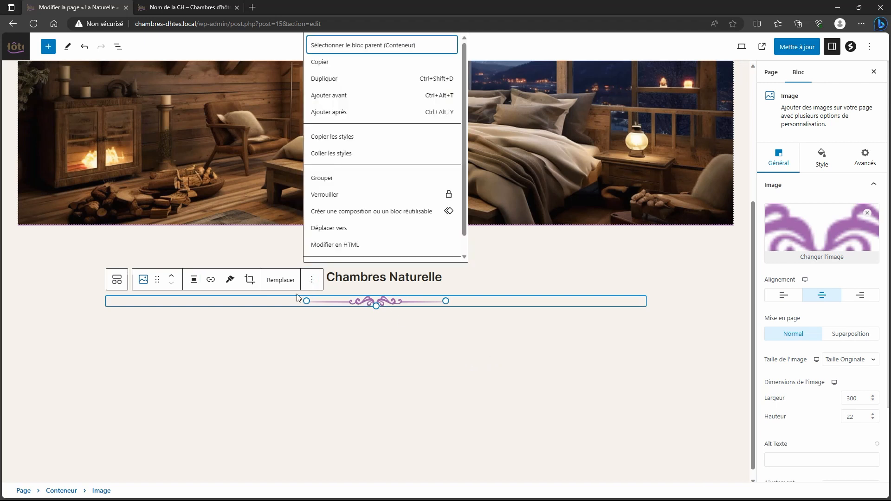
pyautogui.click(320, 112)
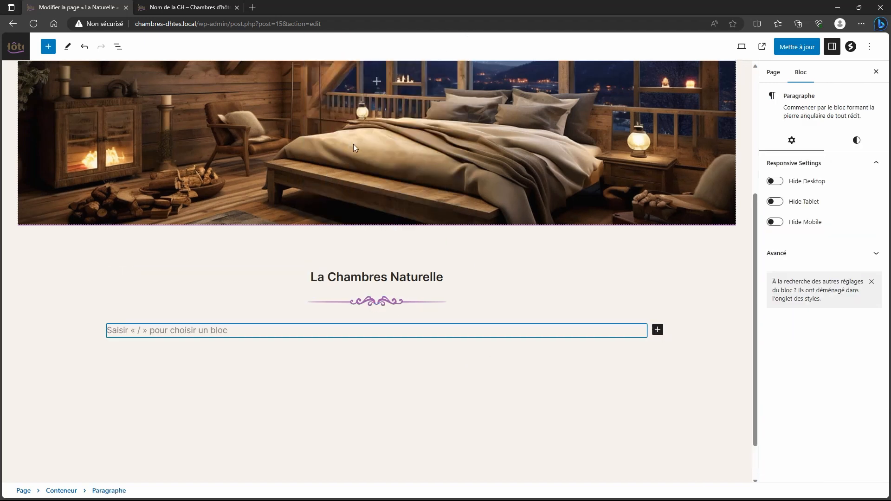
pyautogui.write('/en')
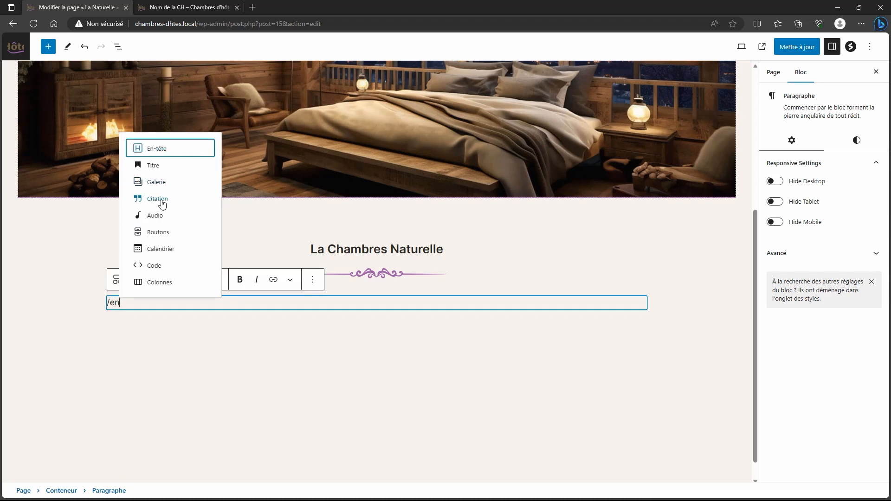
pyautogui.click(158, 148)
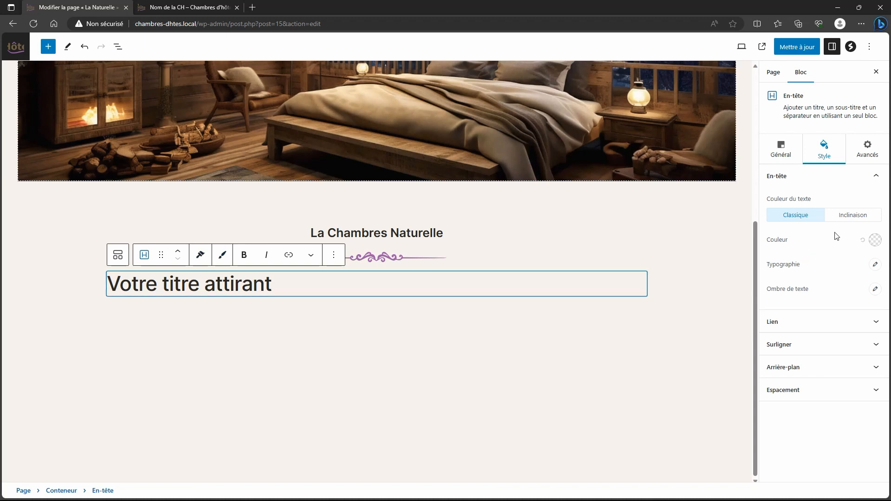
# Step: Format the new heading block as a centred P element with a font size of 18 px
pyautogui.click(779, 159)
pyautogui.click(826, 216)
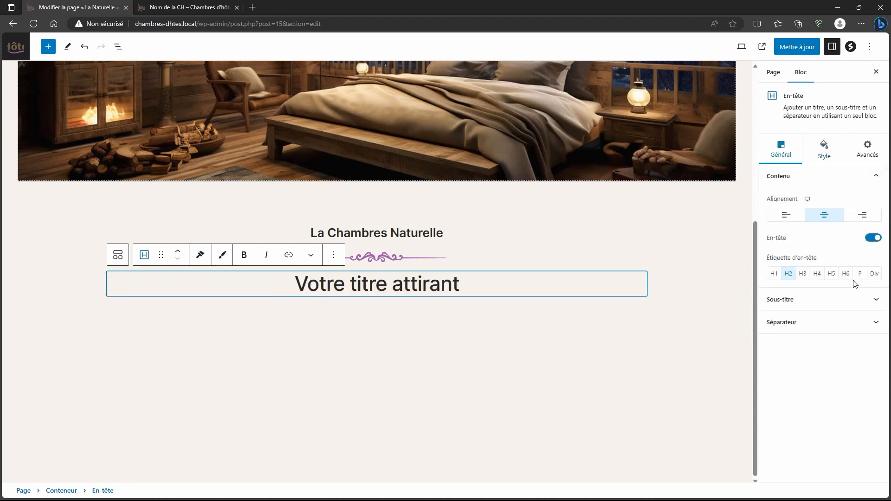
pyautogui.click(861, 275)
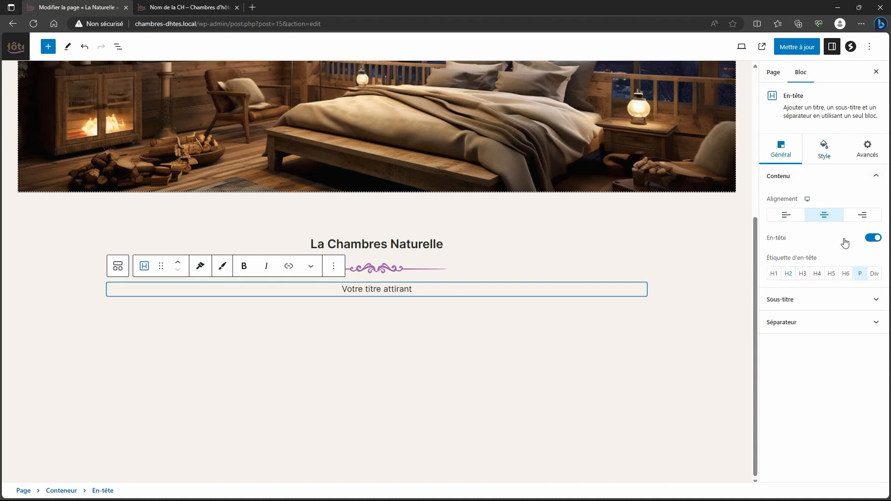
pyautogui.click(824, 153)
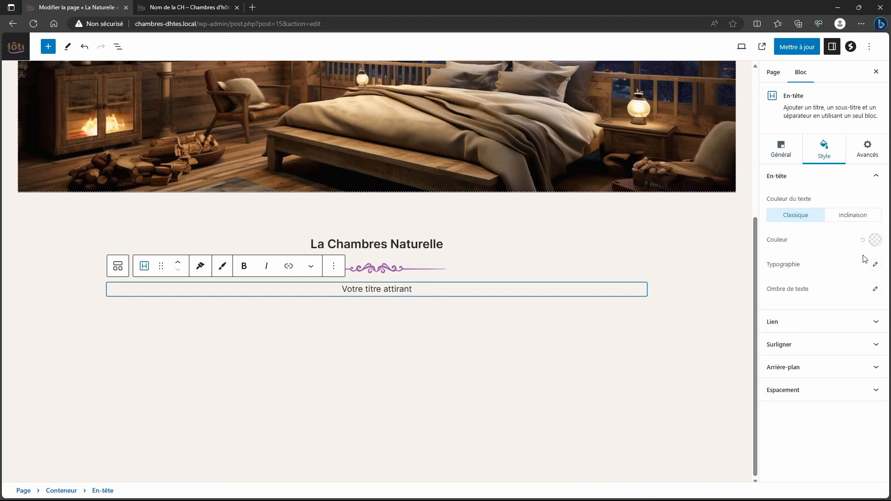
pyautogui.click(875, 265)
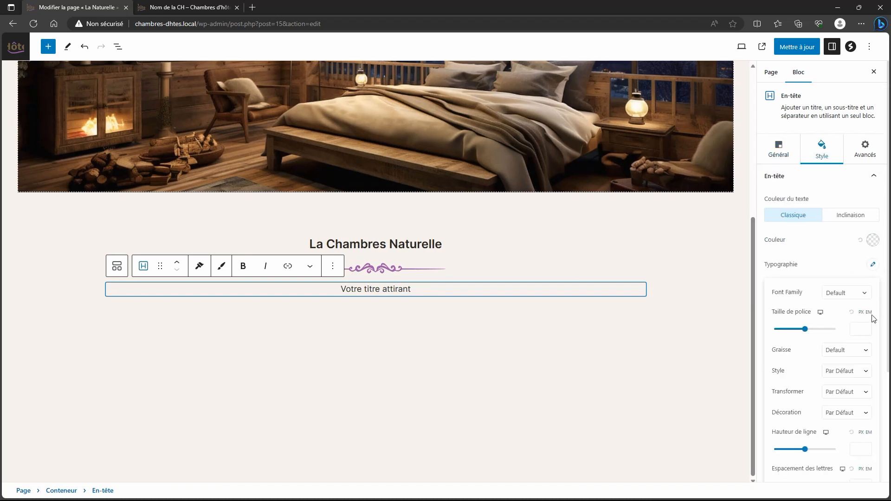
pyautogui.click(868, 328)
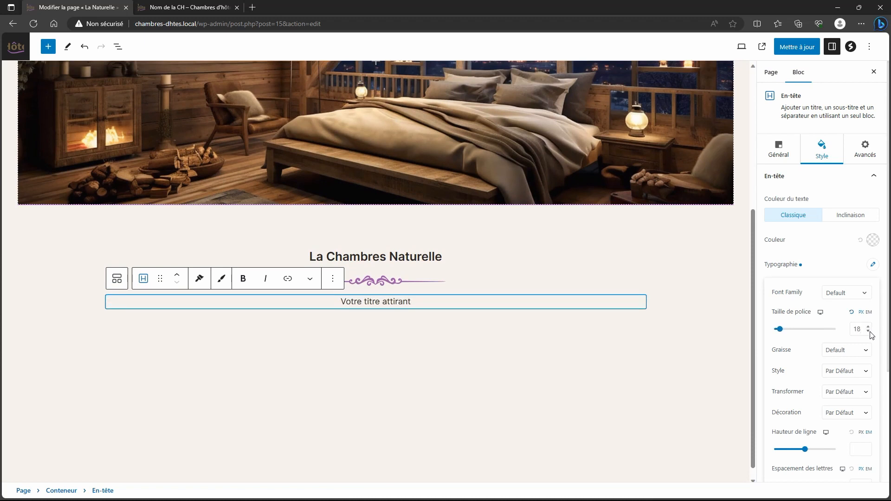
# Step: Replace the placeholder below the divider with the room description beginning "La Chambre Naturelle est un havre de paix au sein de notre maison d’hôtes"
pyautogui.click(469, 306)
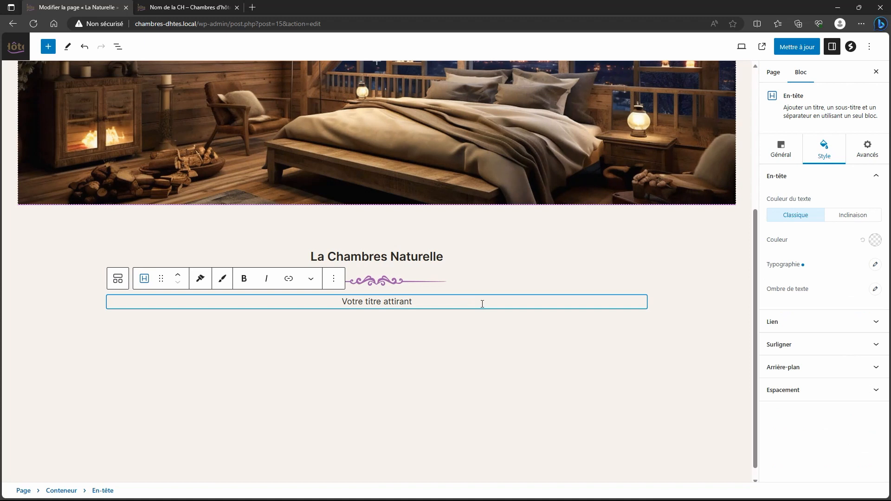
pyautogui.hotkey('ctrl', 'a')
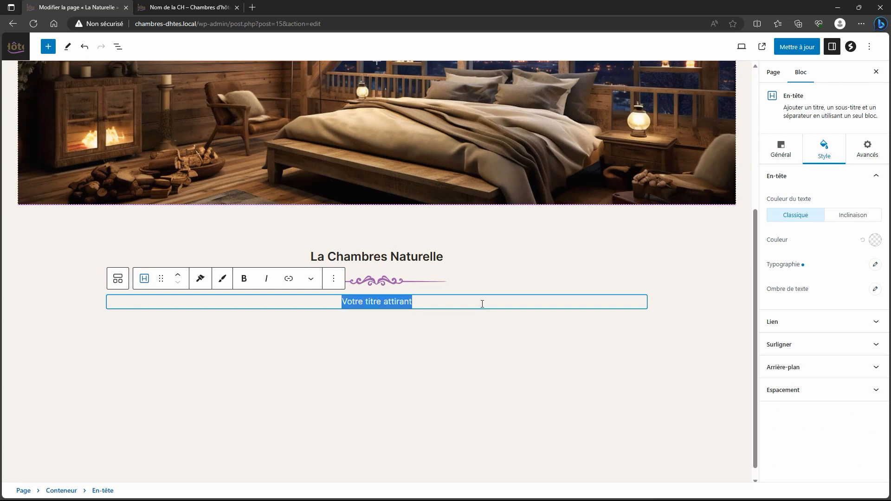
pyautogui.write('La Chambre Naturelle est un havre de paix au sein de notre maison d’hôtes. Les tons naturels apaisants et la décoration inspirée de la nature vous invitent à la détente. La vue sur la verdure environnante ajoute à l’atmosphère paisible de cette chambre.')
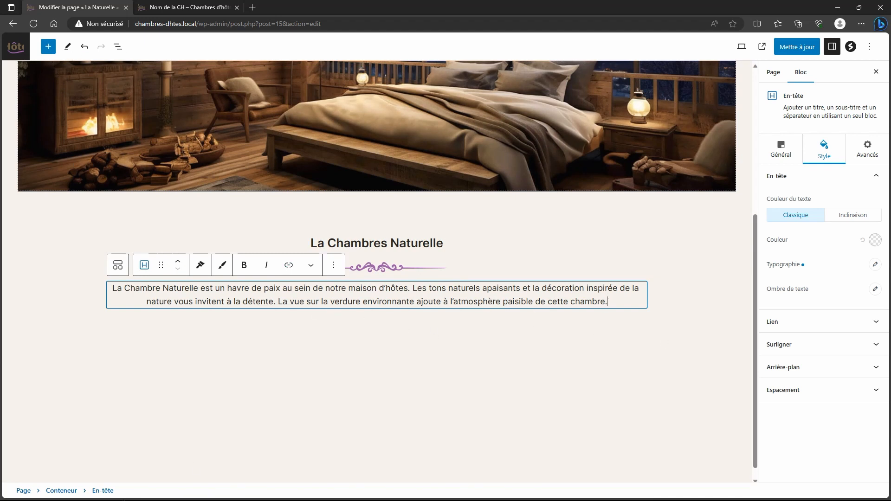
# Step: Unlink the text container's margins, set its bottom margin to 80 px, and update the page
pyautogui.click(65, 493)
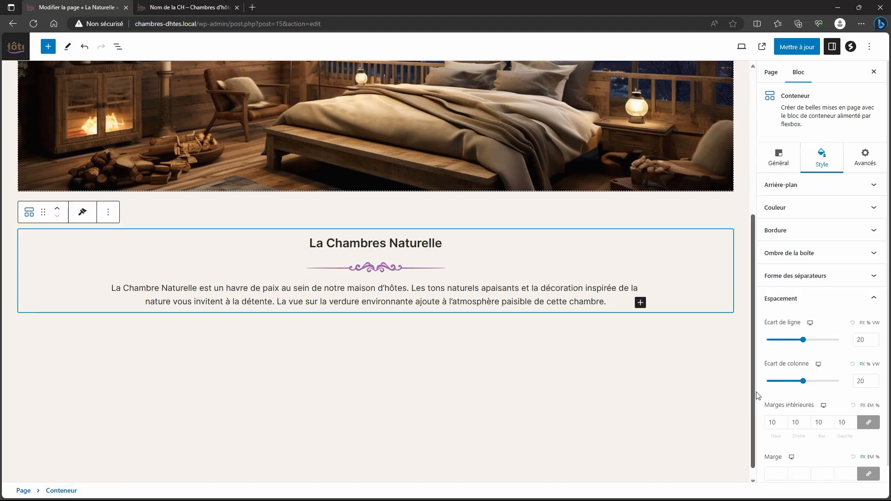
pyautogui.scroll(-1, 834, 409)
pyautogui.click(869, 458)
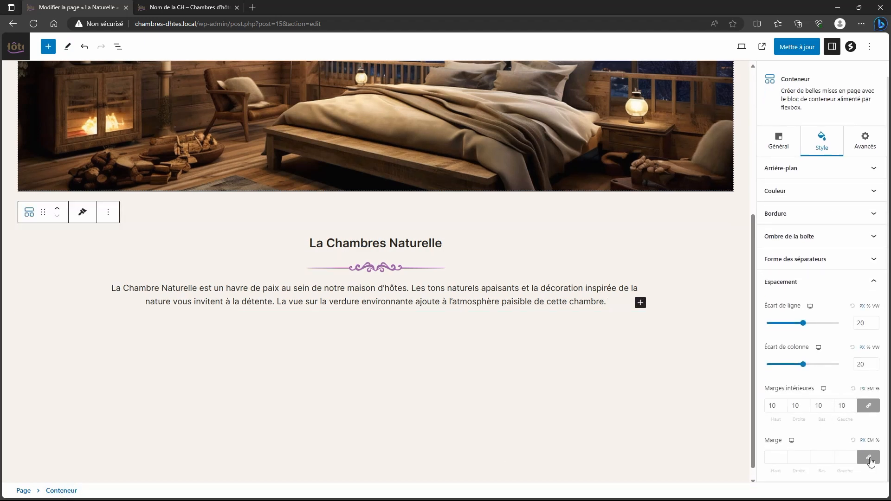
pyautogui.write('80')
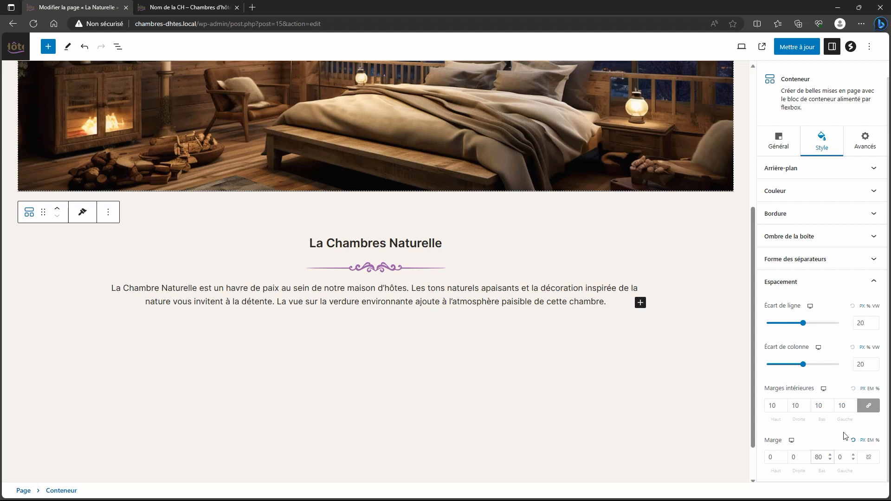
pyautogui.click(797, 49)
# Step: Reload the live site and review the published La Naturelle page from hero image to footer
pyautogui.click(212, 8)
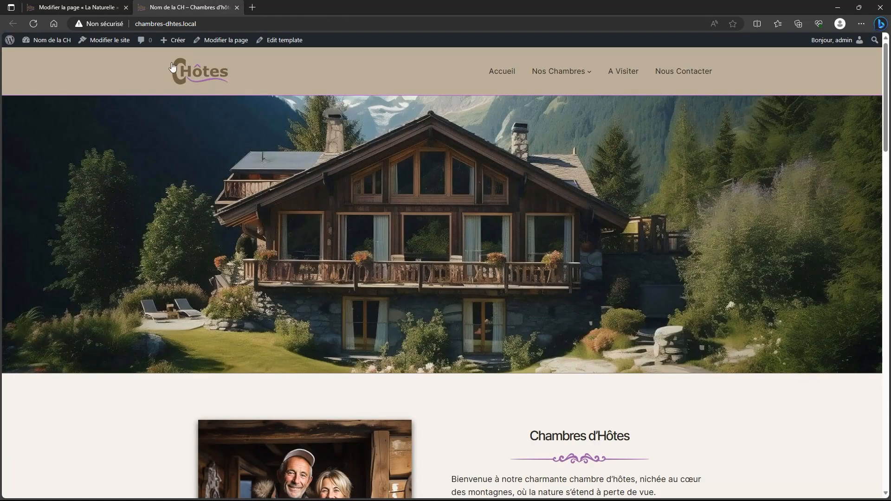
pyautogui.click(33, 24)
pyautogui.moveTo(560, 76)
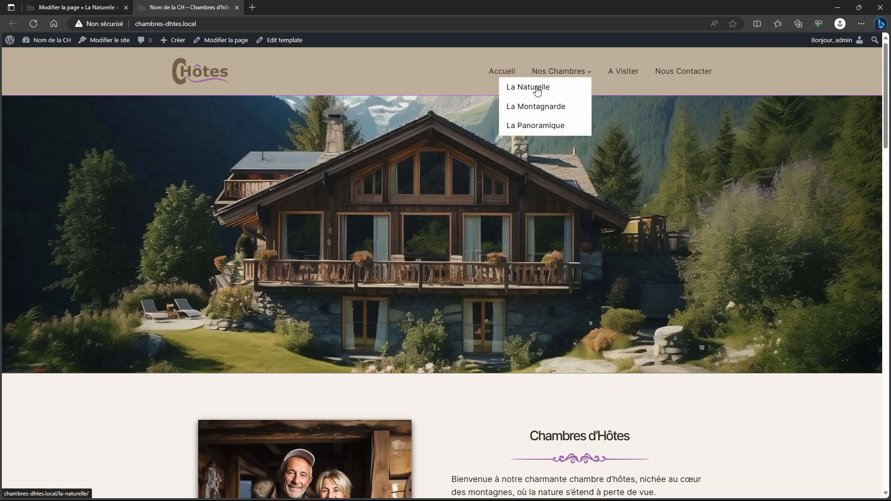
pyautogui.click(538, 91)
pyautogui.scroll(-4, 534, 195)
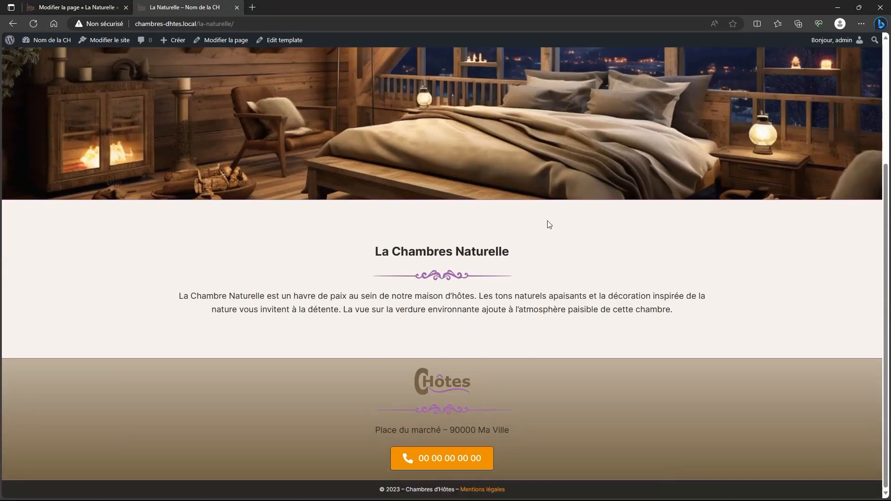
pyautogui.scroll(4, 548, 222)
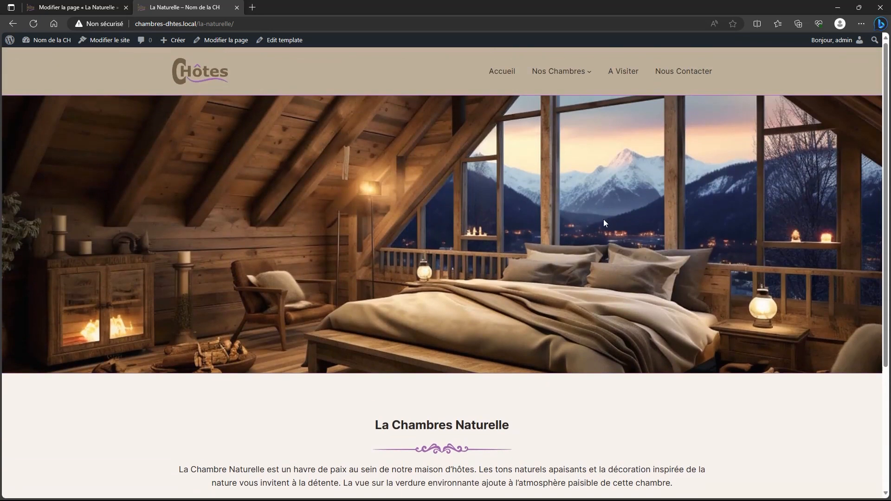
# Step: Return to the page editor and add a Spectra container with two equal columns below the description
pyautogui.click(76, 11)
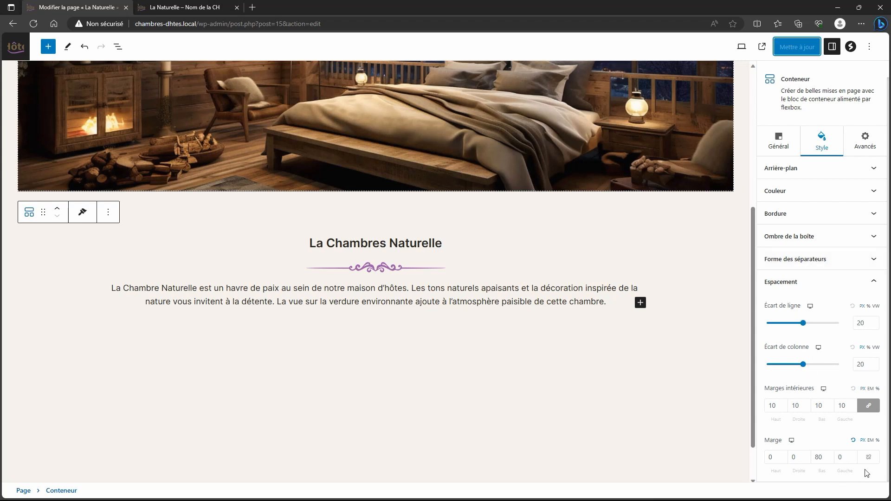
pyautogui.click(48, 47)
pyautogui.click(32, 157)
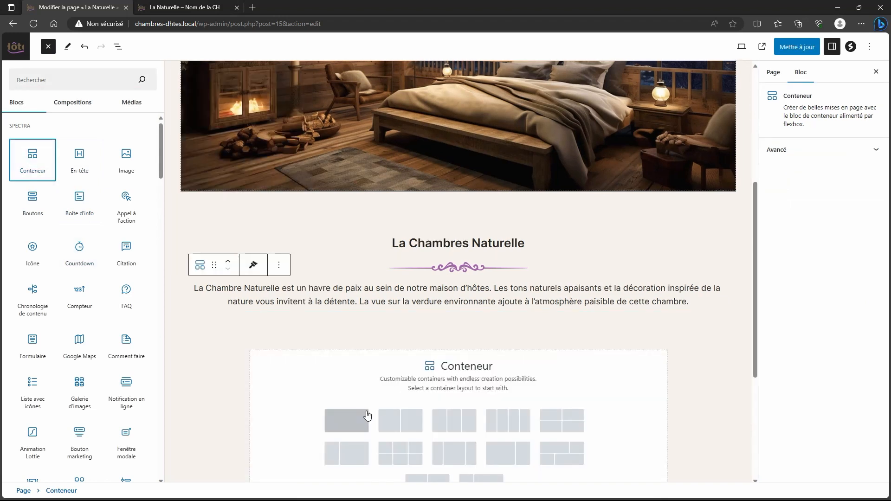
pyautogui.click(320, 425)
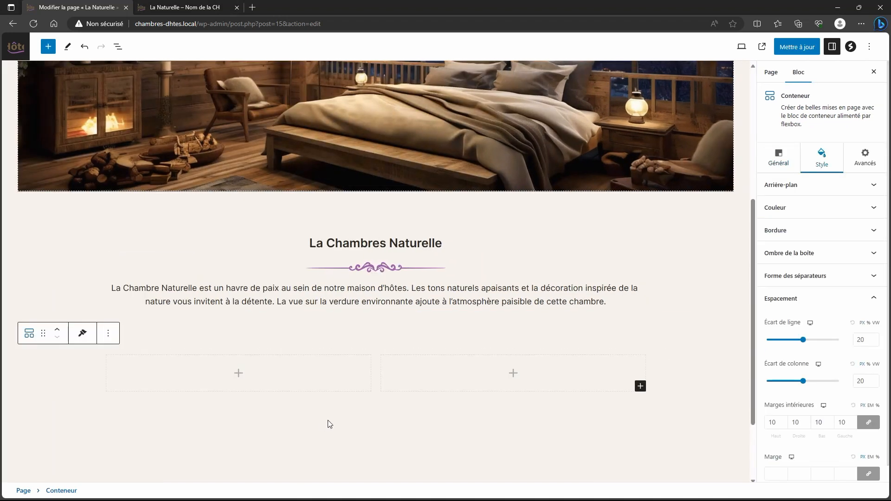
# Step: Insert a Galerie d’images block into the left column of the new container
pyautogui.scroll(-2, 328, 424)
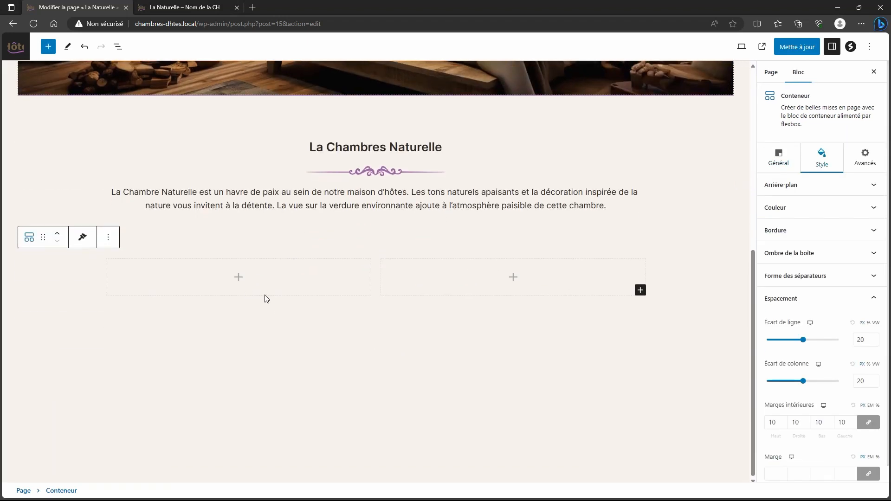
pyautogui.click(239, 277)
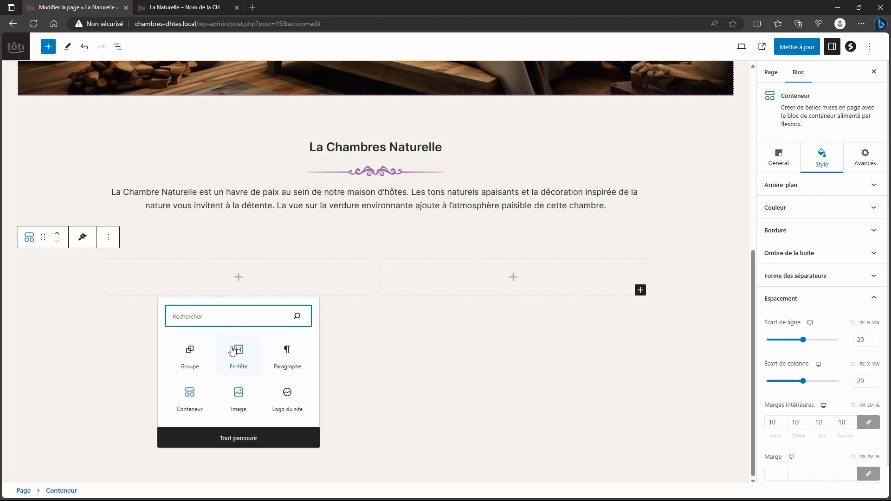
pyautogui.write('gale')
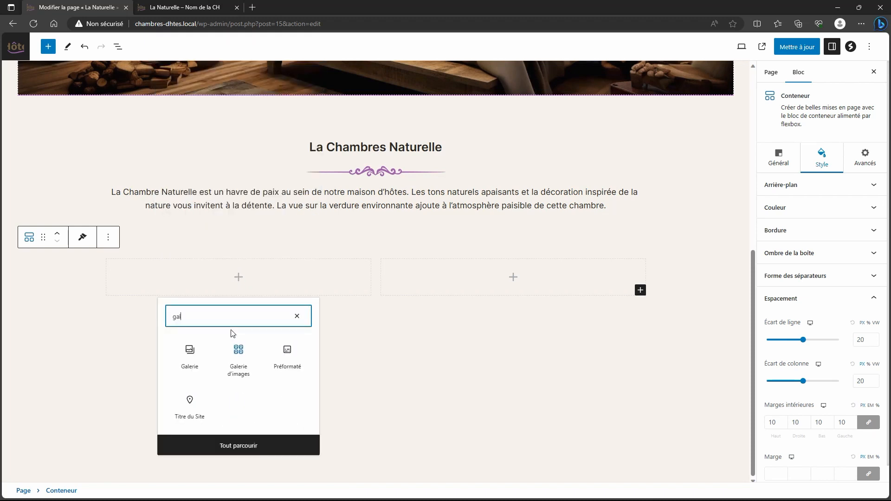
pyautogui.click(237, 360)
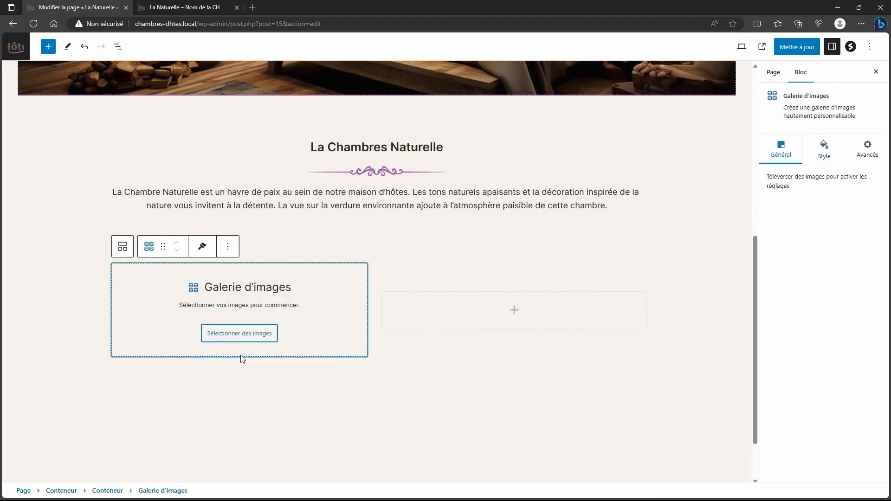
# Step: Fill the gallery with four room photos from the media library: the living area, bedroom, bathtub and WC images
pyautogui.click(250, 334)
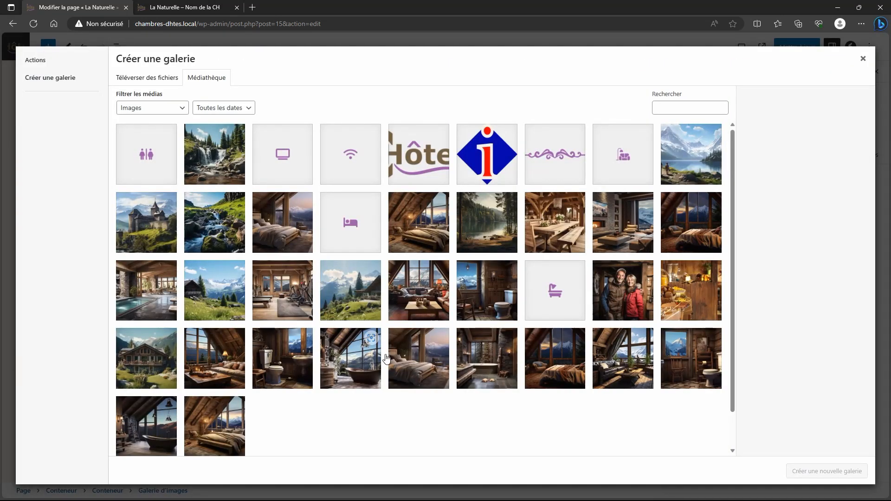
pyautogui.keyDown('shift'); pyautogui.click(672, 338); pyautogui.keyUp('shift')
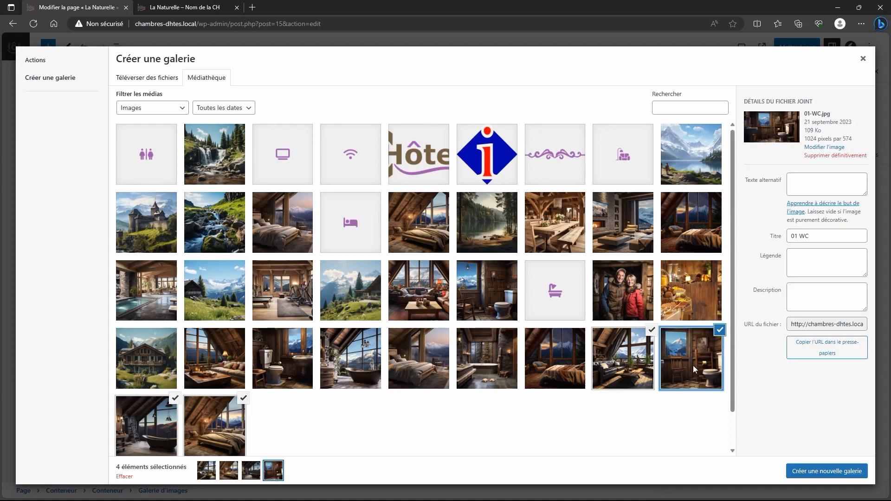
pyautogui.click(818, 472)
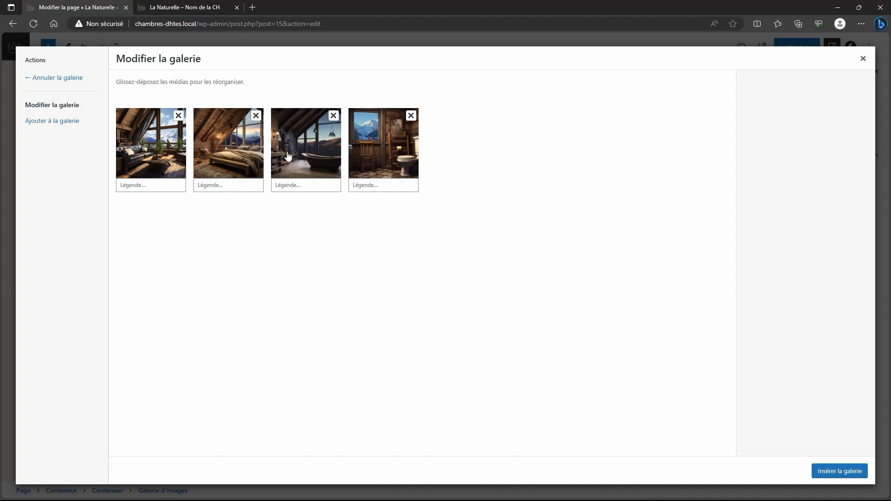
pyautogui.click(843, 471)
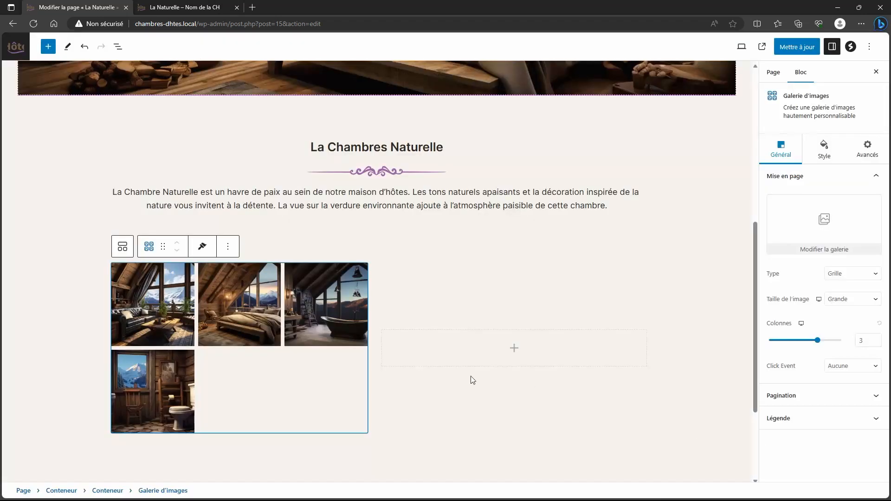
# Step: Set the gallery's type to Masonry, its column count to 2 and its Click Event to Lightbox
pyautogui.click(840, 274)
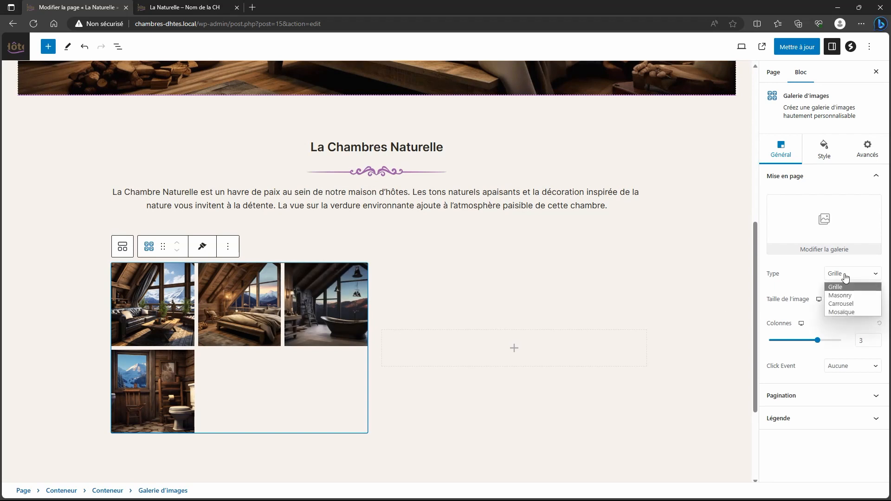
pyautogui.click(843, 295)
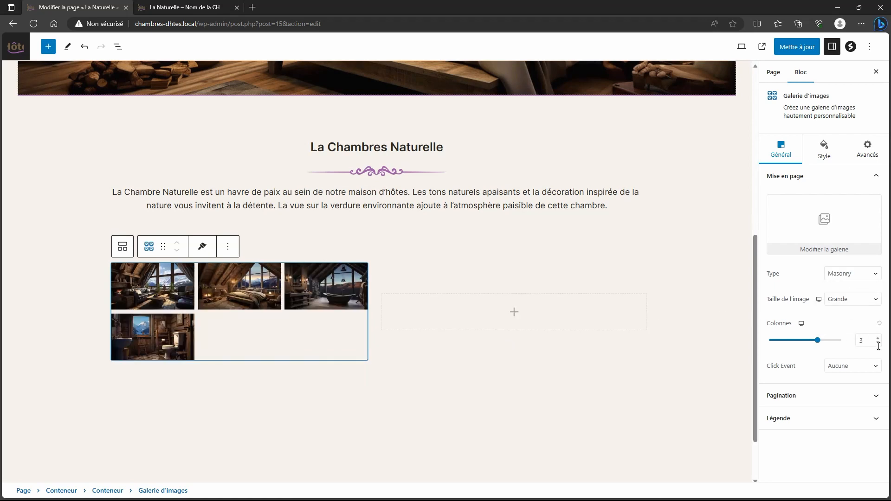
pyautogui.click(878, 344)
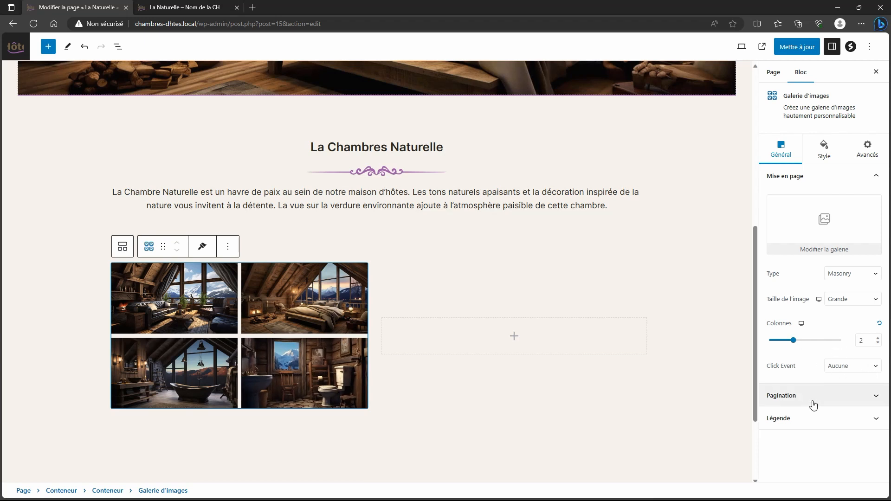
pyautogui.click(861, 370)
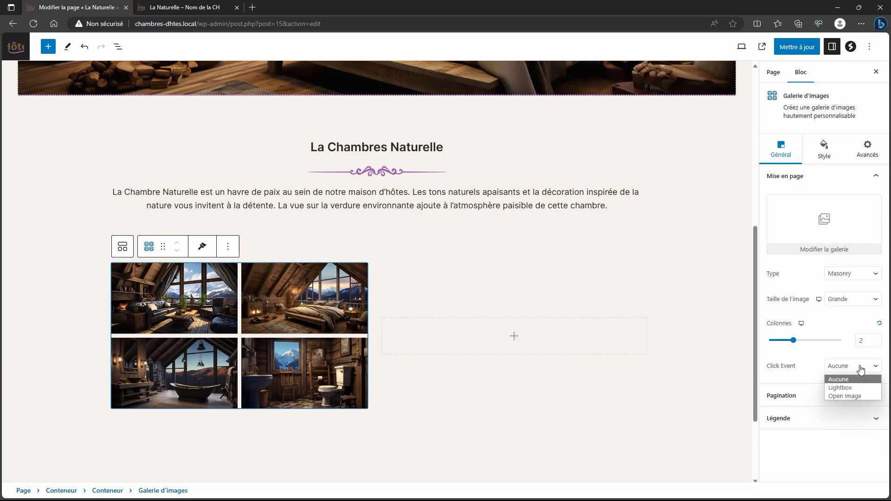
pyautogui.click(852, 387)
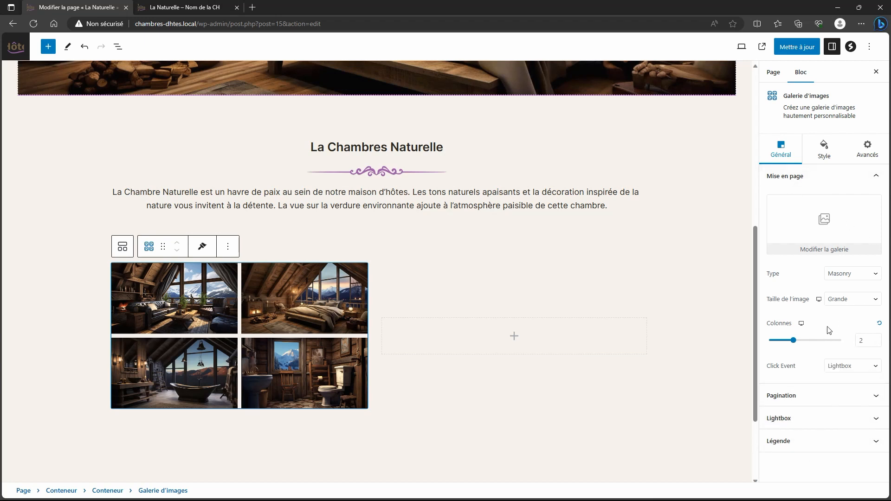
# Step: Apply the Niveaux de gris effect to the gallery images and give them a solid border of width 3 in purple 9C5BA9
pyautogui.click(825, 157)
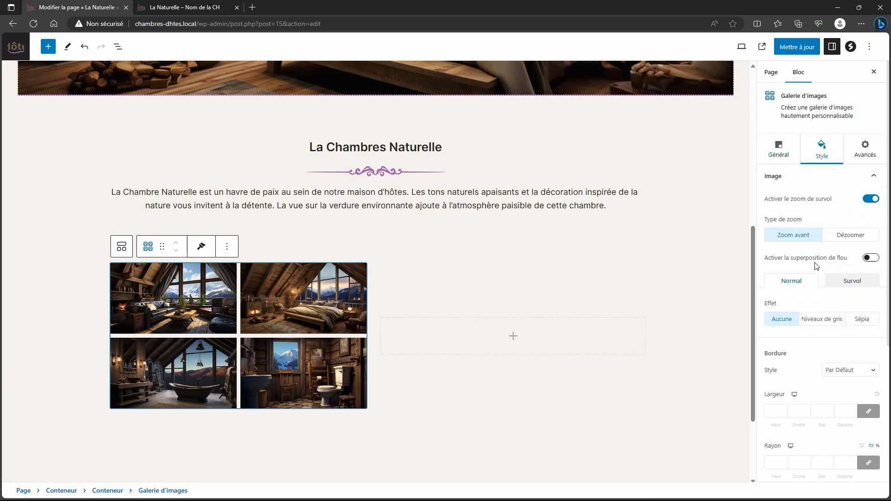
pyautogui.click(822, 319)
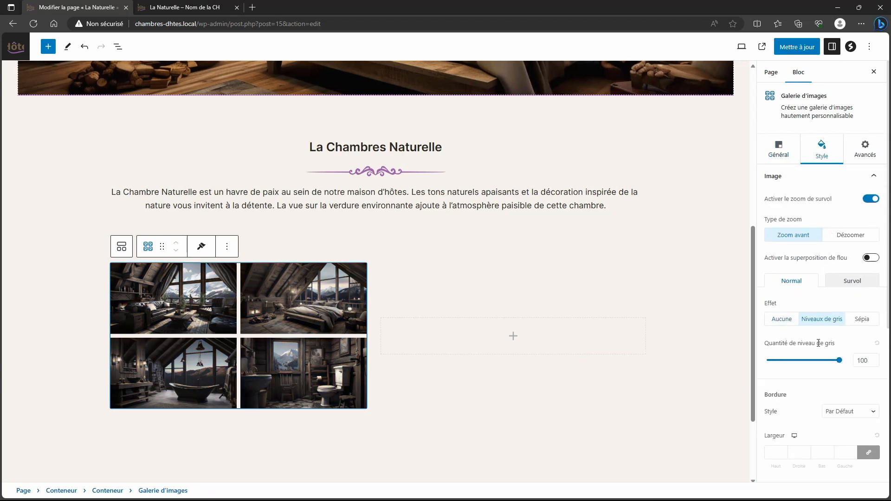
pyautogui.scroll(-3, 813, 353)
pyautogui.click(847, 286)
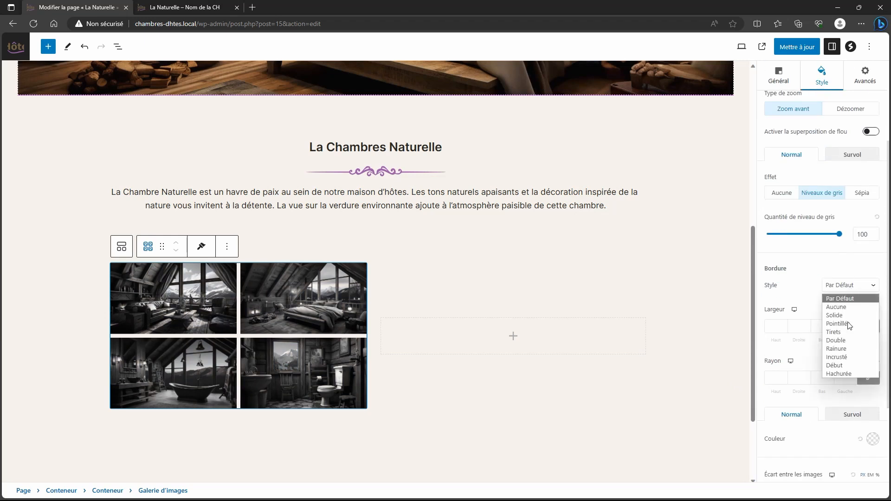
pyautogui.click(848, 316)
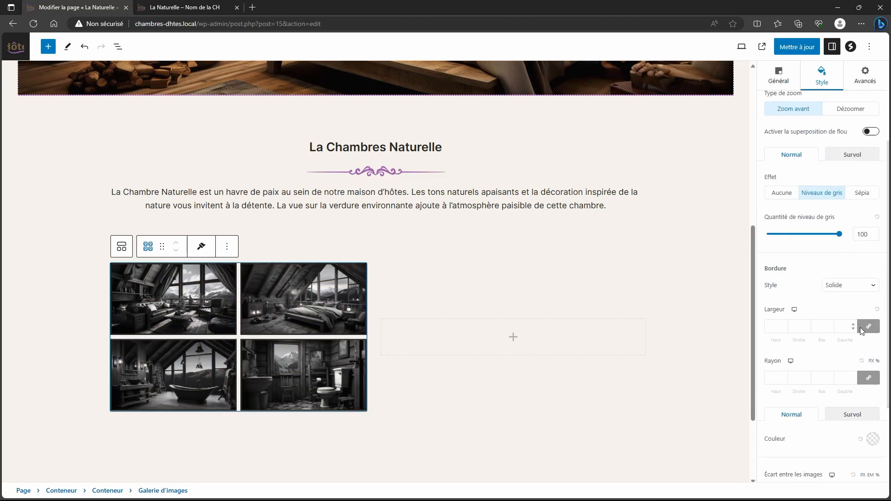
pyautogui.click(853, 326)
pyautogui.click(853, 326)
pyautogui.click(853, 325)
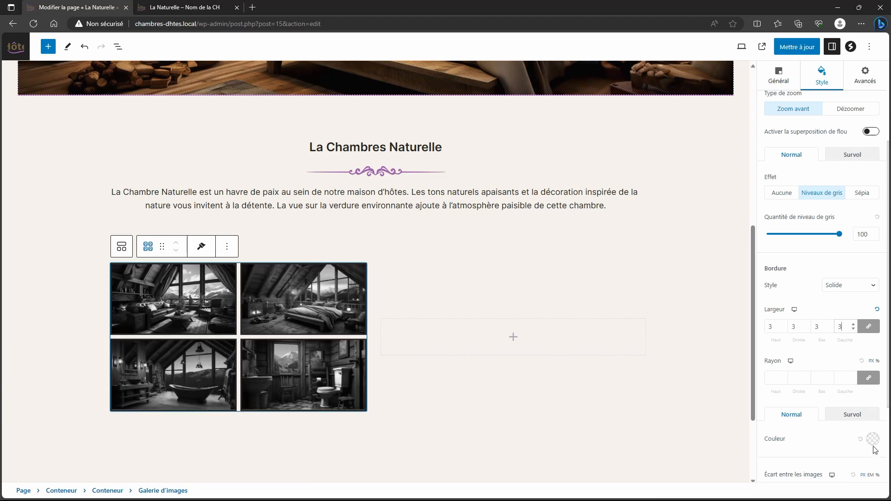
pyautogui.click(873, 440)
pyautogui.click(866, 381)
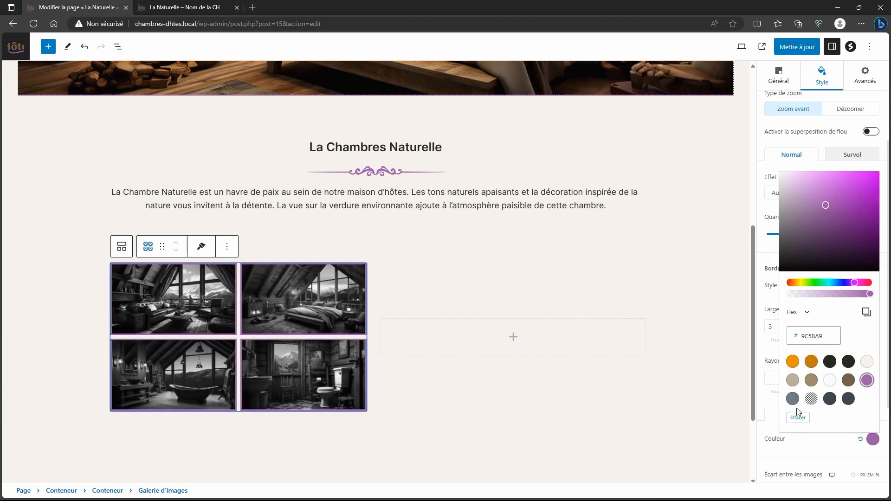
pyautogui.click(783, 448)
# Step: Set the gap between the gallery images to 20 and disable the image captions
pyautogui.scroll(-3, 792, 446)
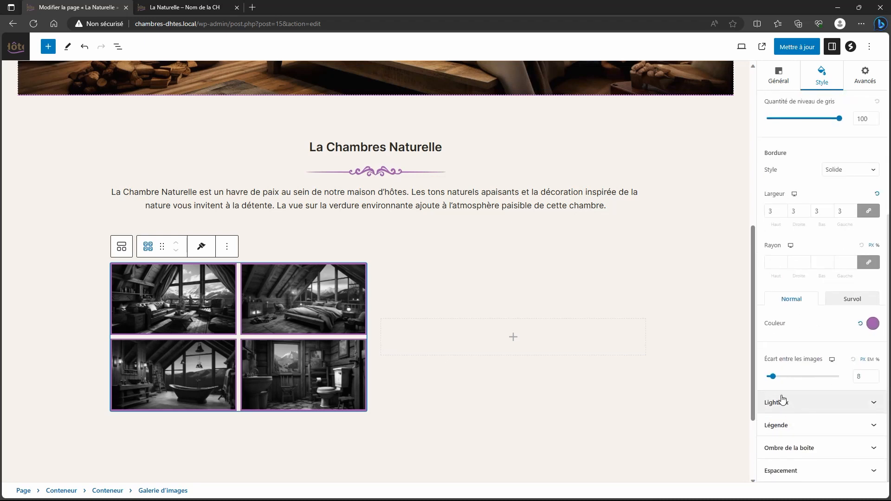
pyautogui.moveTo(775, 380); pyautogui.dragTo(784, 382)
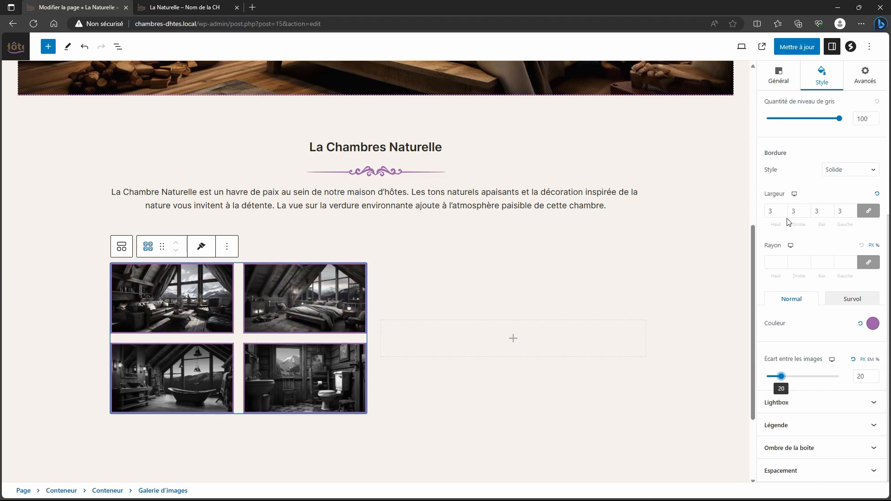
pyautogui.click(810, 424)
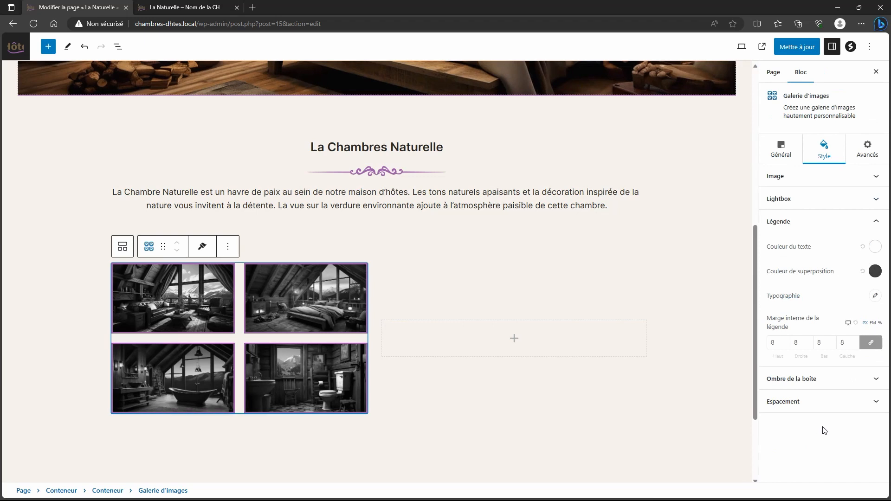
pyautogui.click(782, 157)
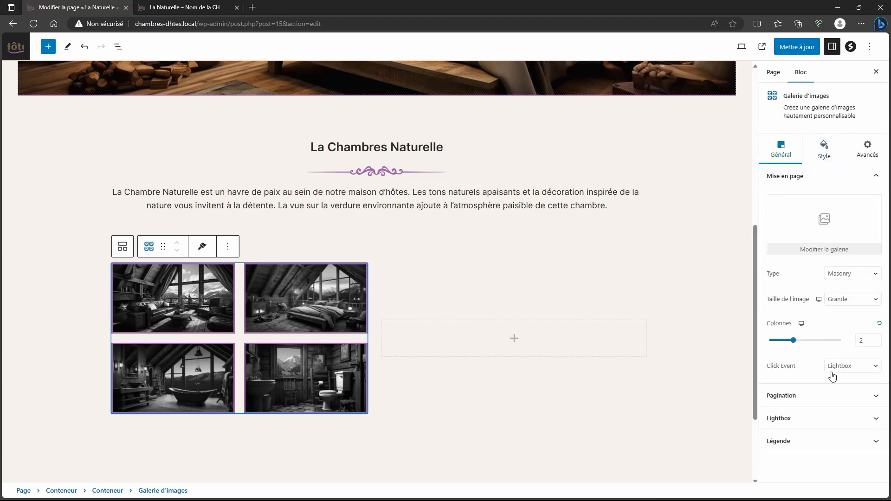
pyautogui.click(826, 440)
pyautogui.click(870, 272)
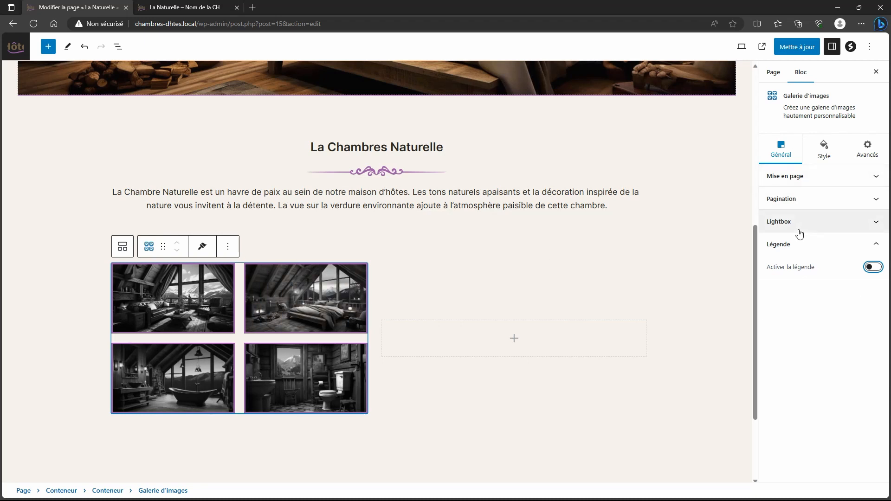
# Step: Set the gallery's columns to 2 for tablet and 1 for mobile, and return to the desktop view
pyautogui.click(794, 176)
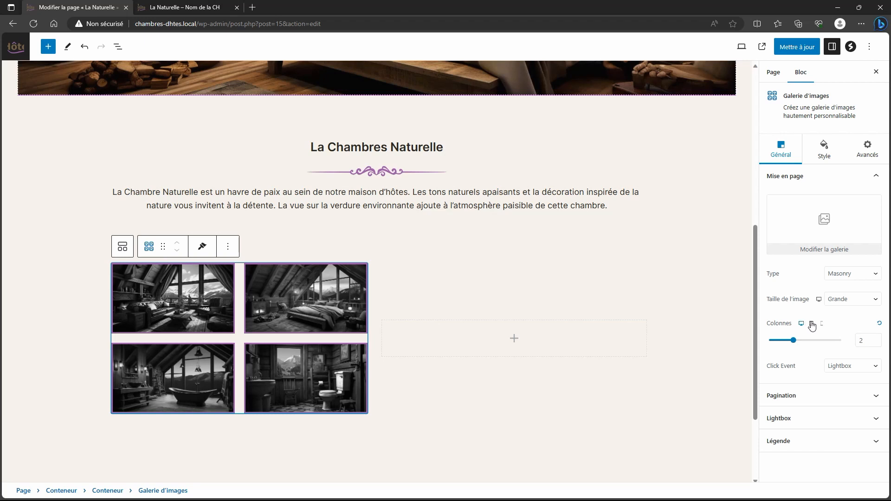
pyautogui.click(812, 324)
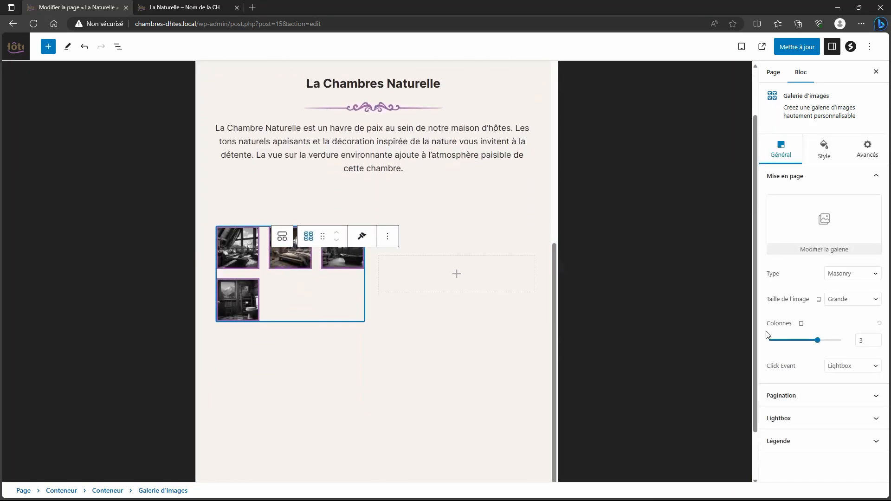
pyautogui.click(878, 343)
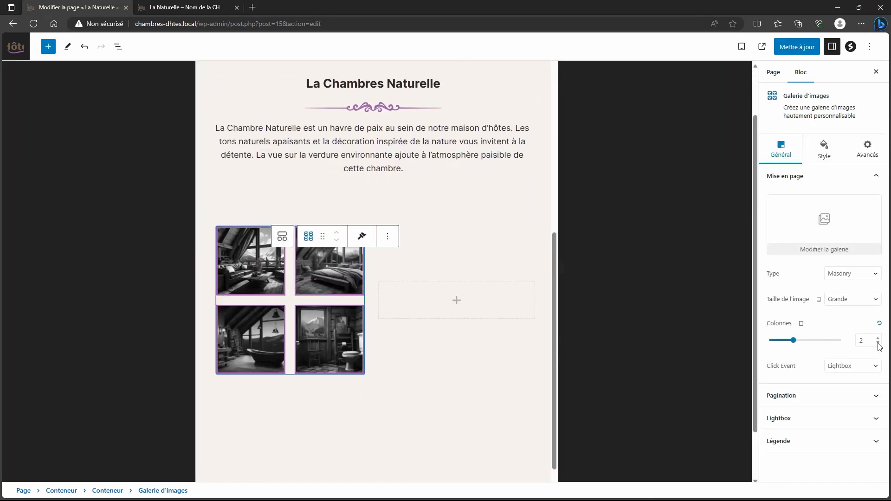
pyautogui.click(802, 325)
pyautogui.click(822, 326)
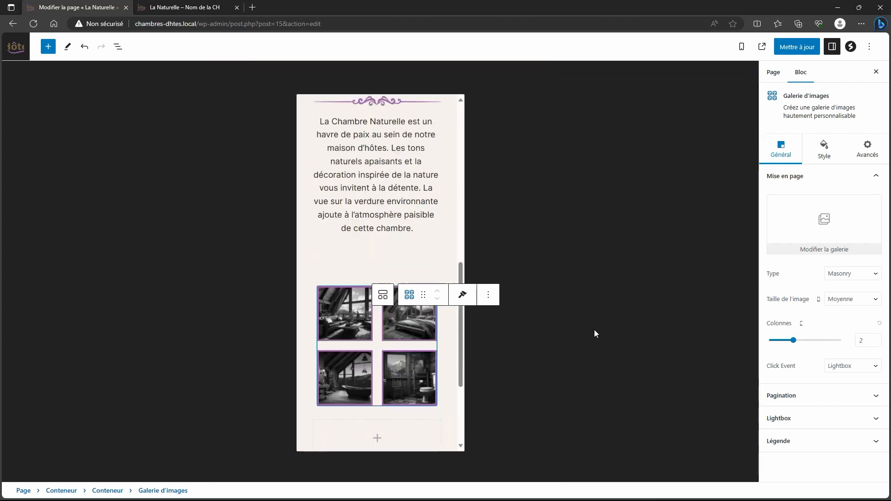
pyautogui.click(879, 343)
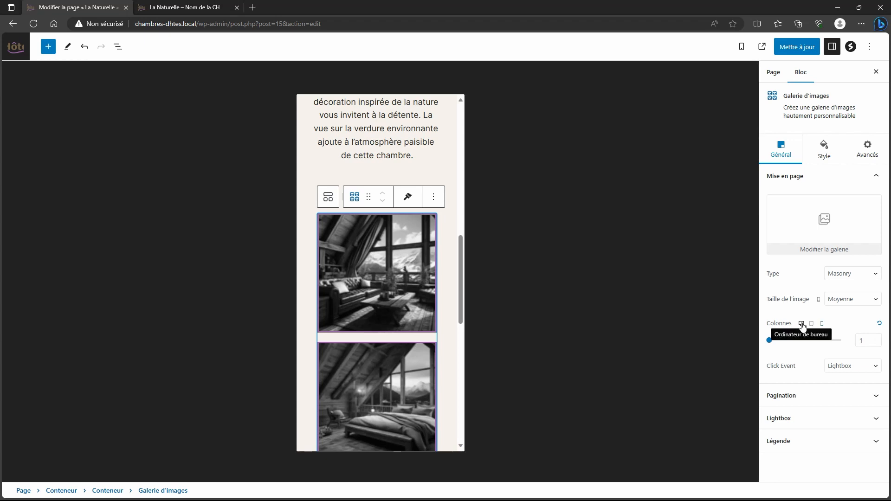
pyautogui.click(802, 326)
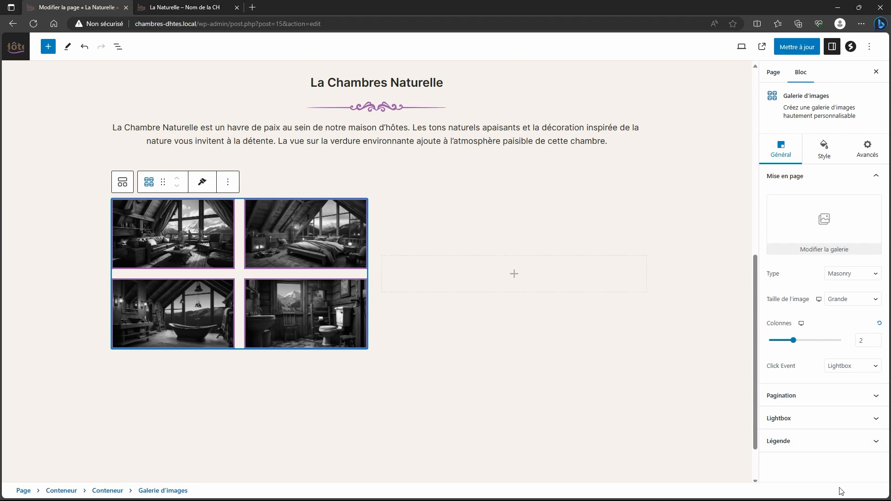
# Step: Add two Spectra containers beneath the image gallery in the left column
pyautogui.click(48, 46)
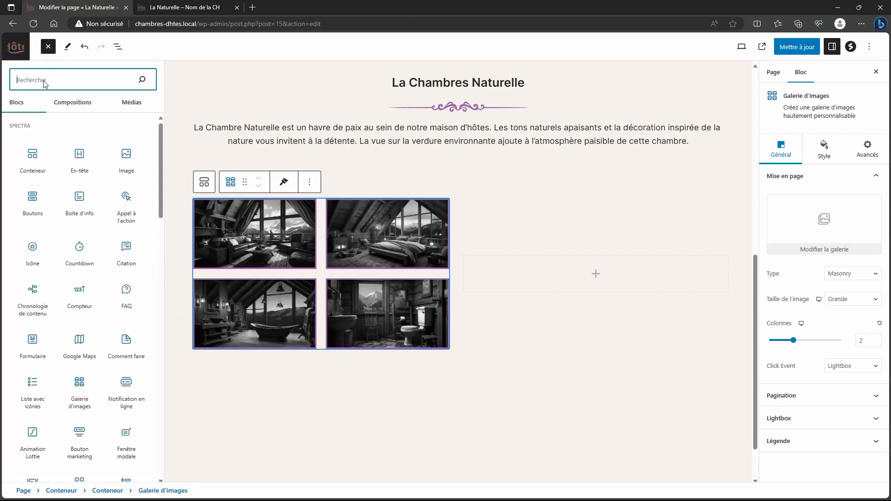
pyautogui.click(32, 158)
pyautogui.scroll(-2, 422, 363)
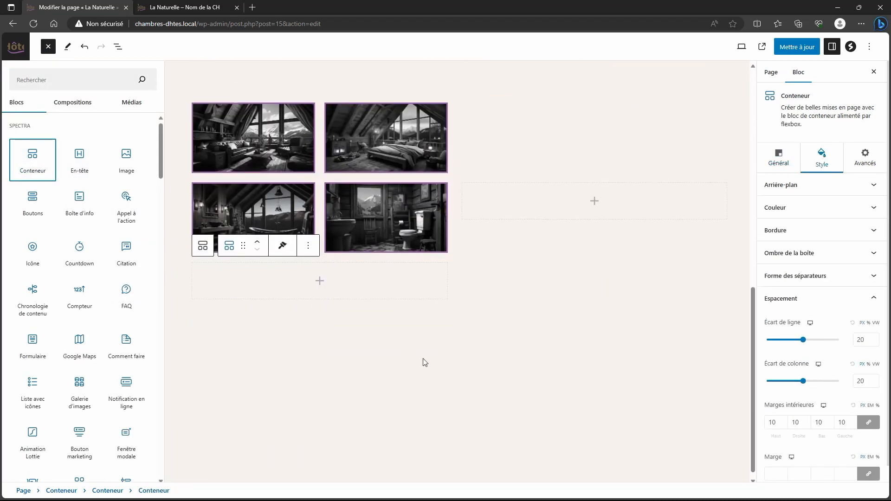
pyautogui.scroll(6, 428, 362)
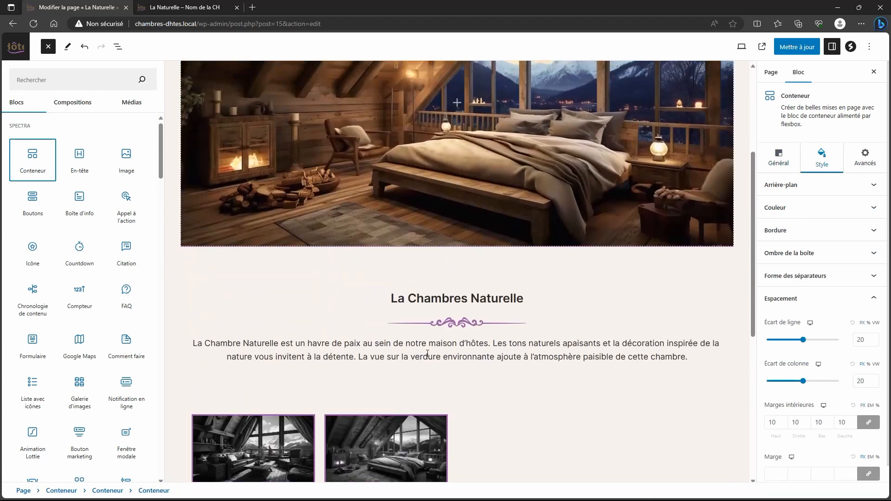
pyautogui.click(34, 168)
pyautogui.scroll(4, 306, 307)
# Step: Move the lower new container into the empty right column and delete the one remaining under the gallery
pyautogui.click(118, 46)
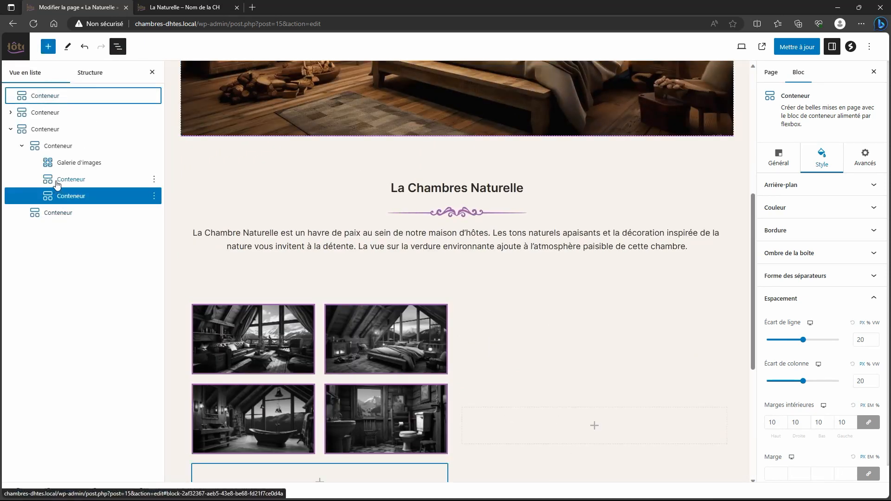
pyautogui.moveTo(50, 199); pyautogui.dragTo(66, 215)
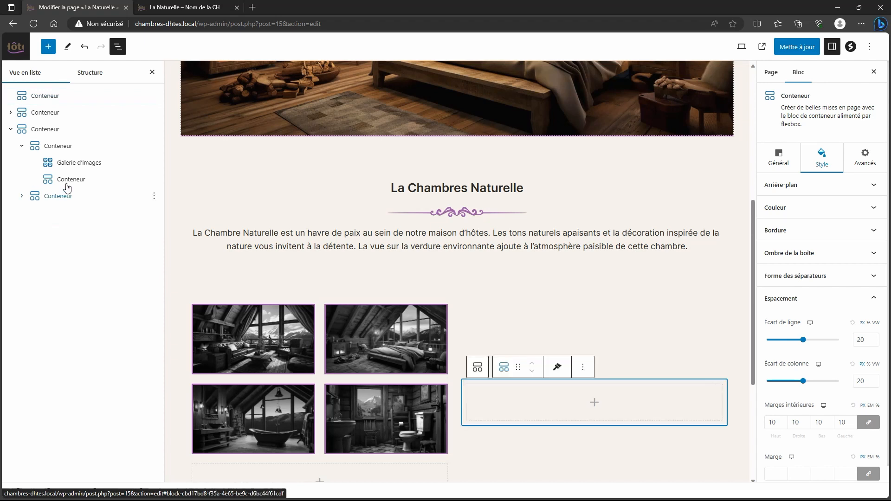
pyautogui.click(154, 179)
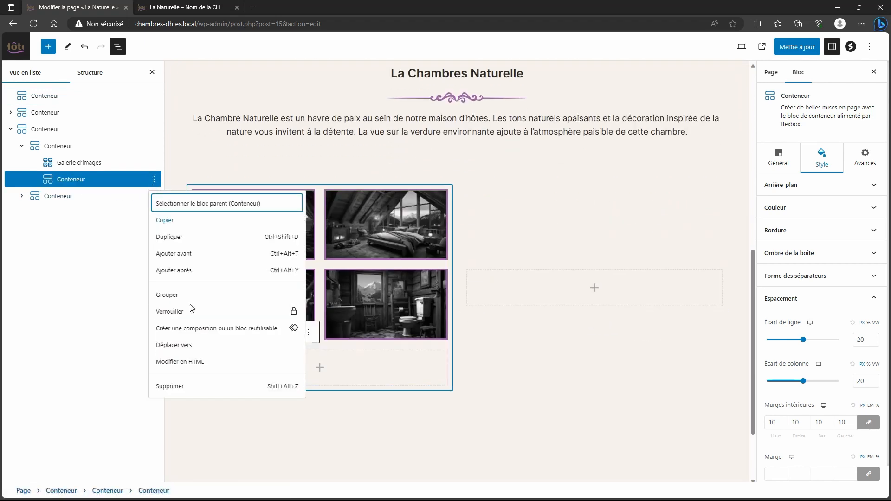
pyautogui.click(176, 390)
# Step: Insert an image block with Wifi.png from the media library into the empty container in the right column
pyautogui.click(22, 179)
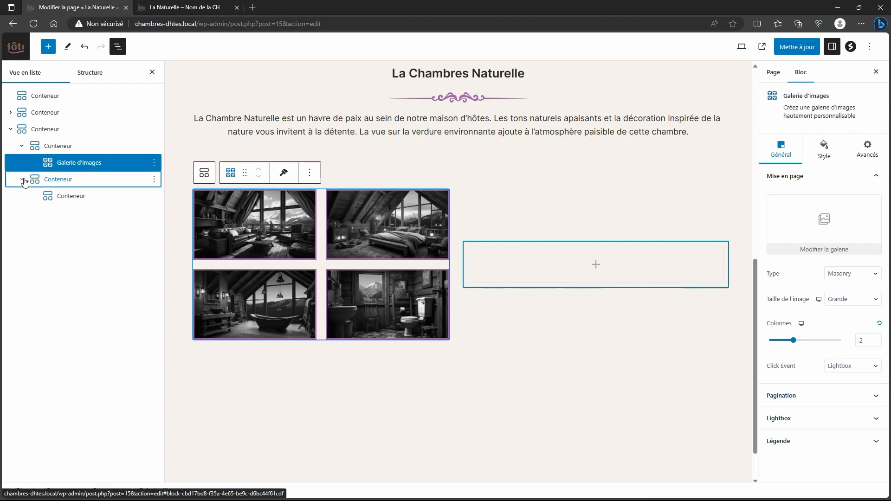
pyautogui.click(48, 202)
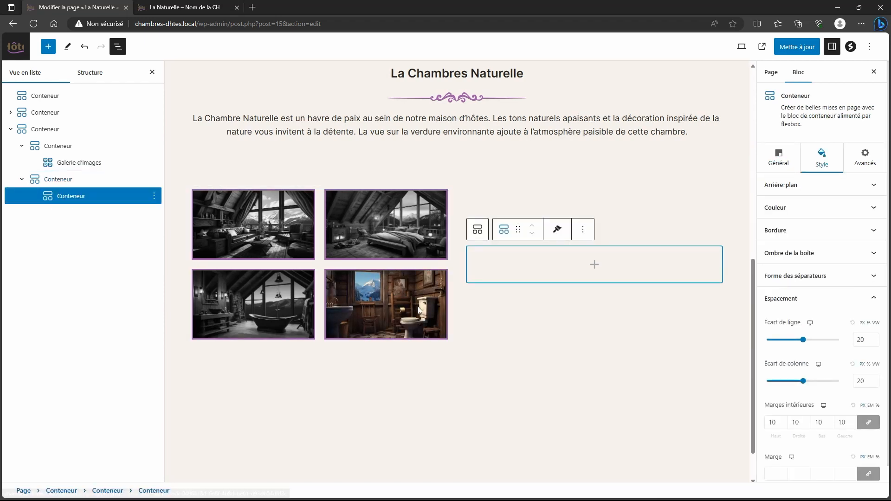
pyautogui.click(597, 268)
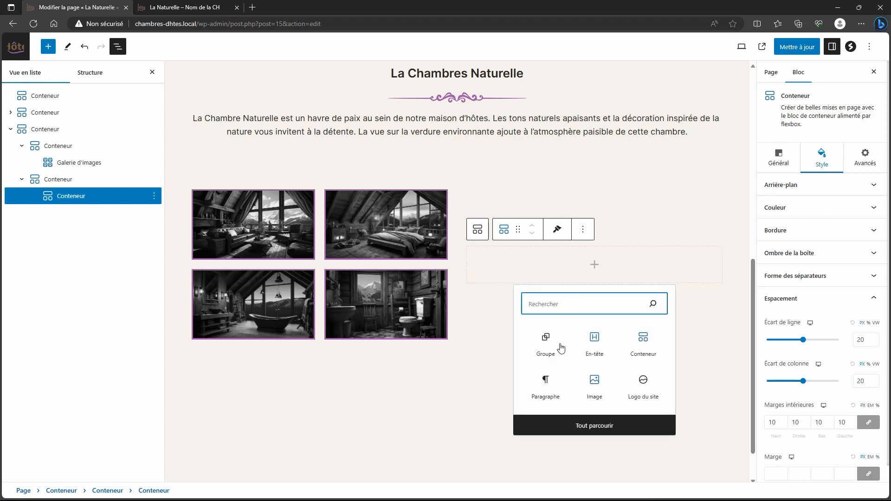
pyautogui.click(594, 384)
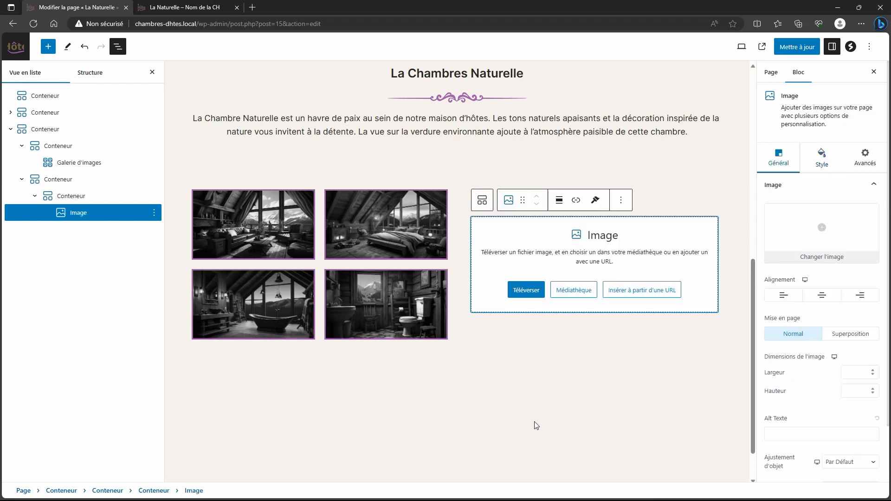
pyautogui.click(565, 303)
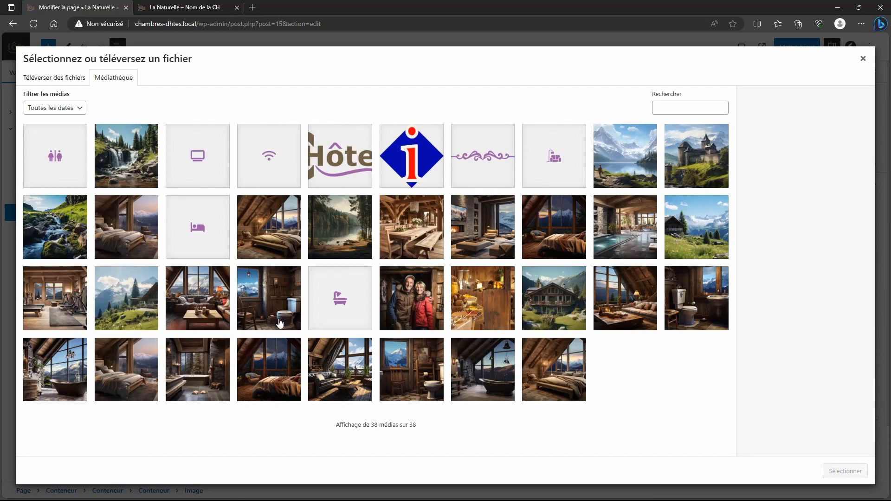
pyautogui.click(273, 168)
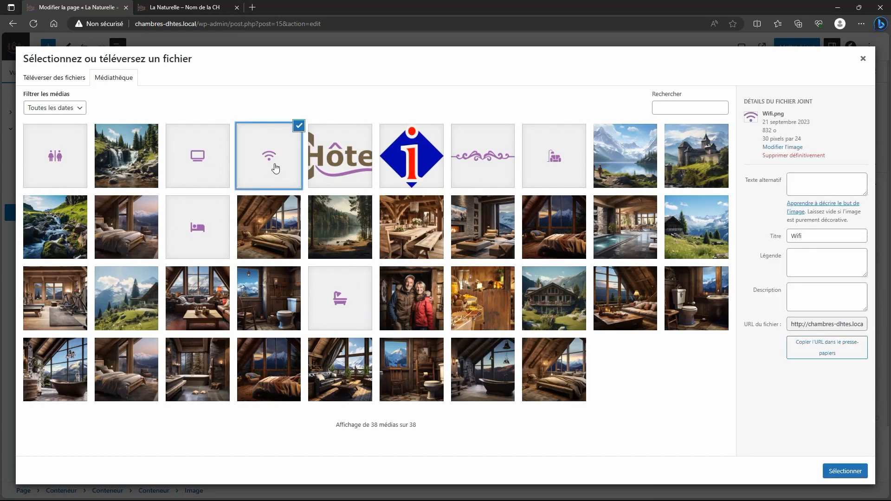
pyautogui.click(857, 472)
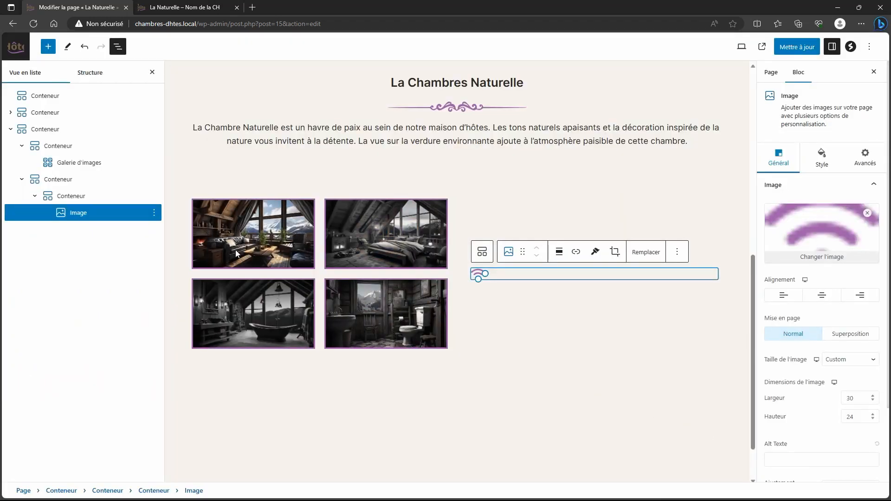
# Step: Duplicate the Wi-Fi image, replace the selected one with TV.png from the media library, and place it below the Wi-Fi icon
pyautogui.click(154, 214)
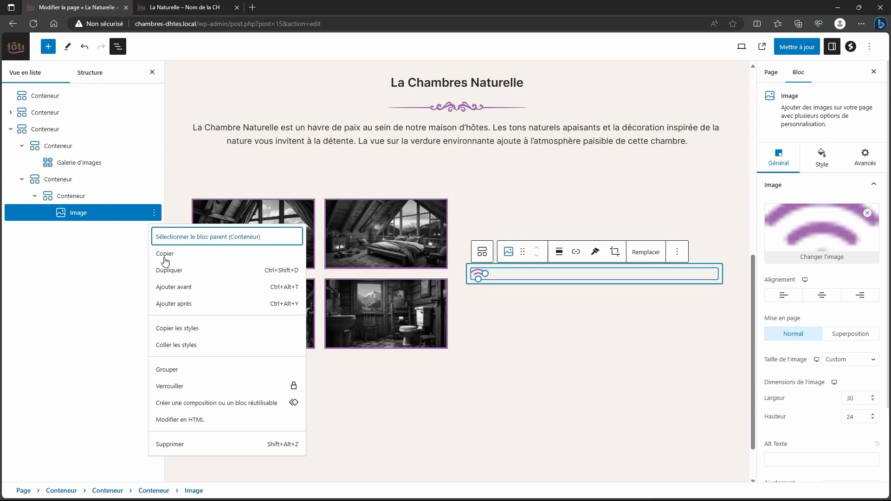
pyautogui.click(166, 272)
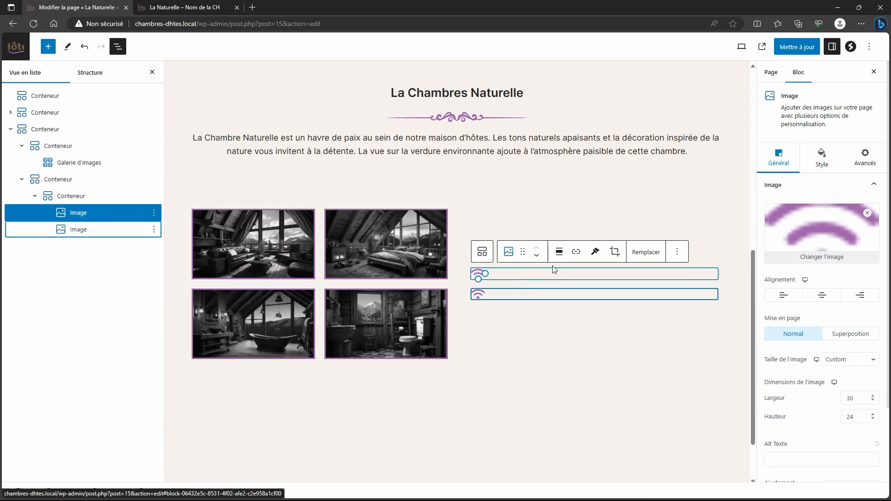
pyautogui.click(647, 254)
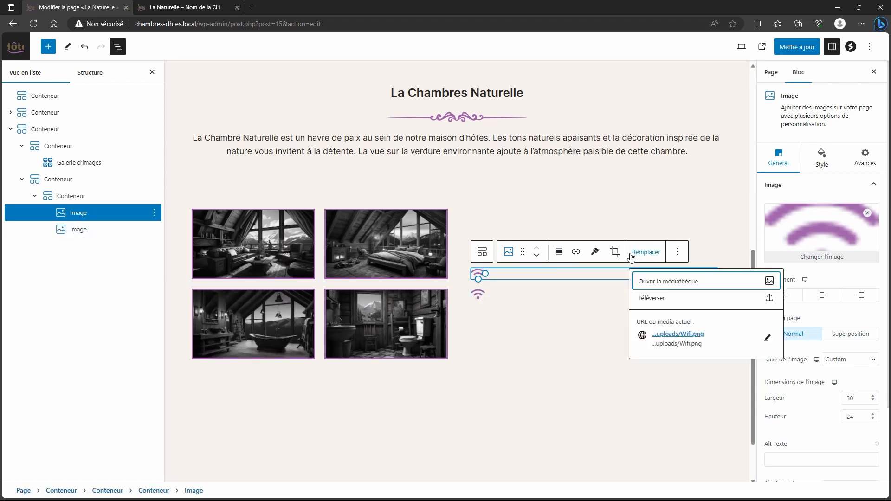
pyautogui.click(770, 281)
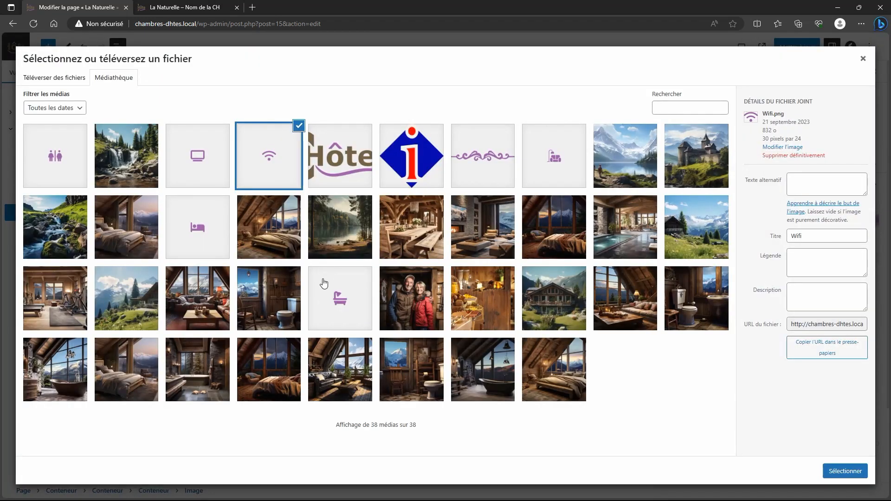
pyautogui.click(198, 175)
pyautogui.click(839, 471)
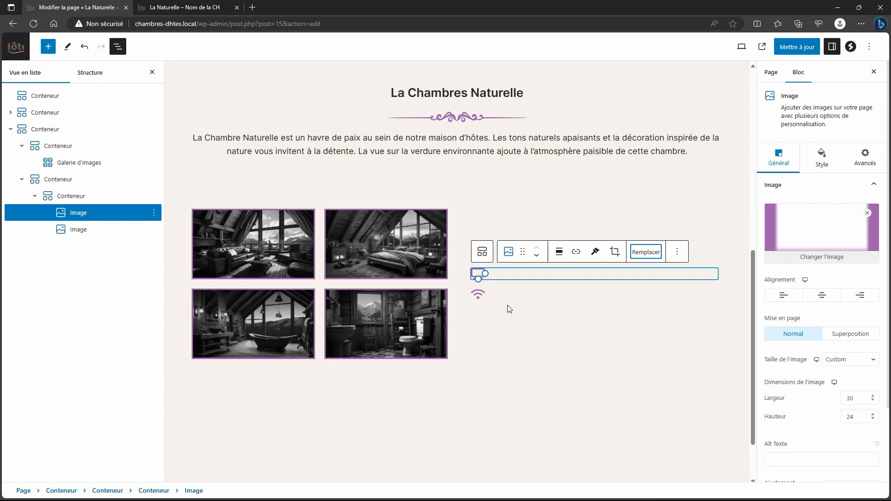
pyautogui.click(536, 256)
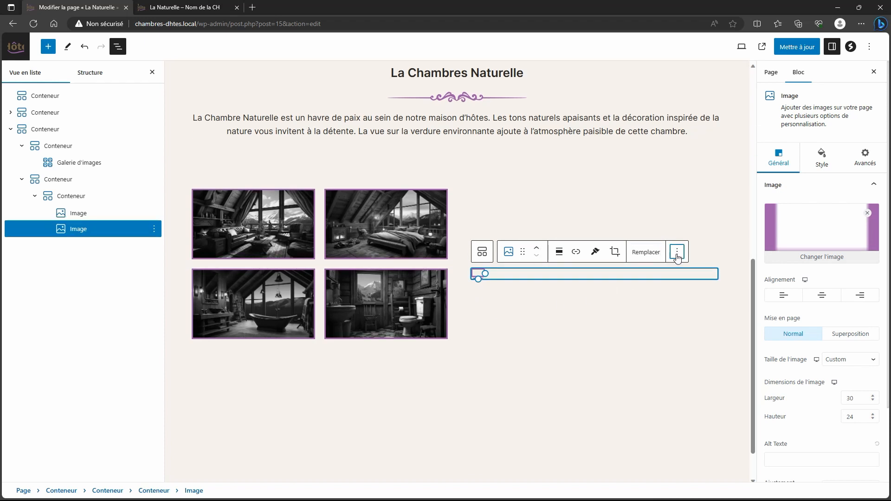
# Step: Duplicate the TV image and replace the copy with the purple sofa and lamp icon from the media library
pyautogui.click(678, 256)
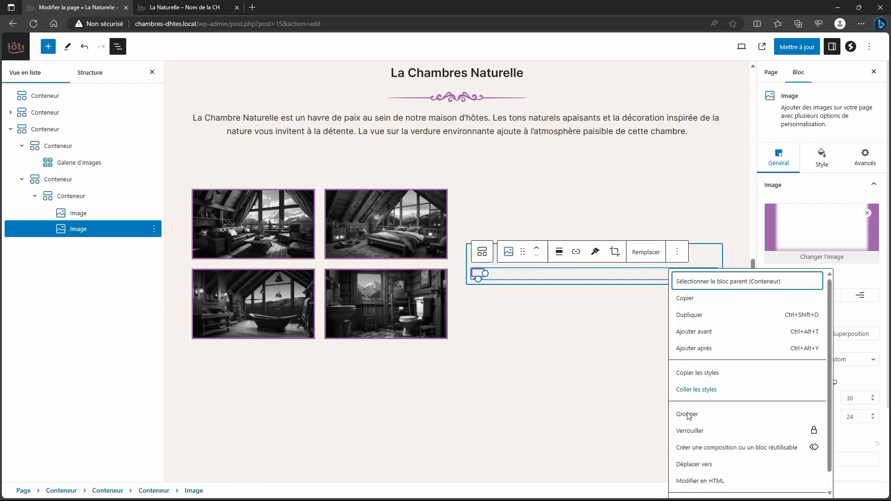
pyautogui.click(699, 321)
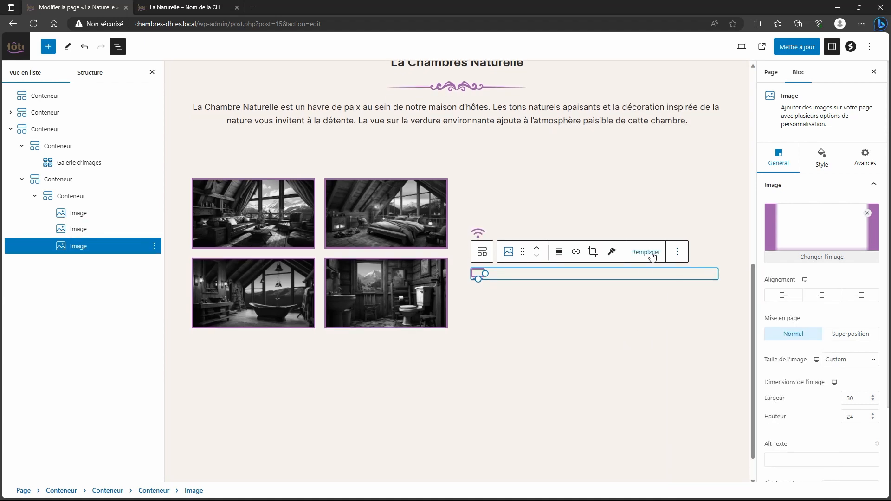
pyautogui.click(653, 256)
pyautogui.click(666, 283)
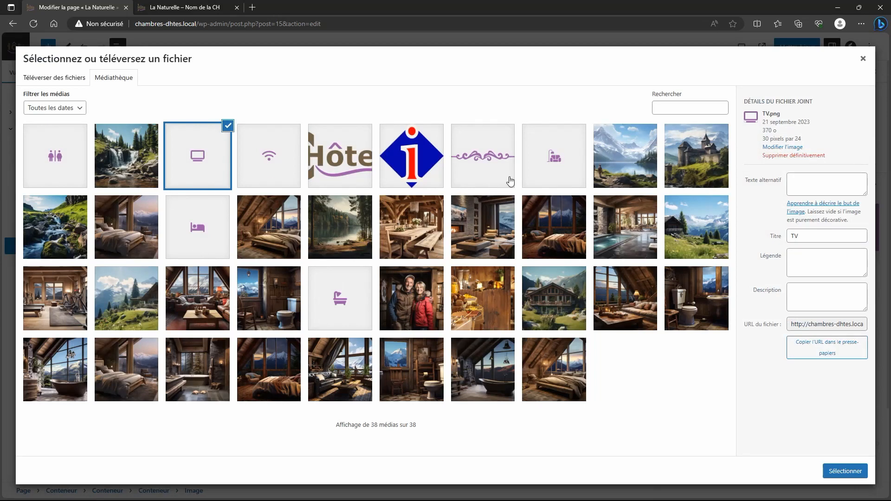
pyautogui.click(545, 180)
pyautogui.click(836, 472)
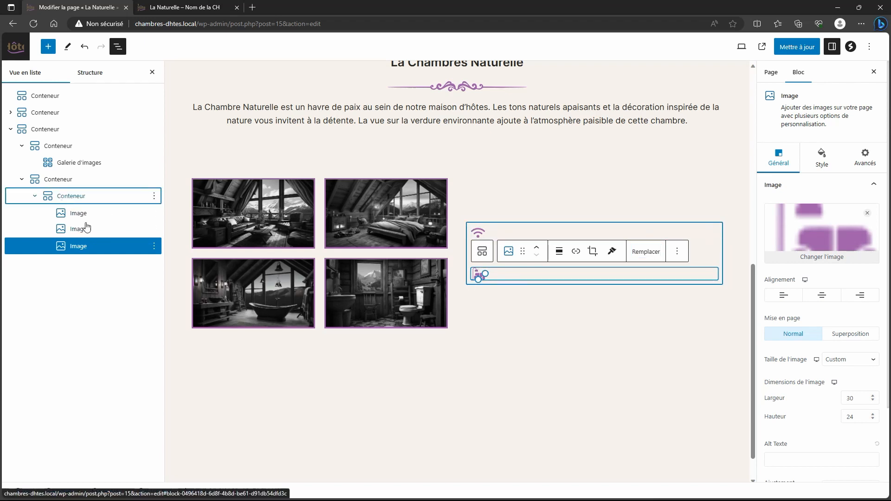
# Step: Set the flex direction of the container holding the three icons to row
pyautogui.click(71, 196)
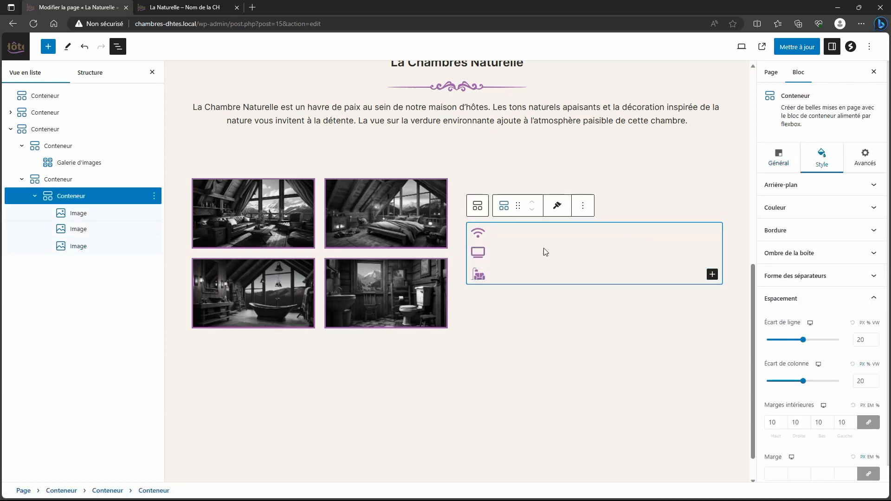
pyautogui.click(788, 167)
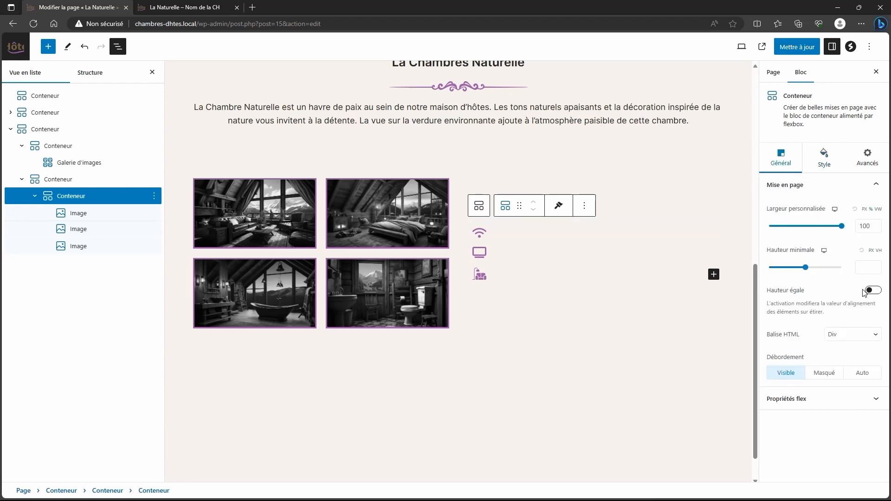
pyautogui.click(773, 402)
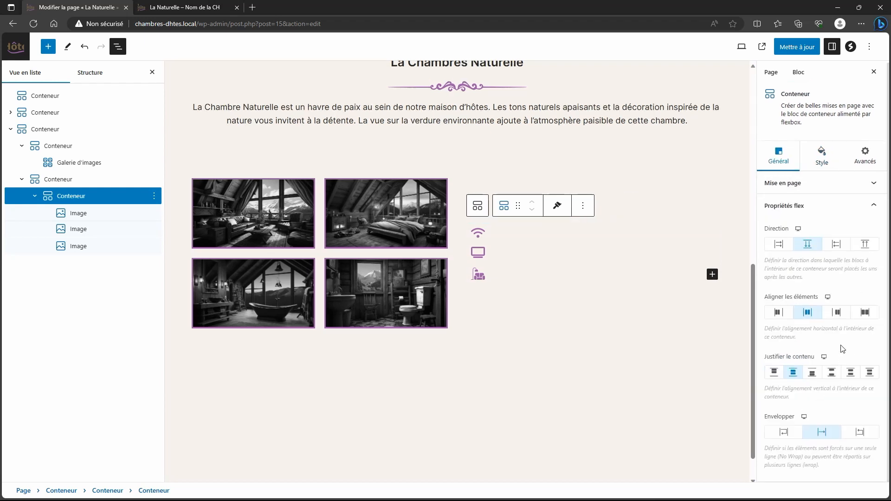
pyautogui.click(784, 248)
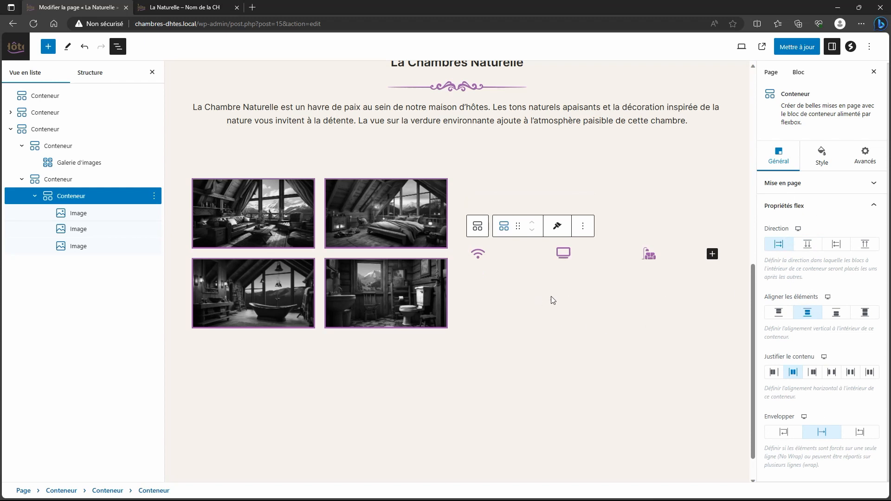
pyautogui.click(477, 255)
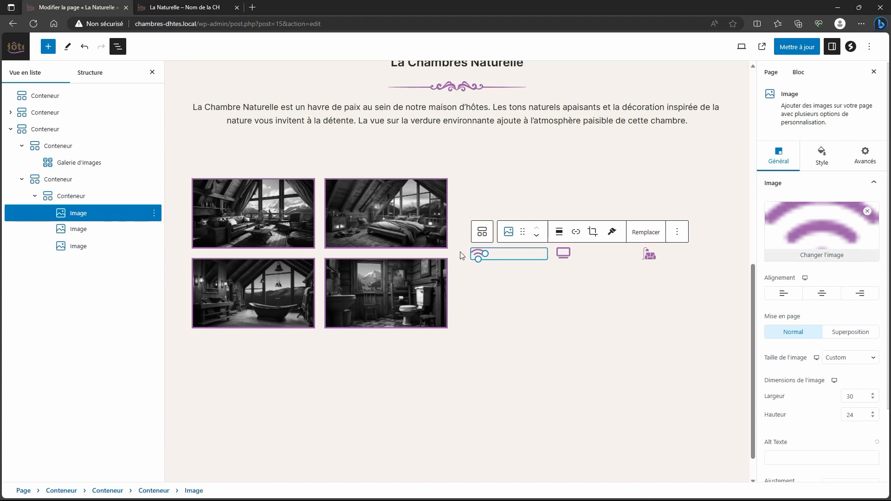
# Step: Update the page, reload its live version to check the gallery and icons, and open and close the first gallery image's lightbox
pyautogui.click(790, 48)
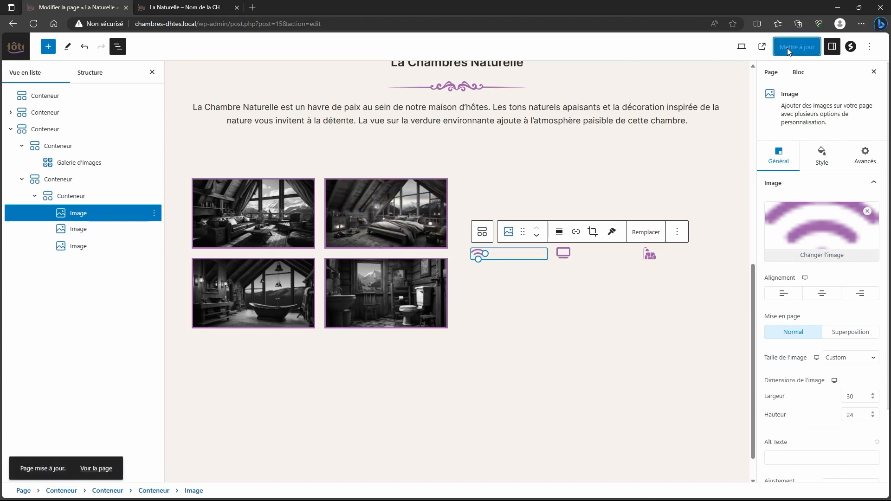
pyautogui.click(183, 8)
pyautogui.click(33, 28)
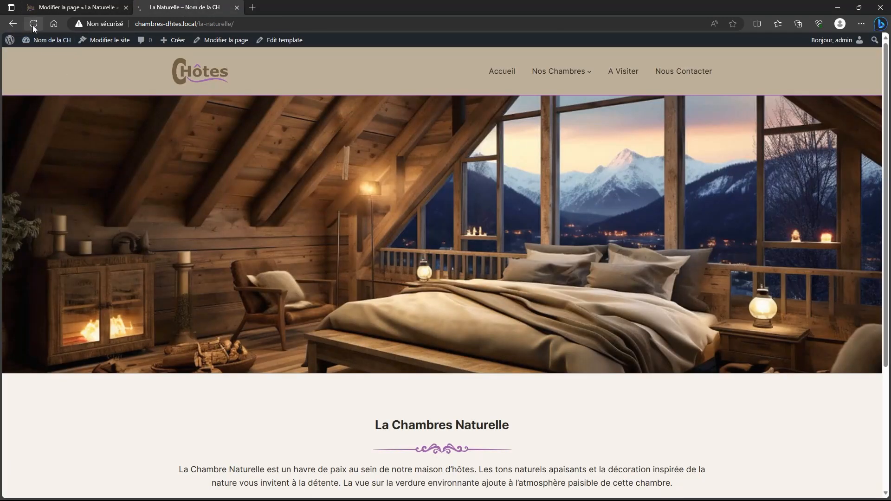
pyautogui.scroll(-7, 297, 182)
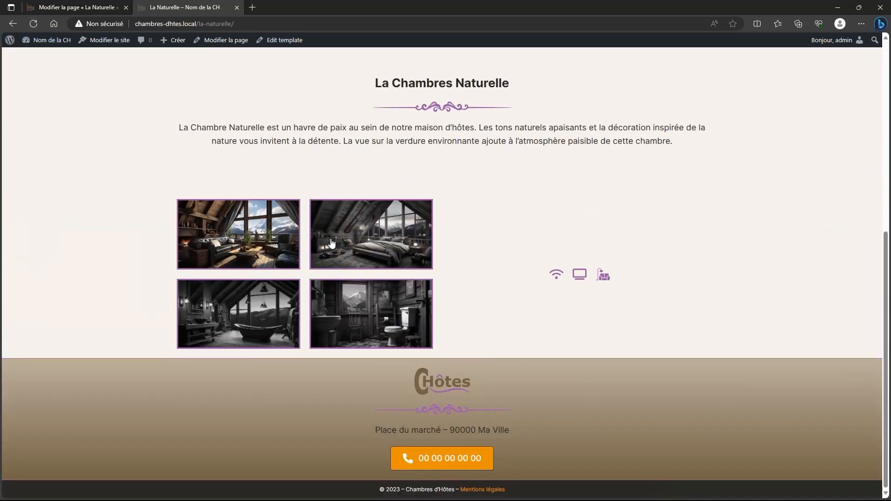
pyautogui.click(295, 258)
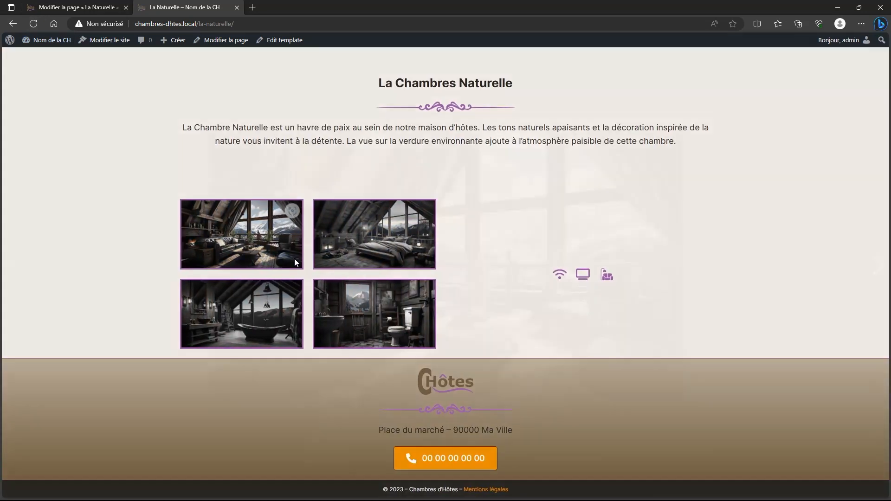
pyautogui.click(879, 43)
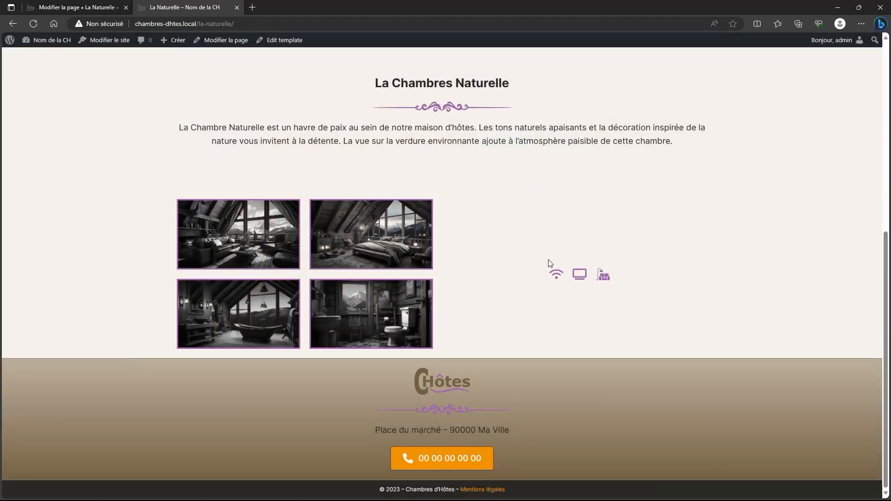
# Step: Return to the page editor and align the items of the outer two-column container to the top
pyautogui.click(96, 11)
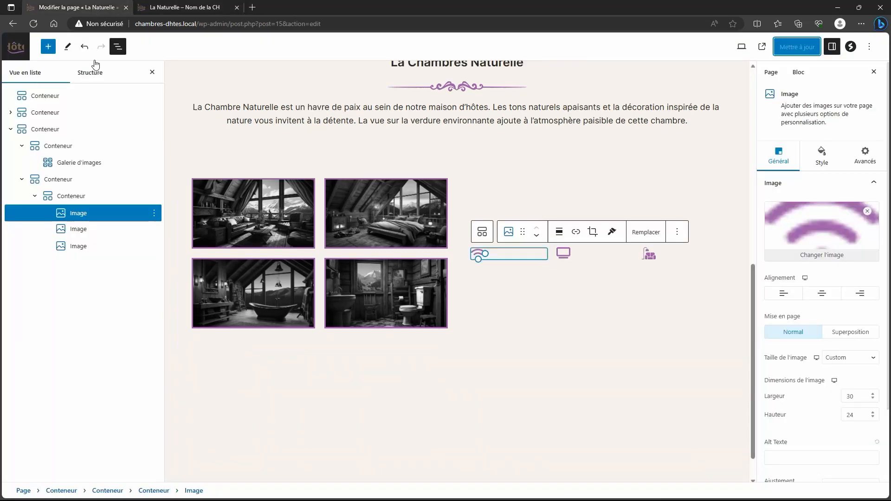
pyautogui.click(42, 131)
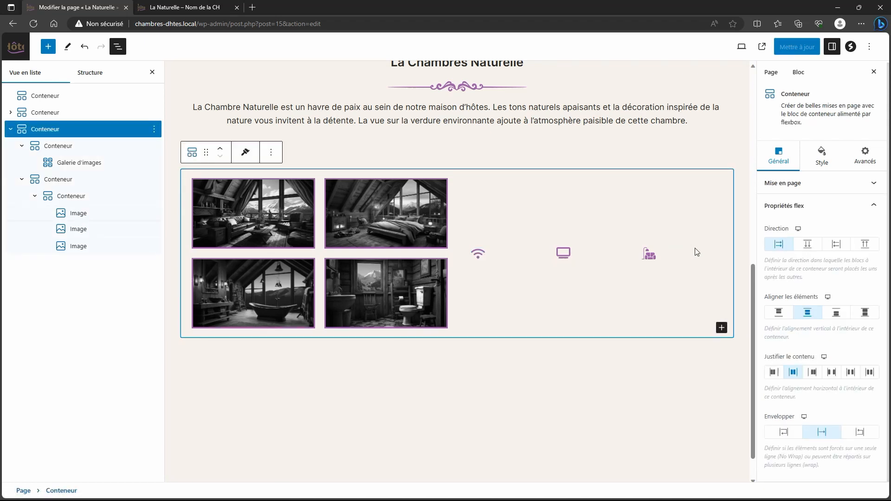
pyautogui.click(779, 312)
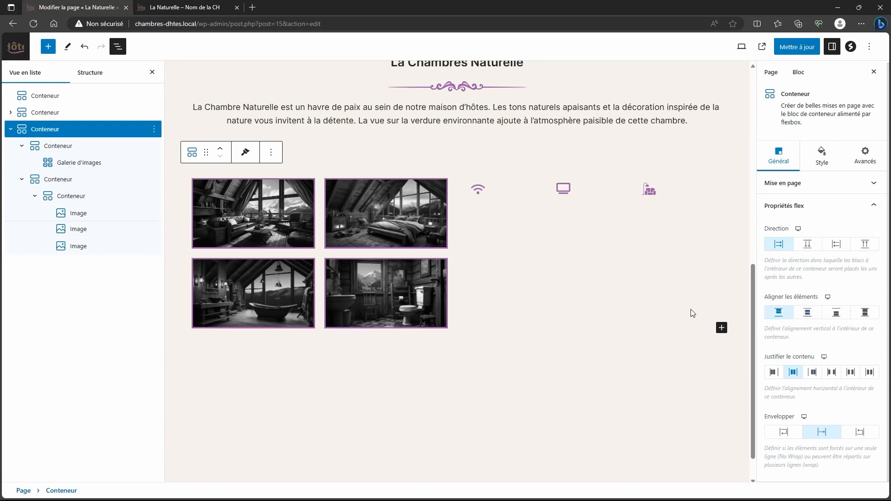
# Step: Duplicate the container with the three icons to create a second icon row in the right column
pyautogui.click(62, 199)
pyautogui.click(154, 196)
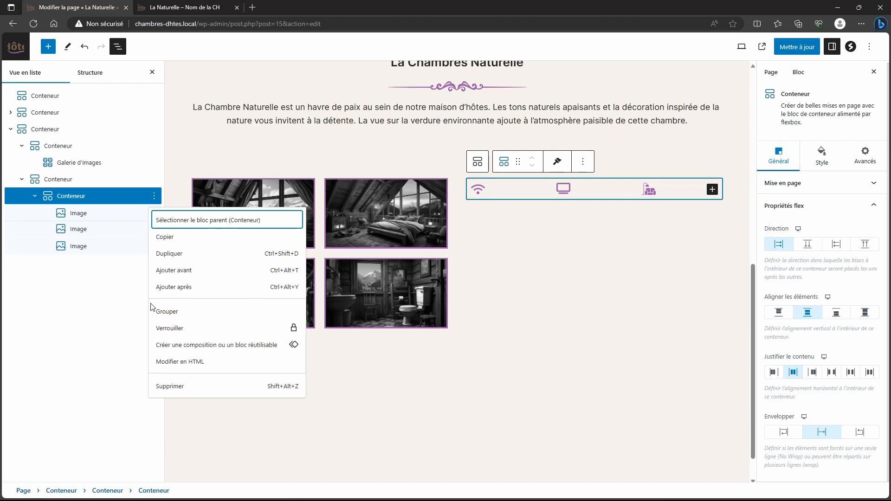
pyautogui.click(177, 254)
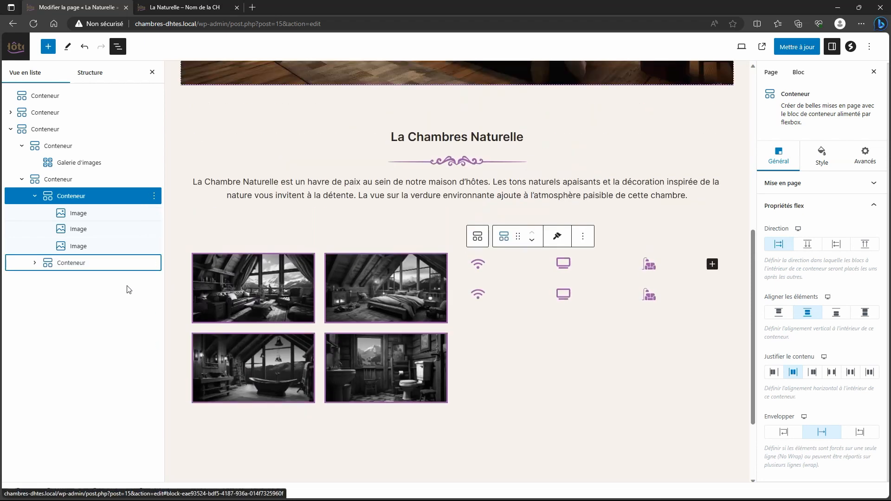
# Step: Replace the Wi-Fi image in the second icon row with the bed icon from the media library
pyautogui.click(482, 303)
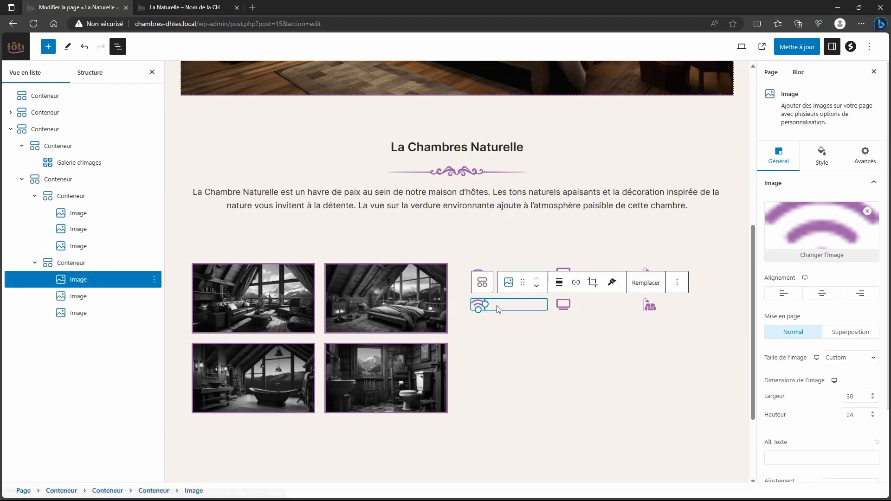
pyautogui.click(647, 283)
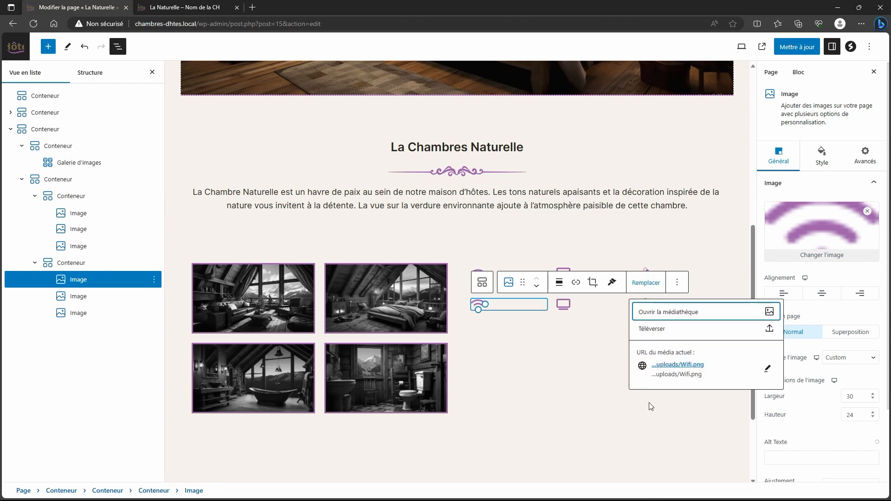
pyautogui.click(769, 312)
pyautogui.click(180, 238)
pyautogui.click(845, 471)
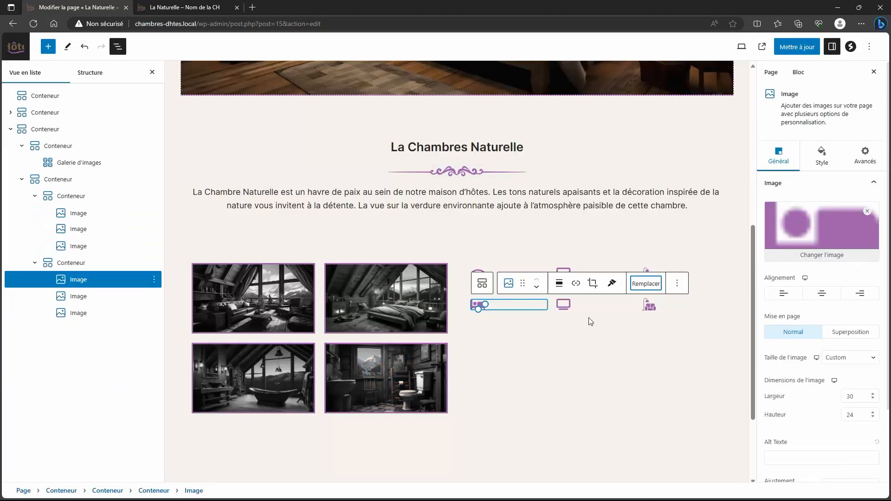
# Step: Replace the TV image in the second icon row with the Baignoire bathtub icon from the media library
pyautogui.click(567, 309)
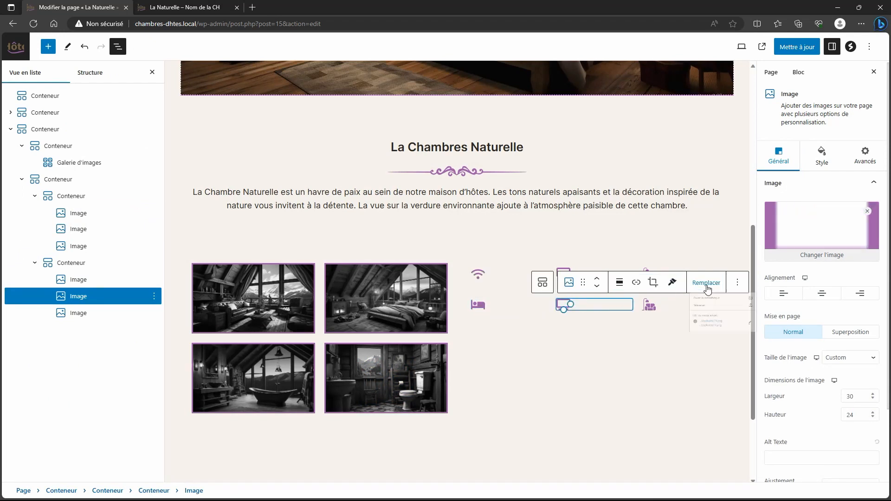
pyautogui.click(706, 283)
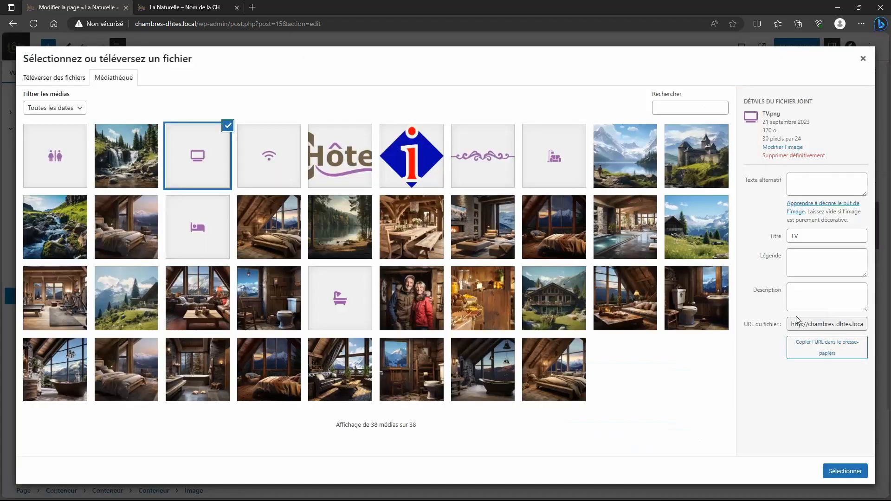
pyautogui.click(830, 312)
pyautogui.click(340, 299)
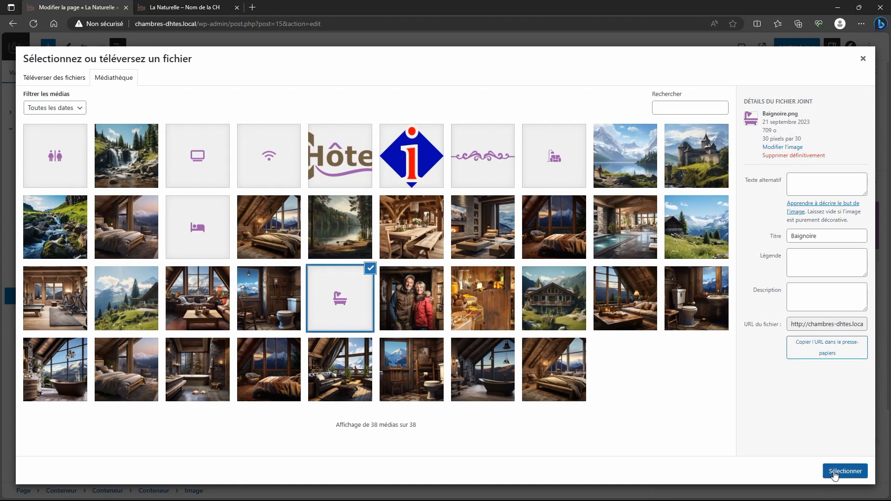
pyautogui.click(836, 472)
# Step: Replace the Salon image in the second icon row with the restroom icon from the media library
pyautogui.click(651, 309)
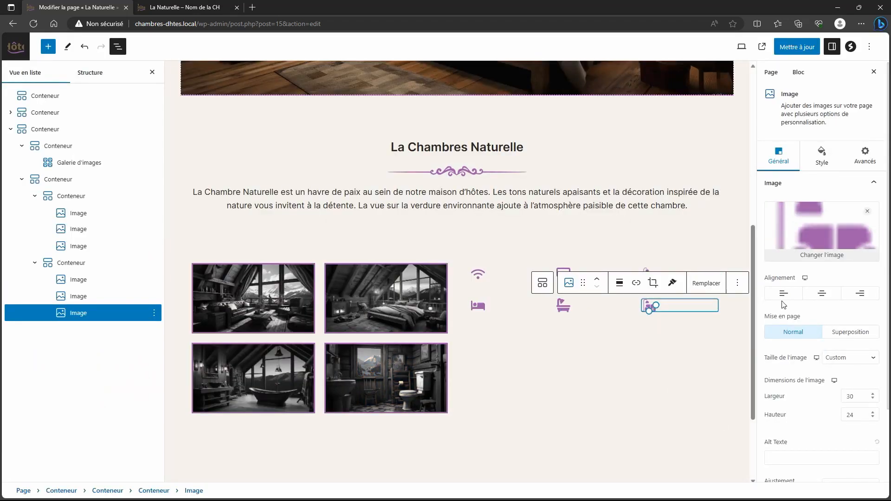
pyautogui.click(706, 284)
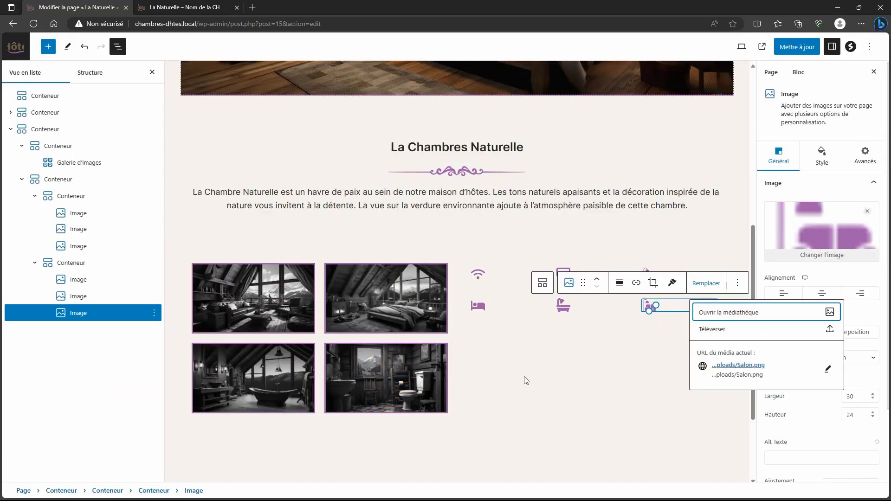
pyautogui.click(734, 312)
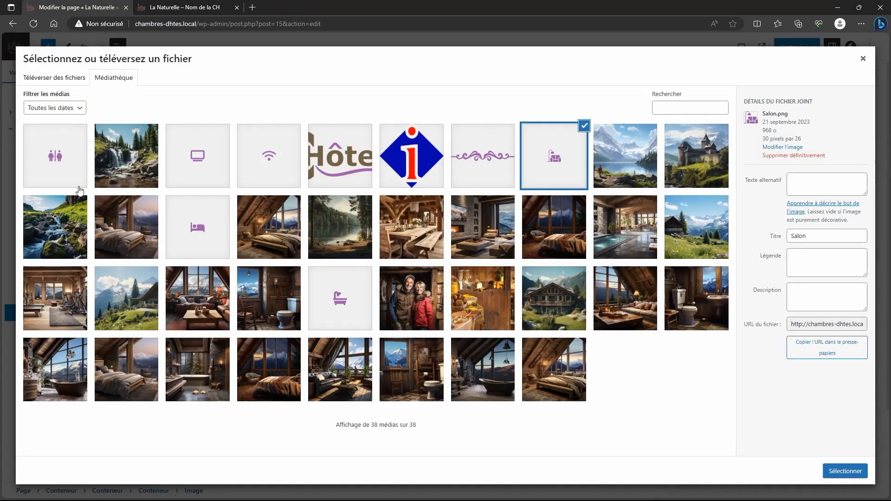
pyautogui.click(61, 166)
pyautogui.click(843, 474)
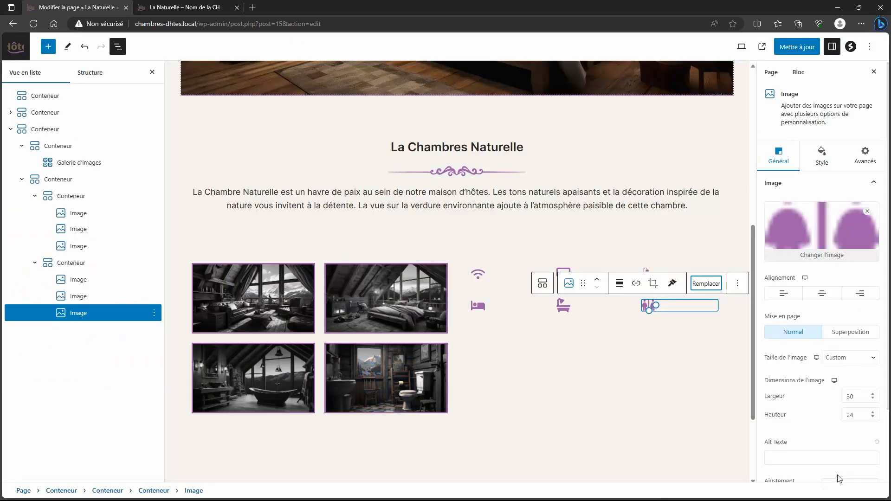
# Step: Give the second icon row's container a bottom margin of 40 px, independent of its other sides
pyautogui.click(35, 263)
pyautogui.click(62, 263)
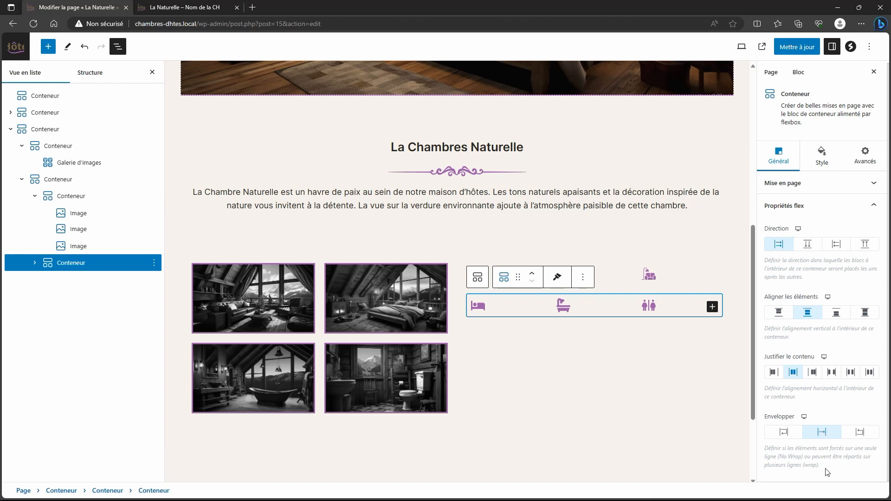
pyautogui.click(823, 158)
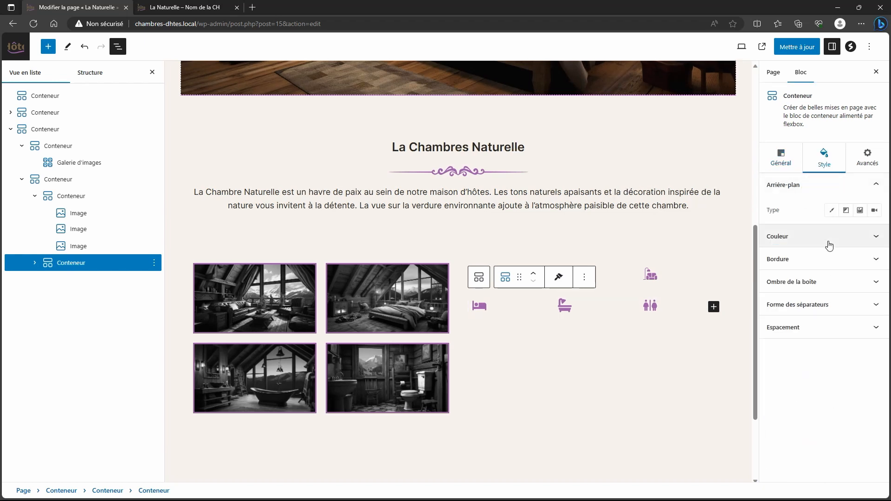
pyautogui.click(821, 335)
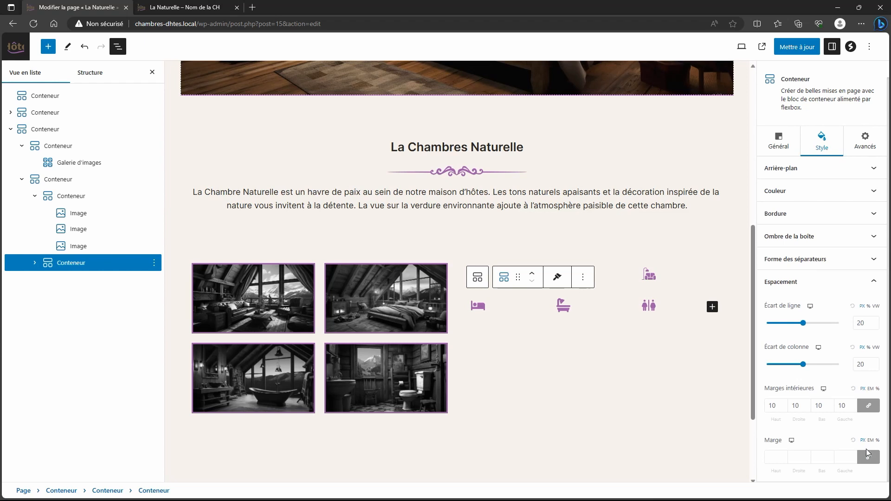
pyautogui.write('40')
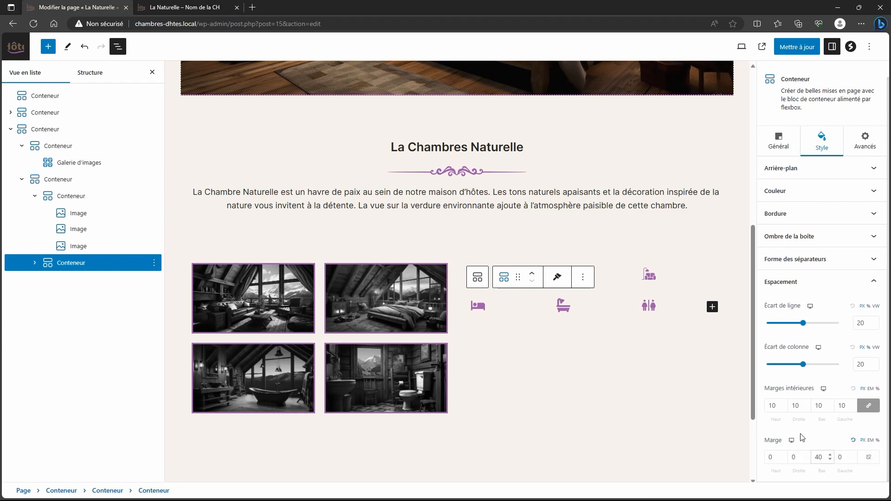
# Step: Add an En-tête block after the second icon row's container and set its text to "Description"
pyautogui.click(33, 198)
pyautogui.click(154, 213)
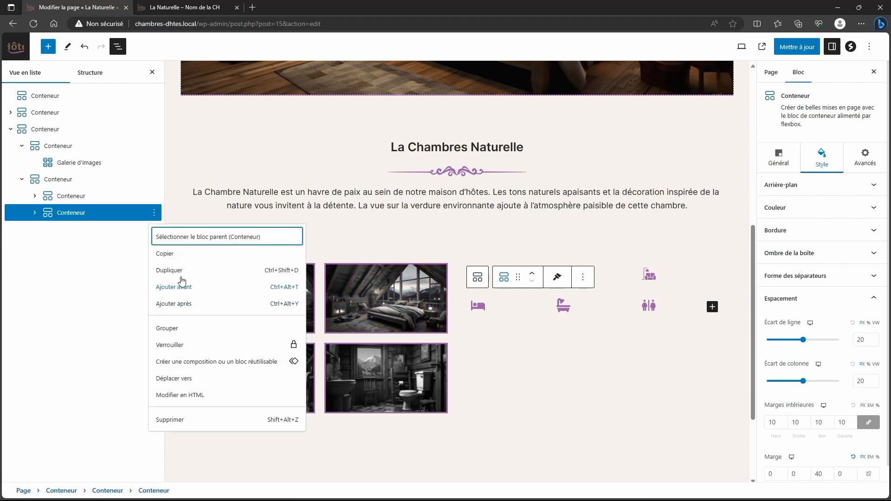
pyautogui.click(182, 305)
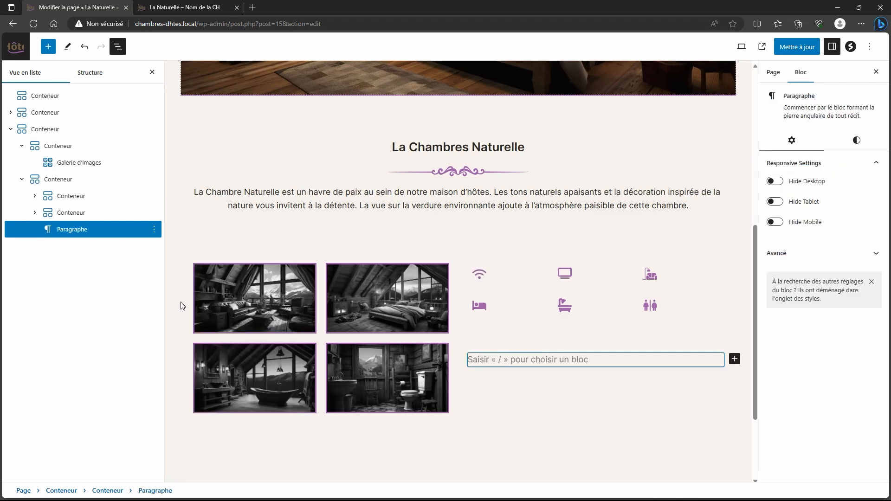
pyautogui.write('/en')
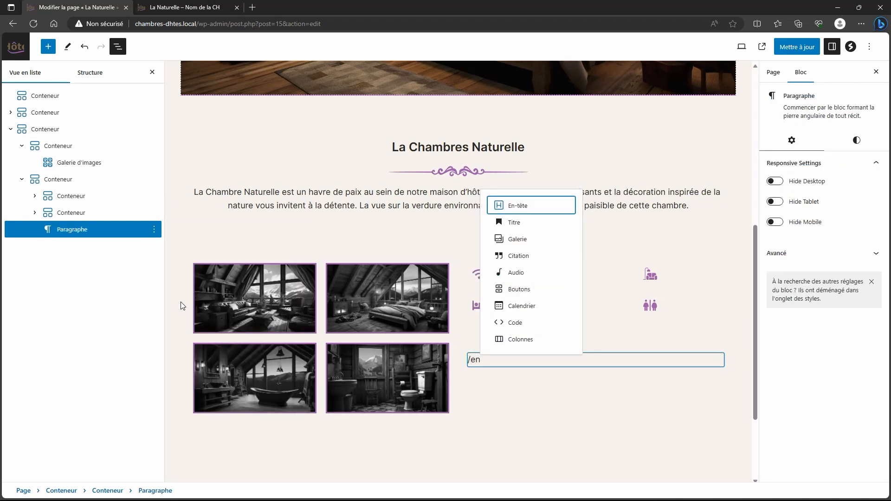
pyautogui.press('Return')
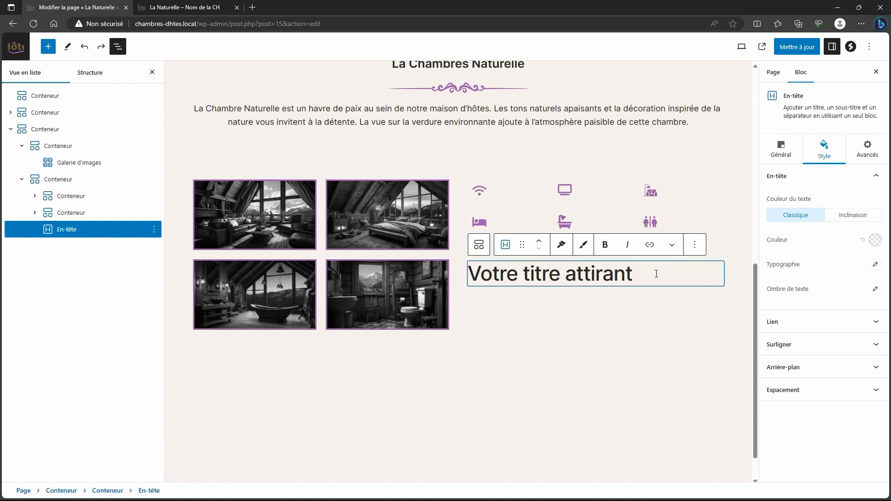
pyautogui.tripleClick(656, 273)
pyautogui.write('Des')
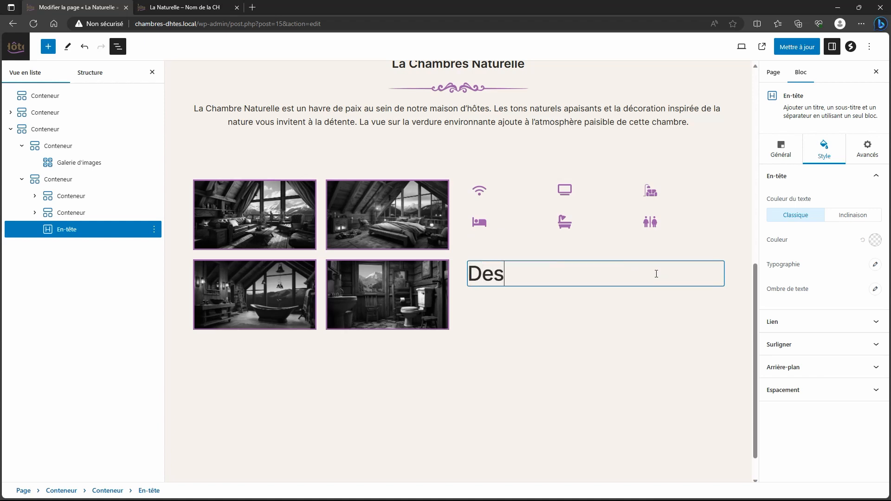
pyautogui.write('cription')
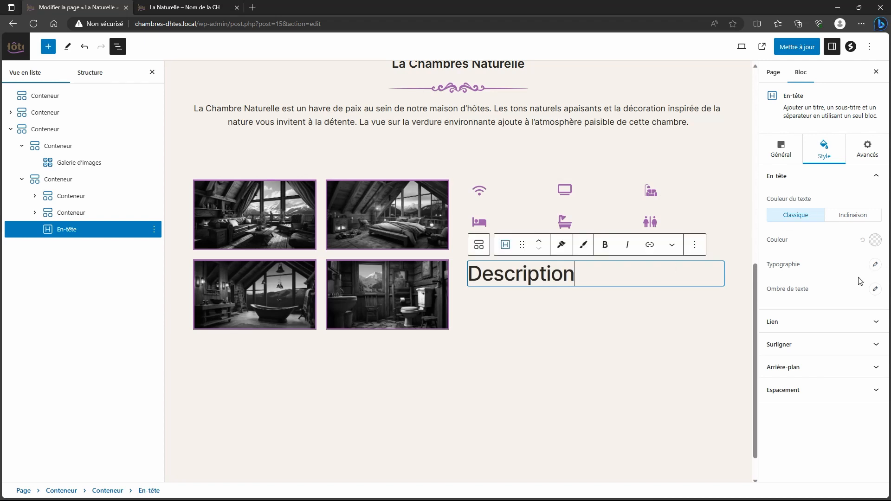
# Step: Set the "Description" heading's font size to 24 px and make its text bold
pyautogui.click(875, 265)
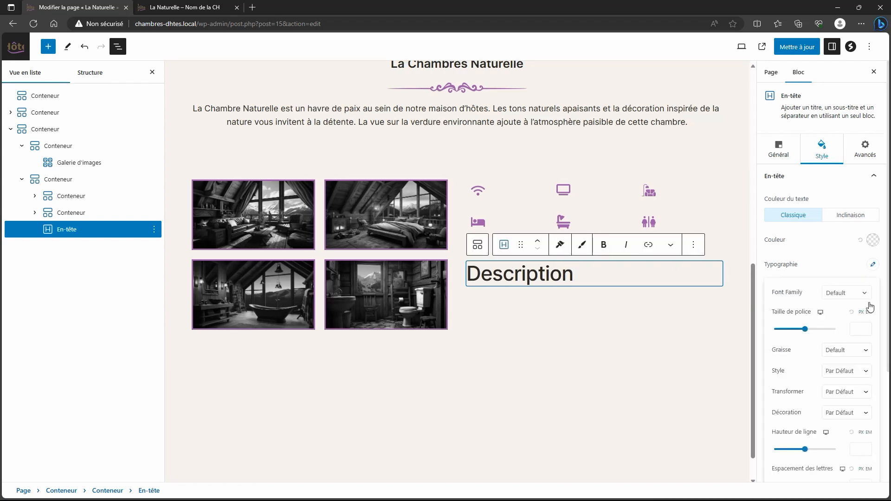
pyautogui.click(868, 327)
pyautogui.click(868, 327)
pyautogui.click(869, 327)
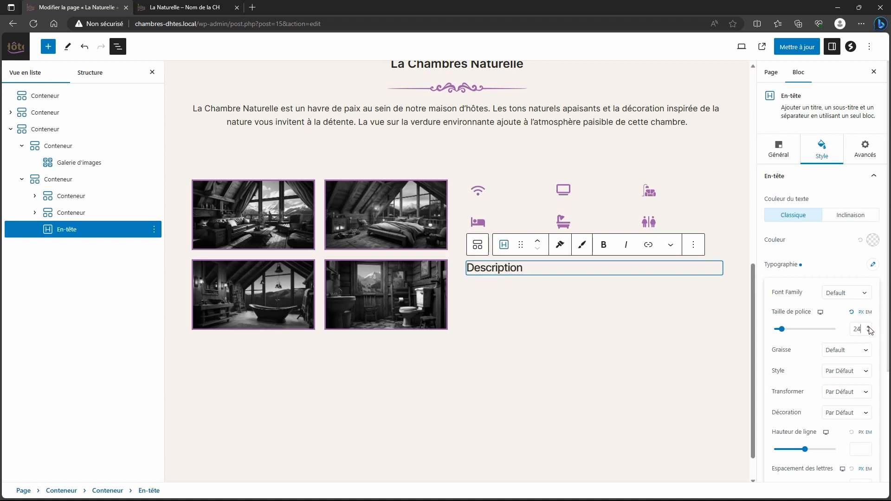
pyautogui.click(606, 251)
pyautogui.hotkey('ctrl', 'a')
pyautogui.click(603, 246)
pyautogui.click(553, 268)
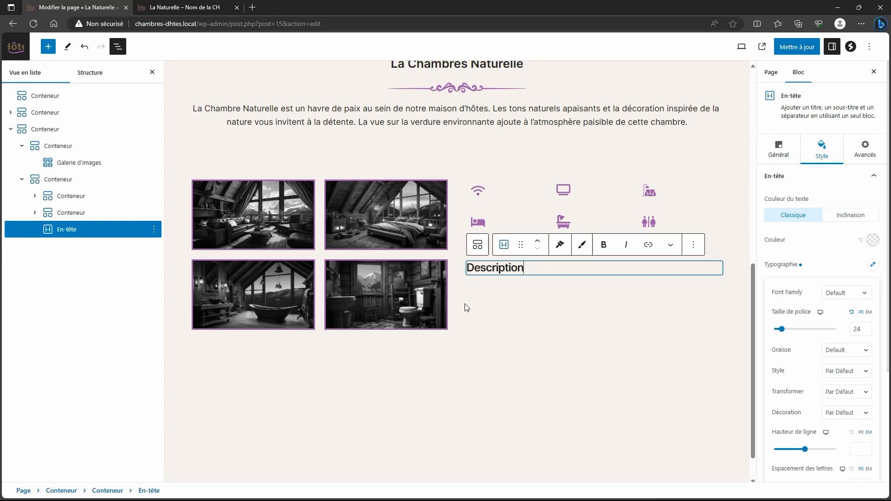
# Step: Add another En-tête block after the "Description" heading and set its tag to P
pyautogui.click(695, 250)
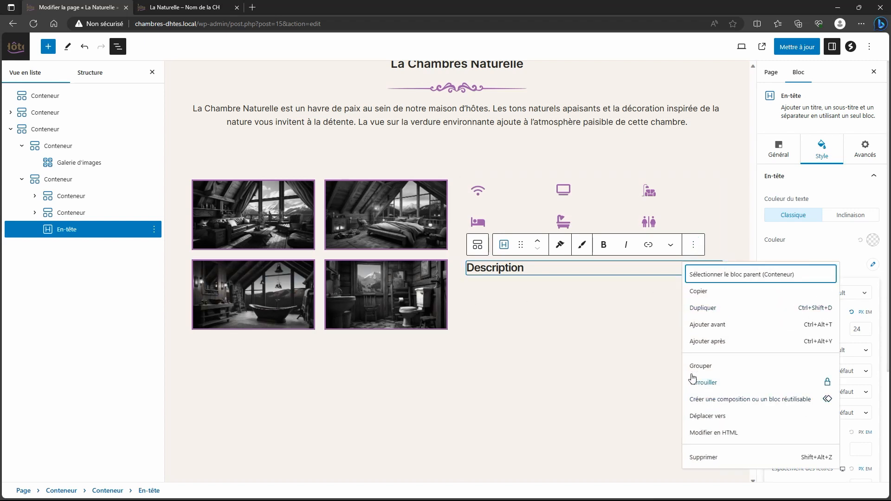
pyautogui.click(727, 346)
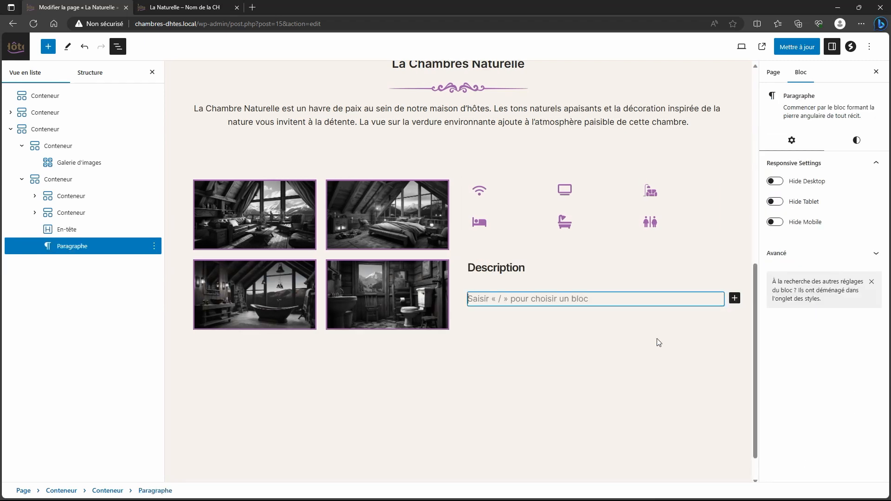
pyautogui.write('/en')
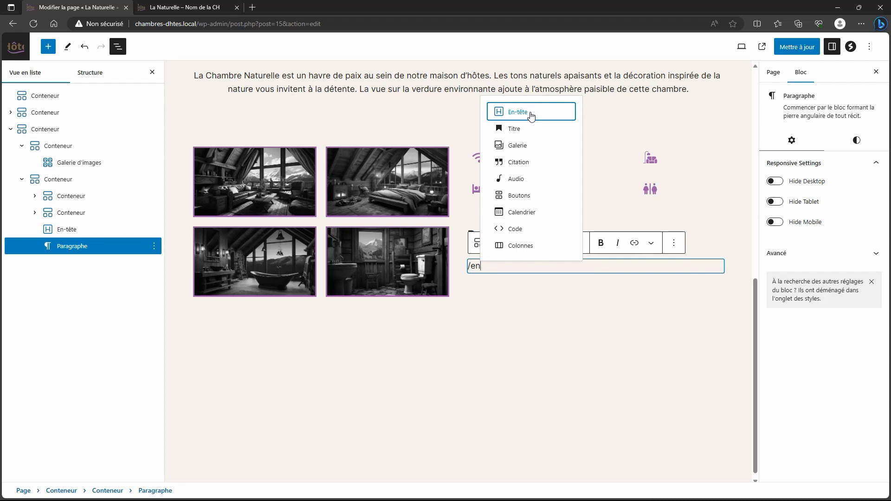
pyautogui.click(532, 116)
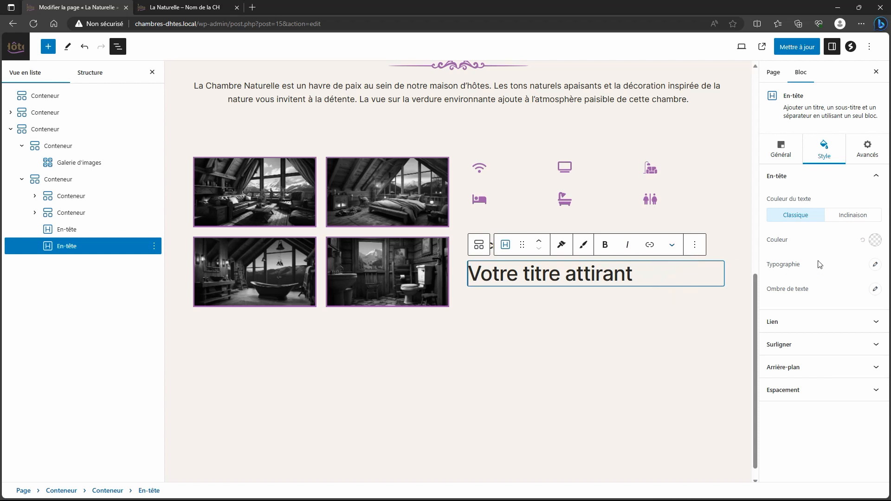
pyautogui.click(781, 150)
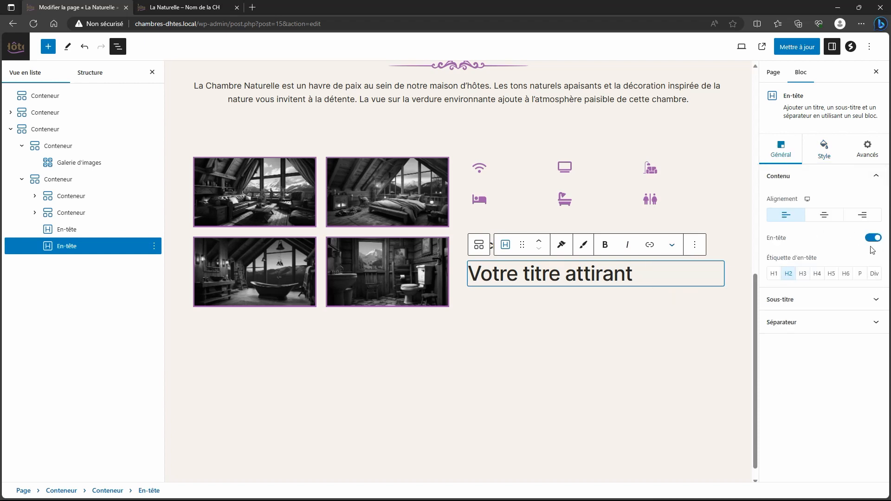
pyautogui.click(860, 275)
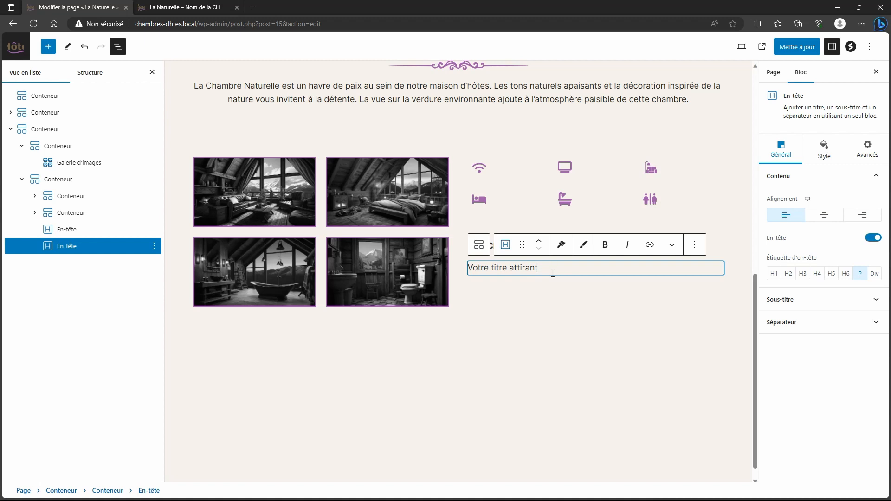
# Step: Replace the new block's text with "– Chambre 50 m²– Wifi– TV écran plat– Salon privatif séparé– Lit double (160 × 200 cm)– Salle de bain et WC privatif"
pyautogui.tripleClick(575, 272)
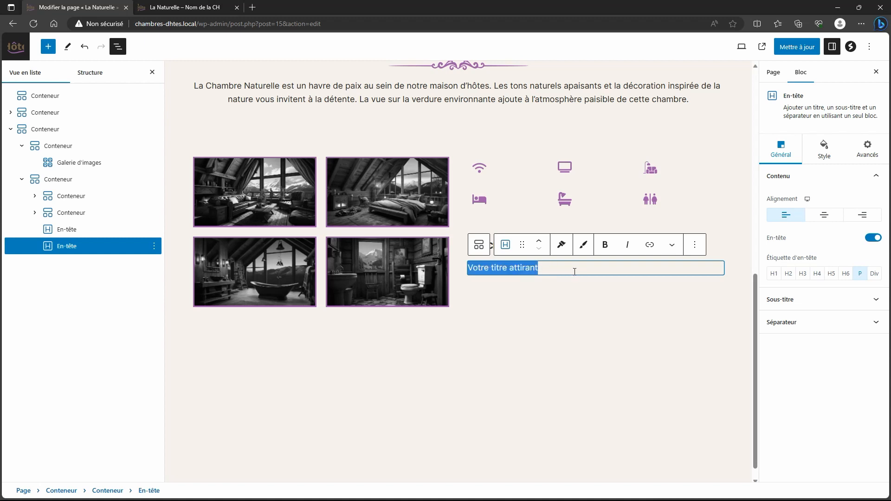
pyautogui.write('– Chambre 50 m²– Wifi– TV écran plat– Salon privatif séparé– Lit double (160 × 200 cm)– Salle de bain et WC privatif')
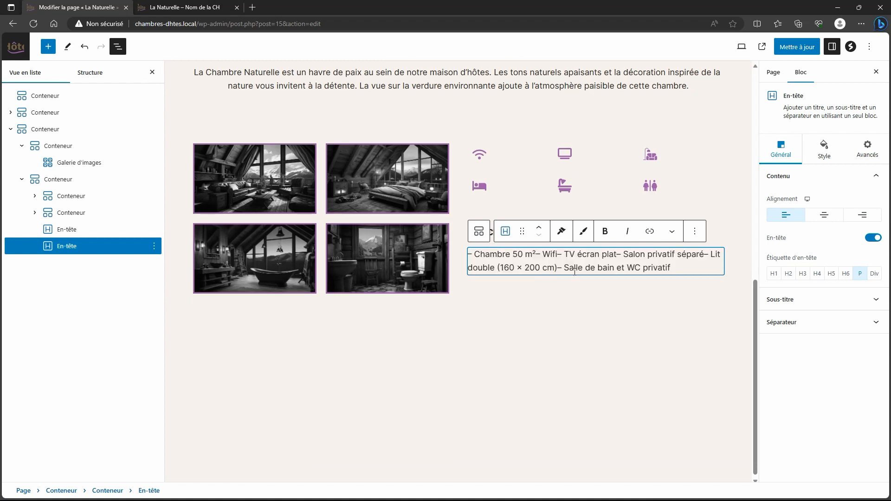
pyautogui.press('Left')
pyautogui.hotkey('ctrl', 'z')
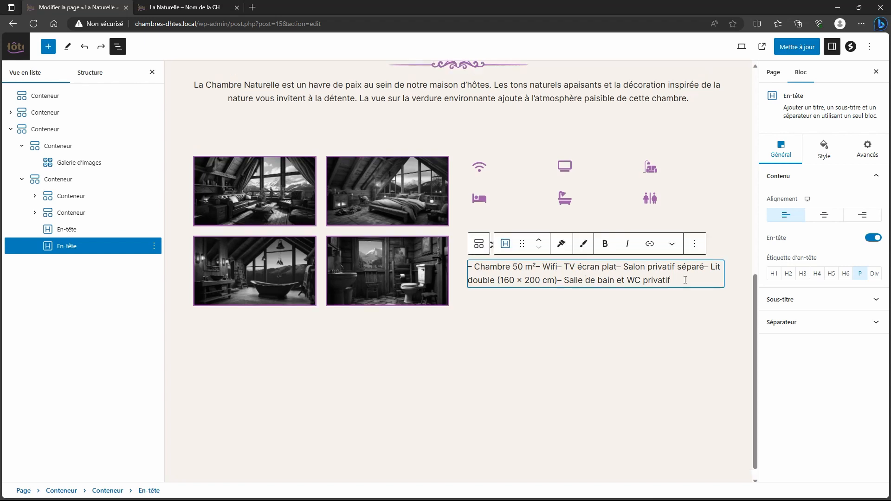
# Step: Insert line breaks in the feature list before the Wifi, Salon privatif séparé, Lit double and Salle de bain items
pyautogui.press('Left')
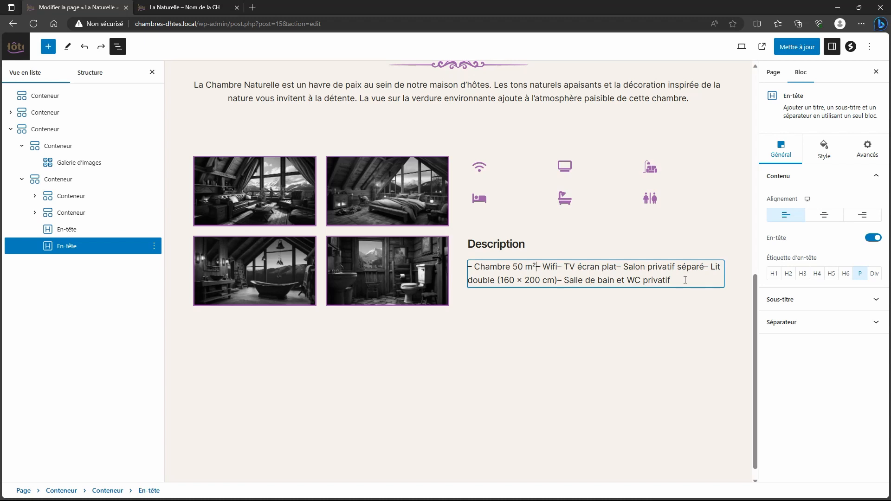
pyautogui.hotkey('shift', 'Return')
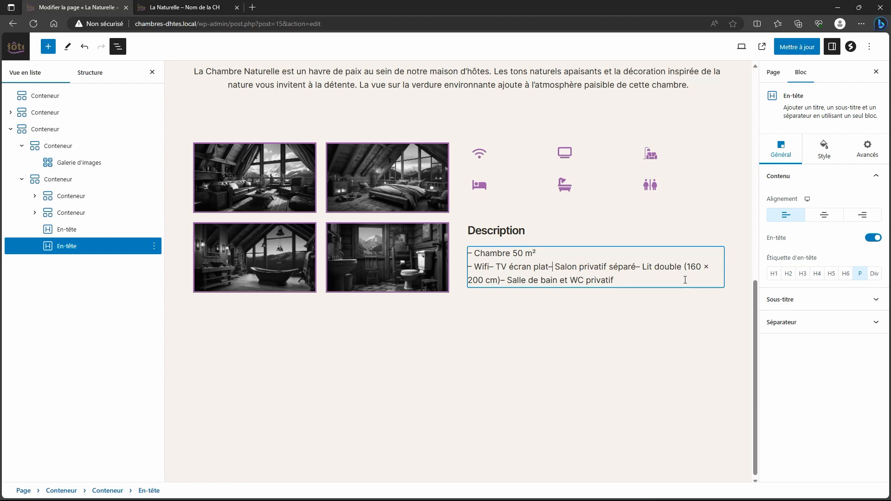
pyautogui.hotkey('shift', 'Return')
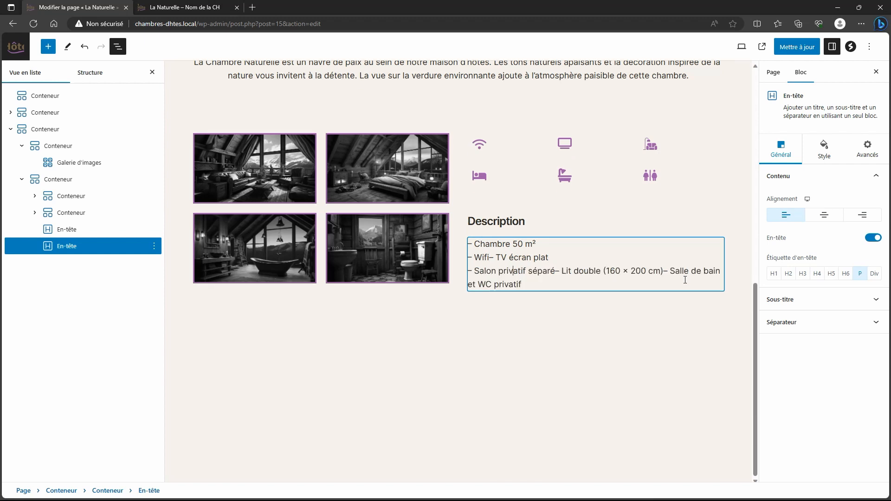
pyautogui.hotkey('shift', 'Return')
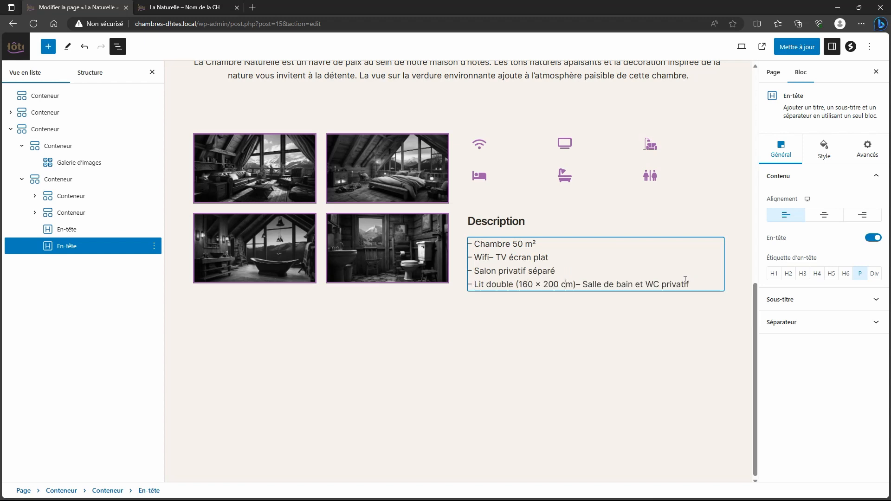
pyautogui.hotkey('shift', 'Return')
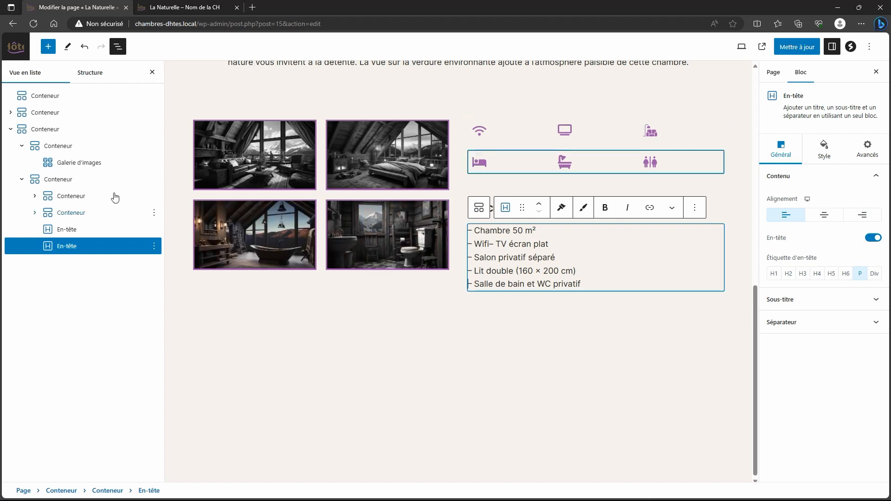
# Step: Give the icons-and-description column container a solid border with unlinked widths: 1 on the left side and 0 elsewhere
pyautogui.click(65, 183)
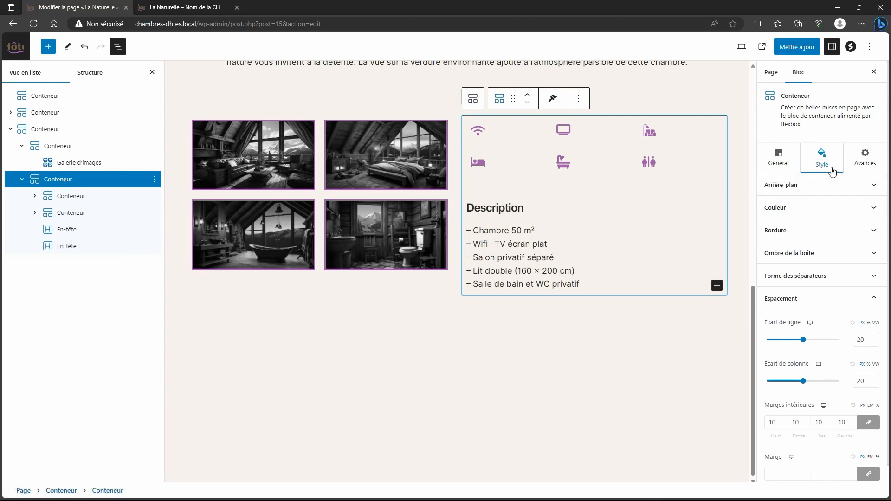
pyautogui.click(808, 232)
pyautogui.click(872, 258)
pyautogui.click(847, 295)
pyautogui.click(868, 297)
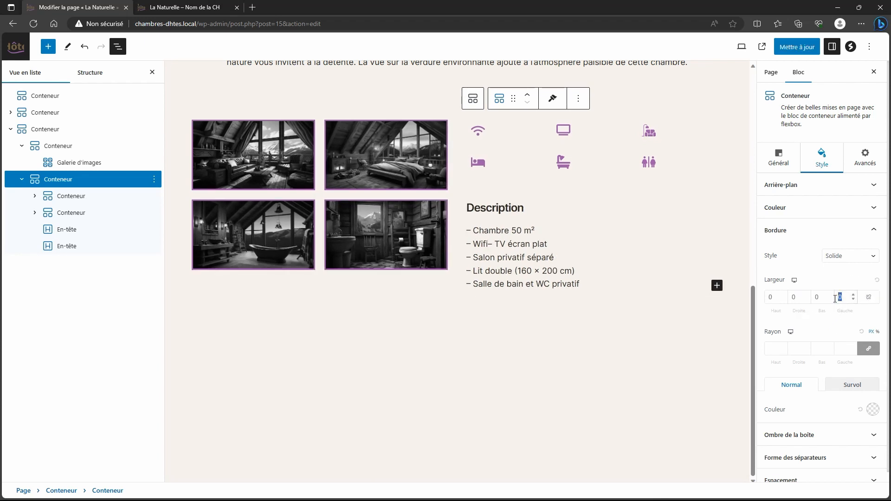
pyautogui.write('1')
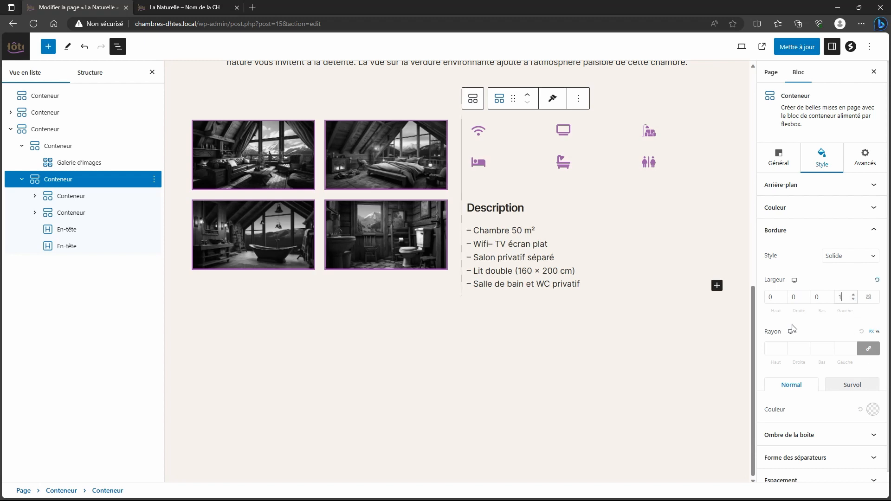
# Step: Color the column container's border with the purple palette color 9C58A9 and collapse the container in the block list
pyautogui.click(873, 409)
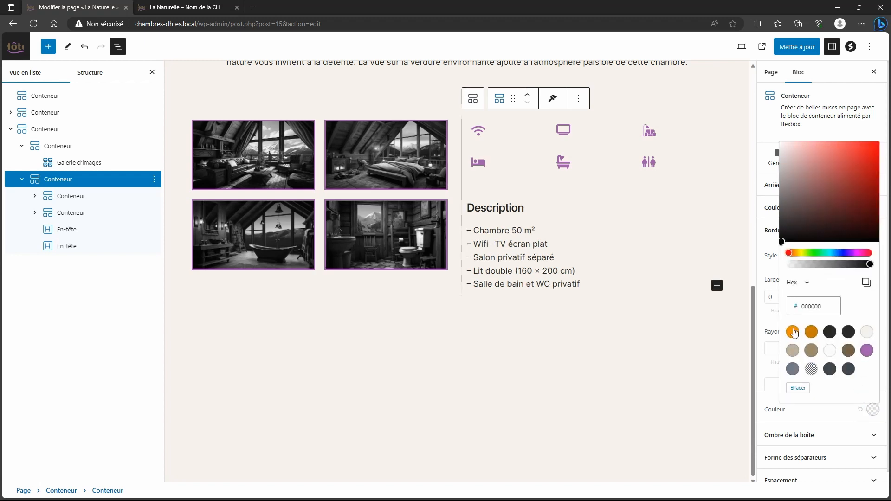
pyautogui.click(867, 351)
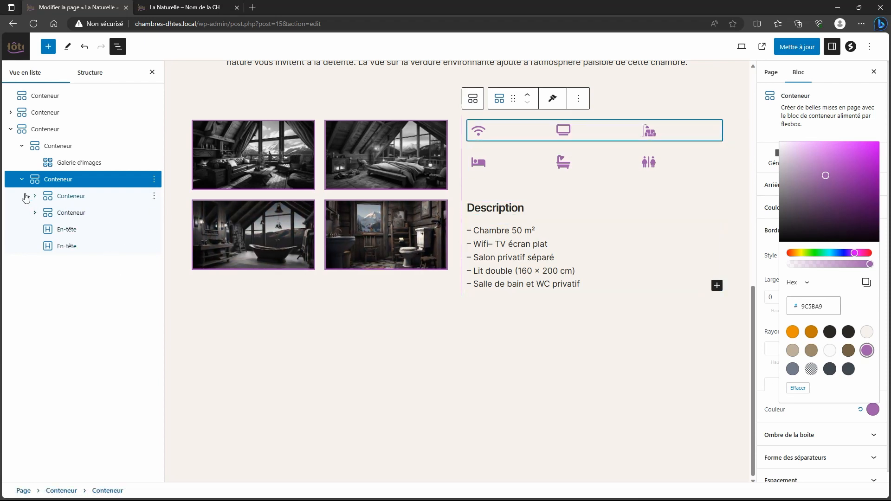
pyautogui.click(37, 185)
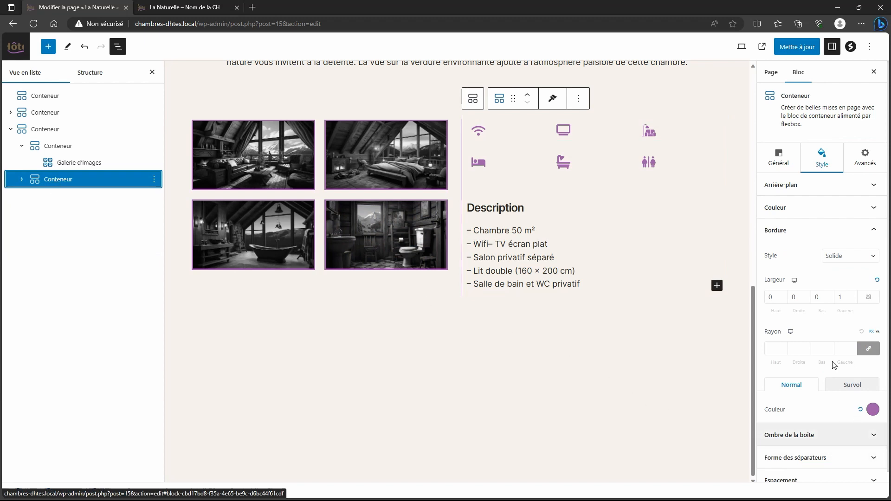
# Step: Update the page and reload the published La Naturelle page to check the two-column section
pyautogui.click(791, 47)
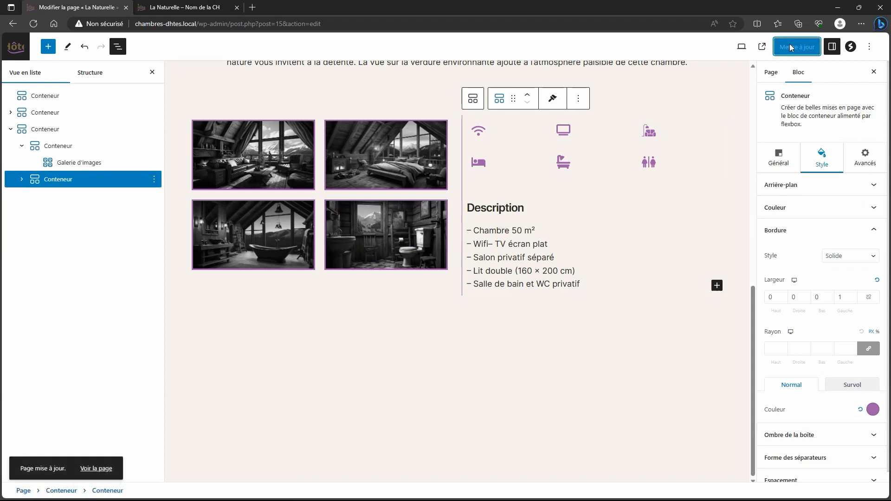
pyautogui.click(205, 8)
pyautogui.click(34, 24)
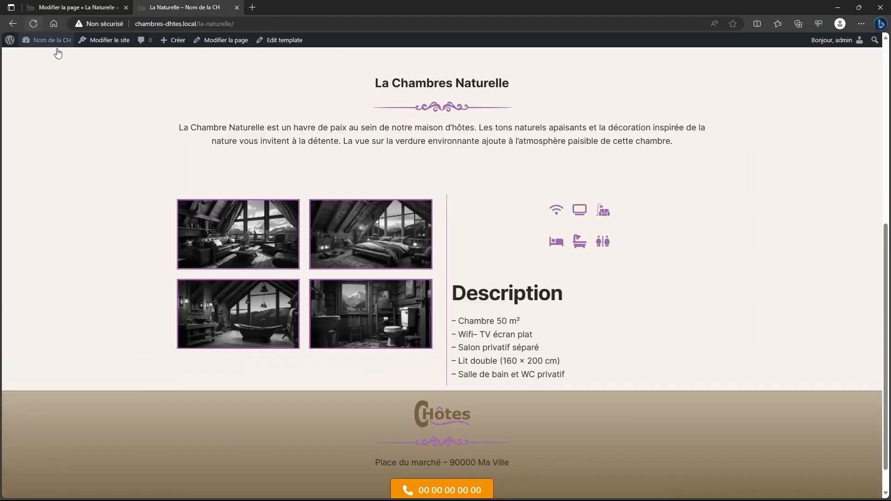
pyautogui.scroll(-1, 296, 157)
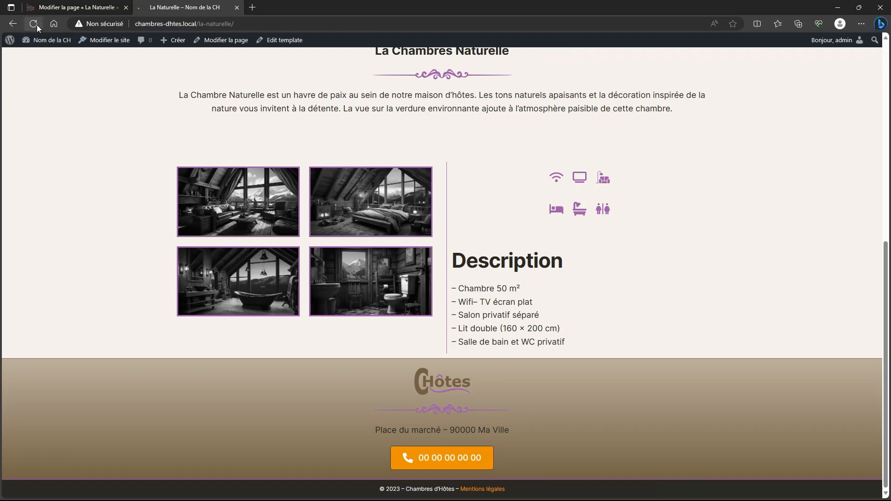
pyautogui.moveTo(419, 213)
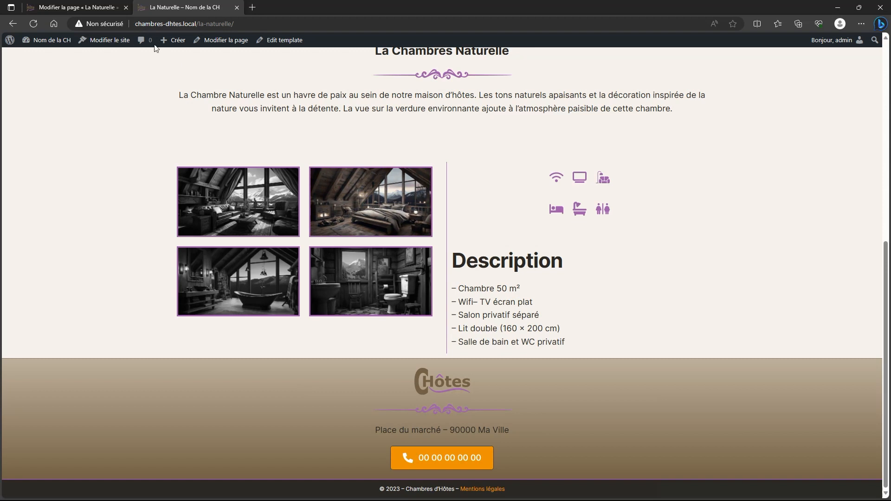
# Step: Change the "Description" heading's tag to P, check its typography settings and update the page
pyautogui.click(77, 7)
pyautogui.doubleClick(515, 208)
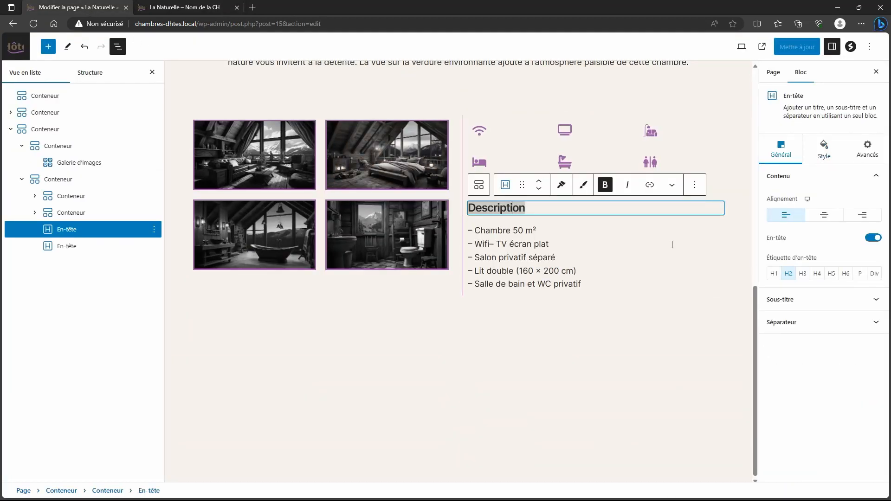
pyautogui.click(861, 275)
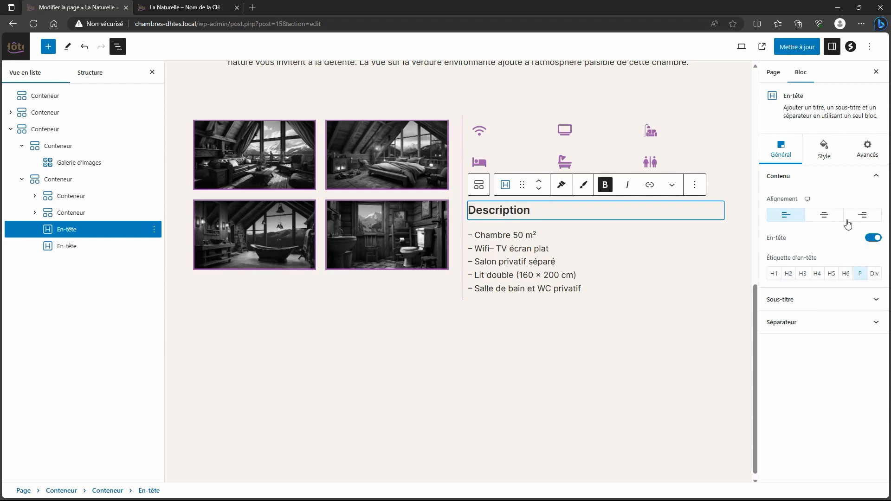
pyautogui.click(826, 148)
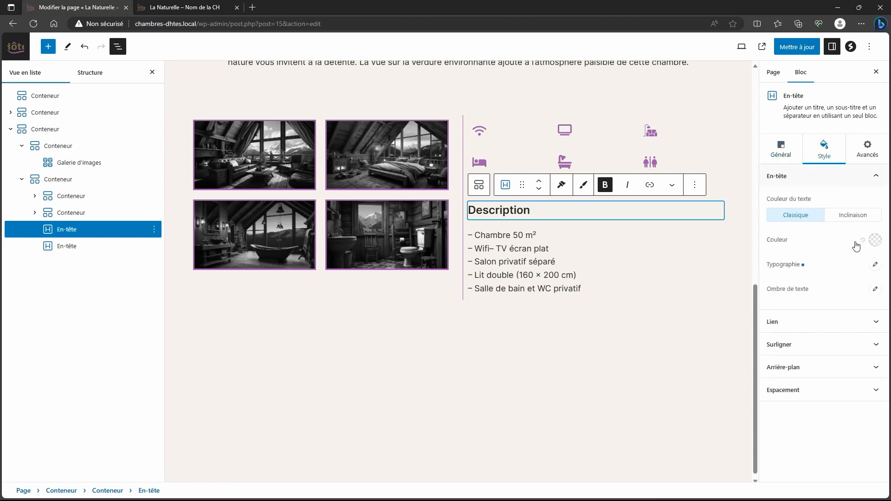
pyautogui.click(876, 265)
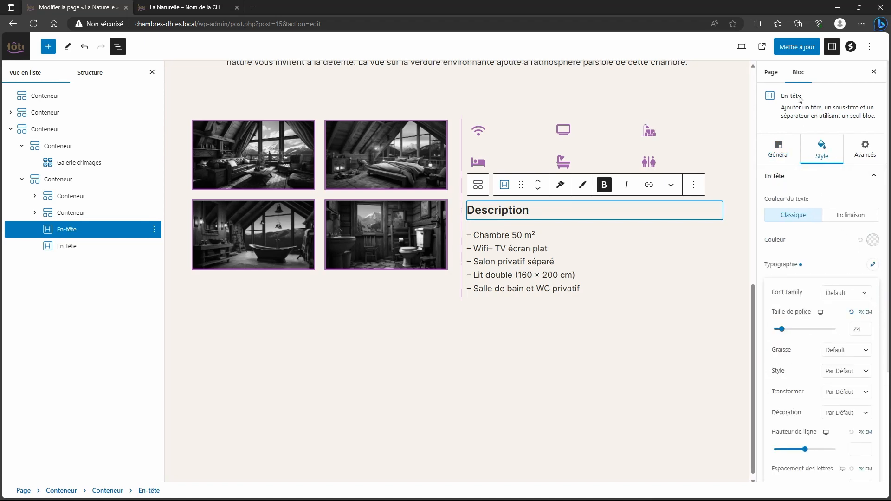
pyautogui.click(792, 52)
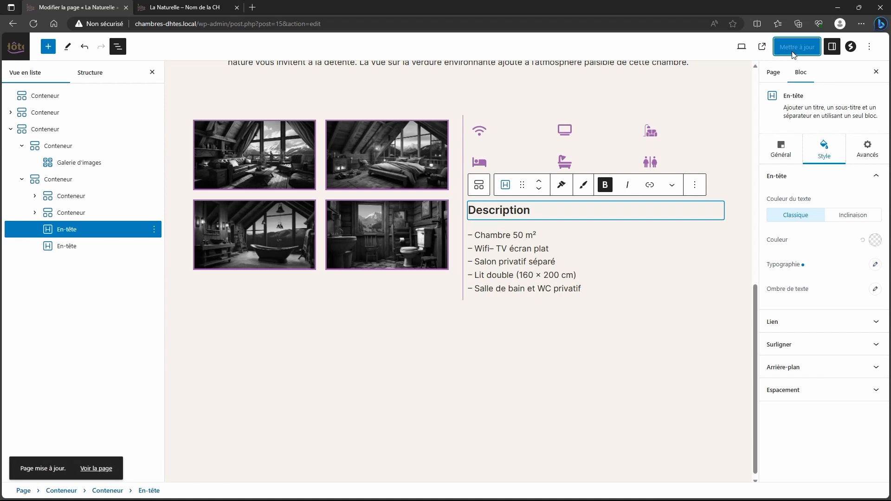
# Step: Justify the Wifi icon row's content to the start and check the updated page on the site
pyautogui.click(523, 138)
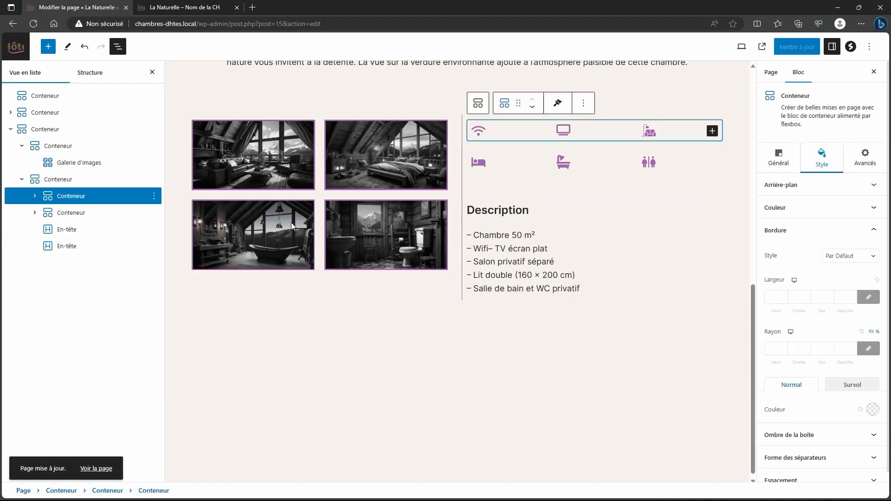
pyautogui.click(779, 157)
pyautogui.click(808, 400)
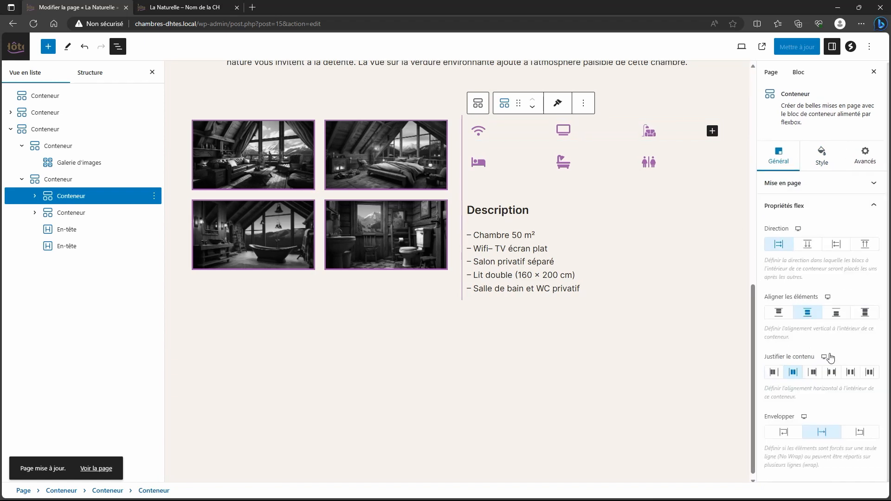
pyautogui.click(773, 372)
pyautogui.click(797, 47)
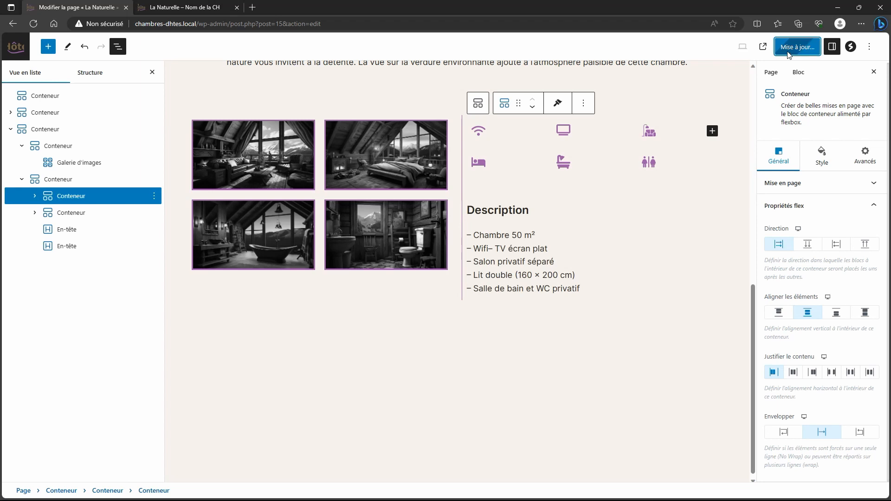
pyautogui.click(182, 8)
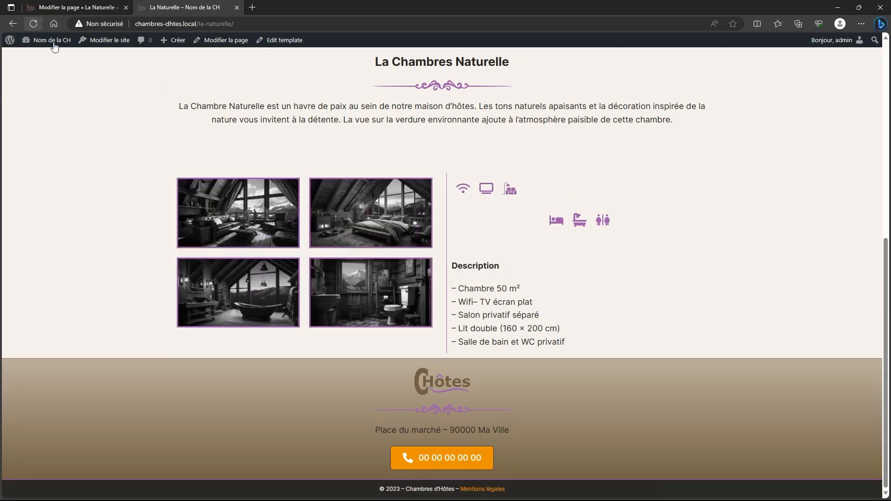
pyautogui.click(62, 8)
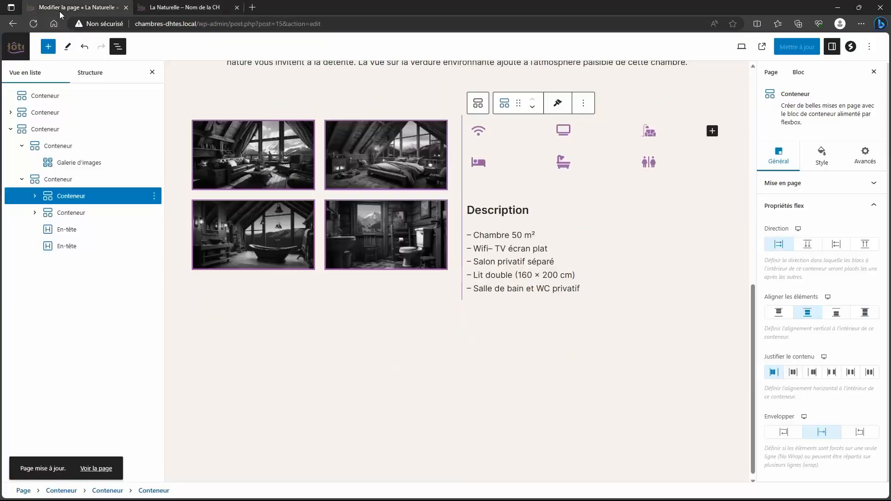
# Step: Justify the bed icon row's content to the start and check the updated page on the site
pyautogui.click(71, 213)
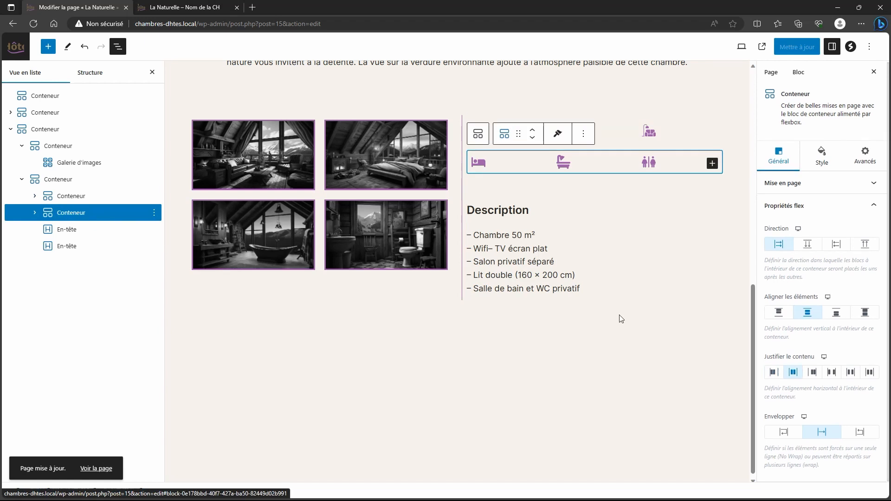
pyautogui.click(780, 373)
pyautogui.click(791, 48)
pyautogui.click(181, 10)
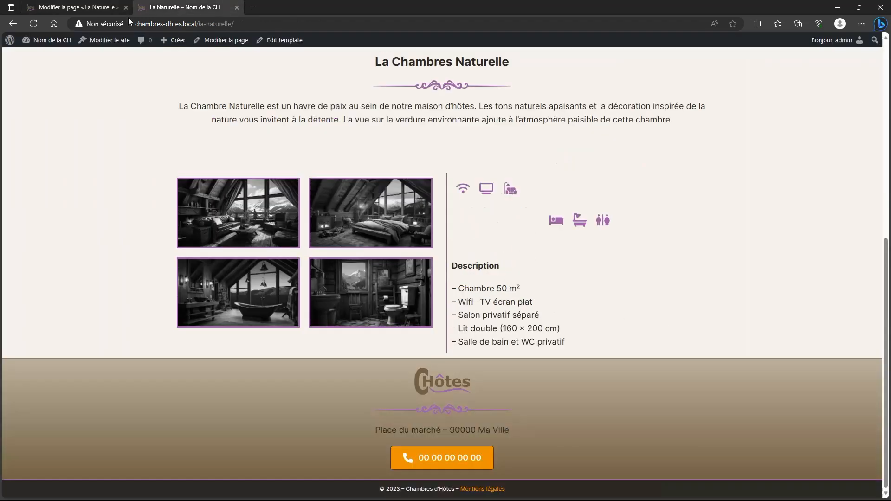
pyautogui.click(33, 24)
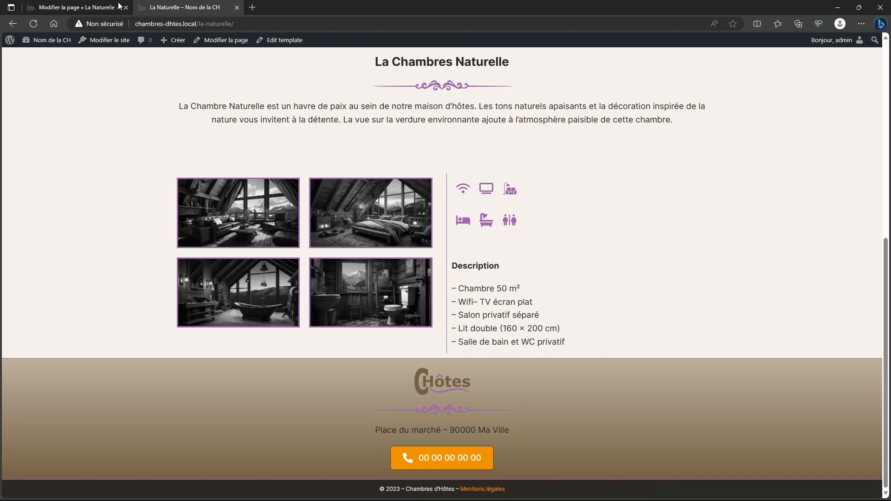
# Step: Back in the page editor, insert a single-column Conteneur block below the gallery and description section
pyautogui.click(80, 10)
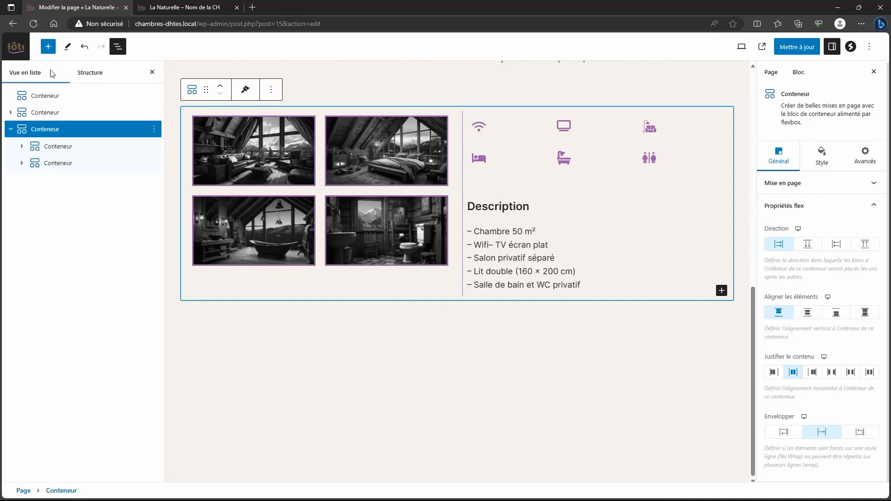
pyautogui.click(48, 47)
pyautogui.moveTo(22, 171)
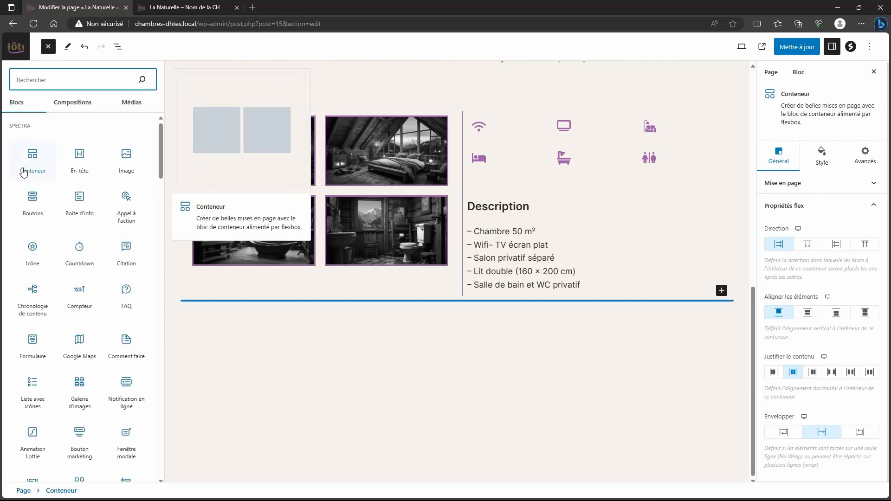
pyautogui.click(32, 155)
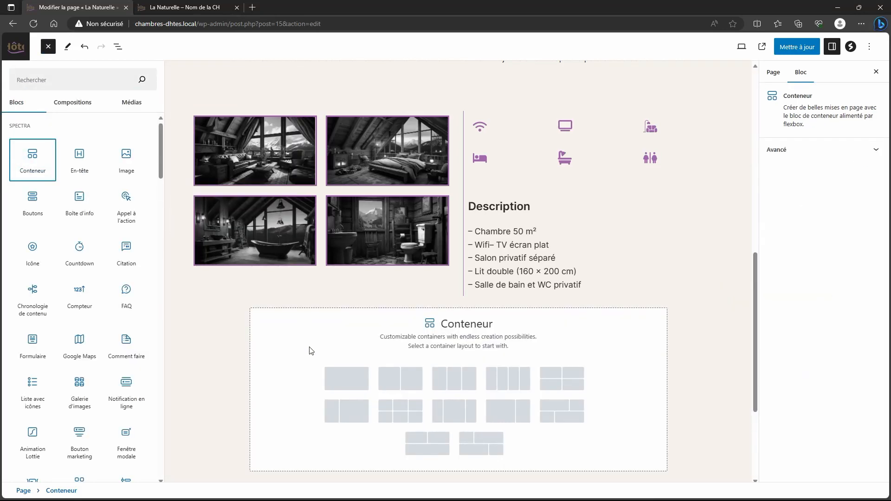
pyautogui.click(354, 386)
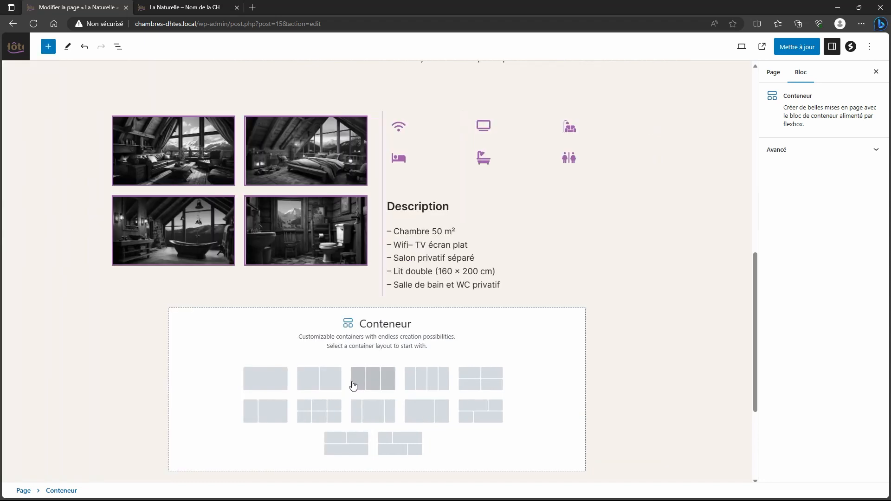
pyautogui.click(279, 384)
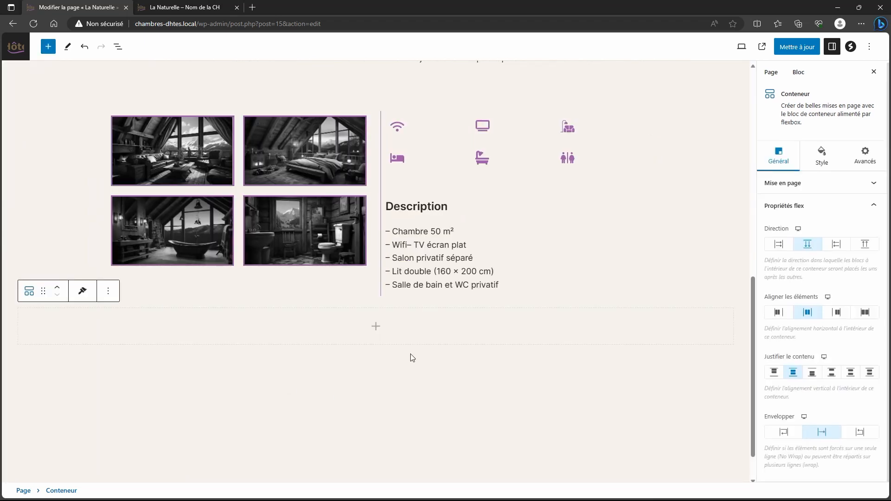
# Step: Set the bottom margin of the gallery and description container to 40 px
pyautogui.click(118, 47)
pyautogui.click(56, 130)
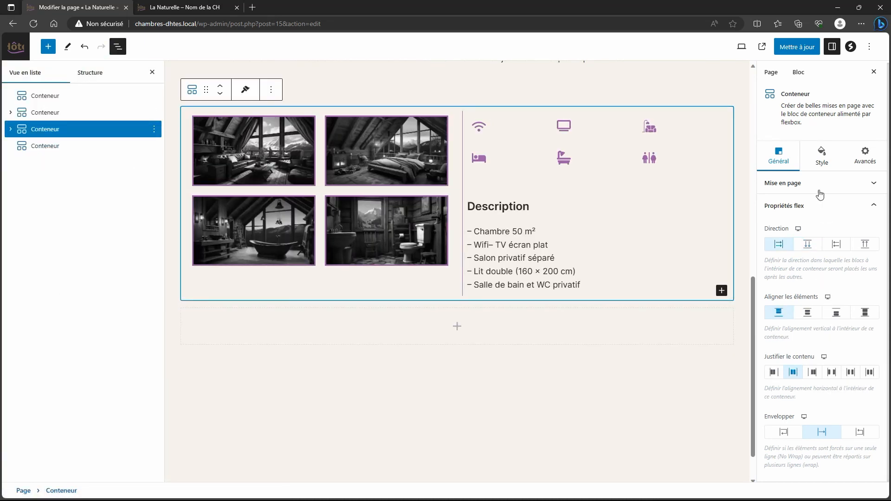
pyautogui.click(822, 157)
pyautogui.click(823, 328)
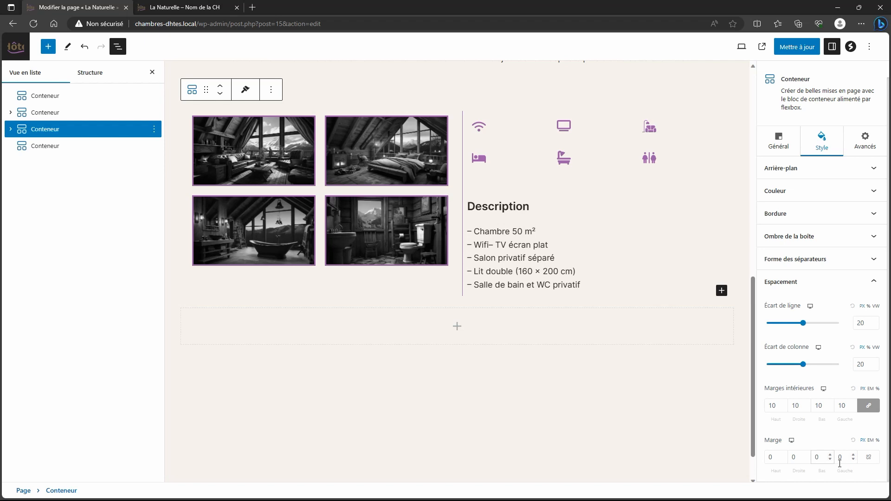
pyautogui.write('400')
pyautogui.press('BackSpace')
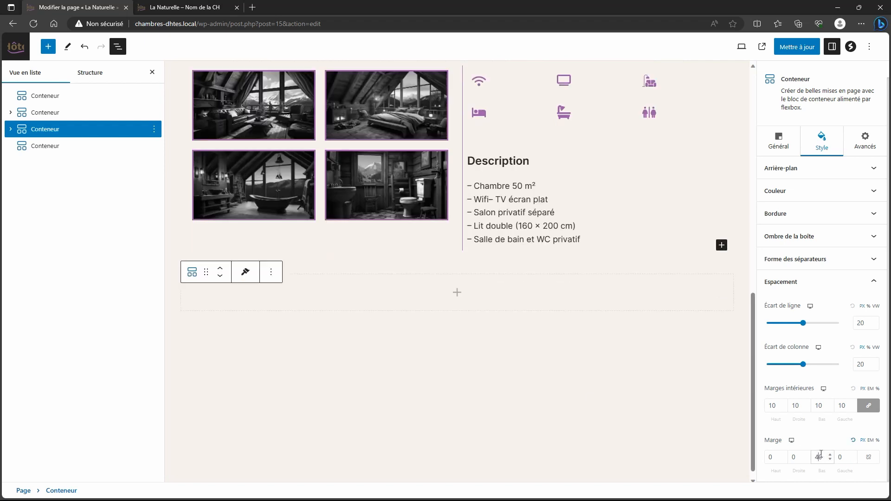
# Step: Insert an En-tête block in the empty container below the gallery and set its heading tag to P
pyautogui.click(46, 147)
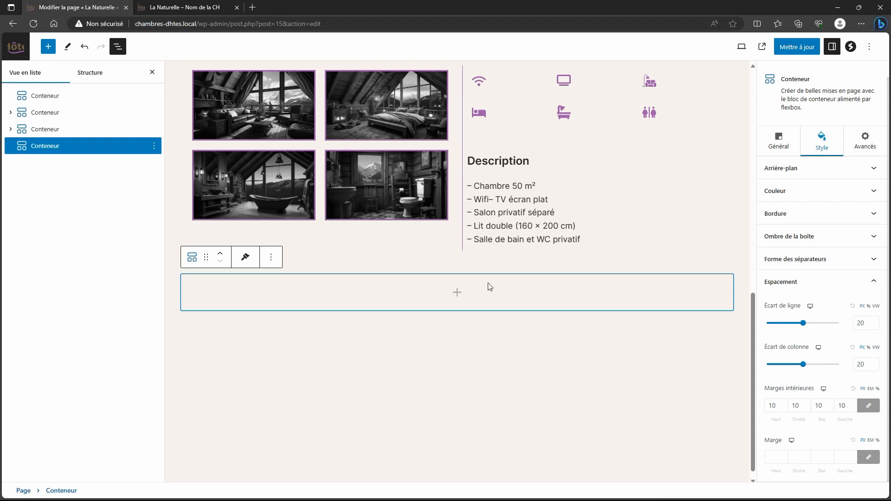
pyautogui.click(459, 293)
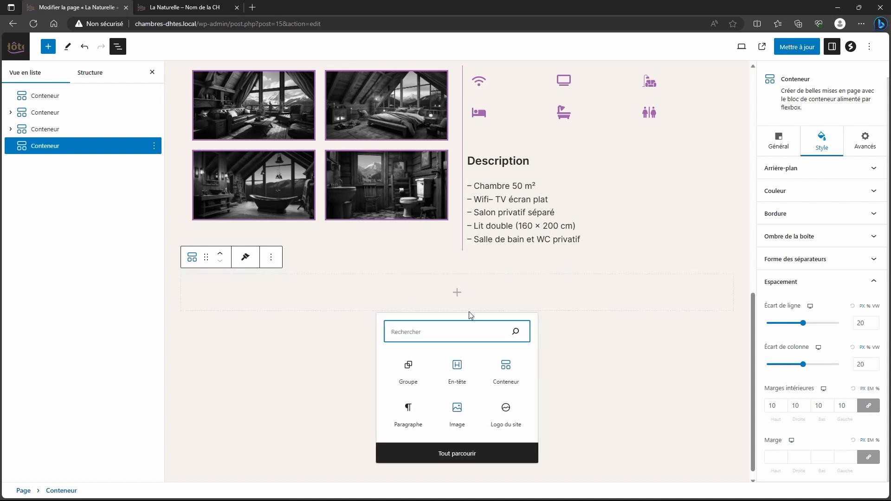
pyautogui.click(458, 369)
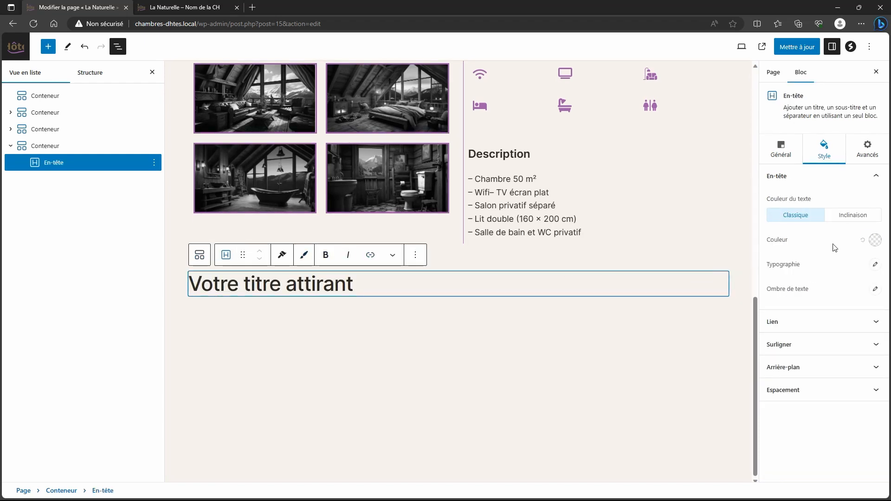
pyautogui.click(783, 154)
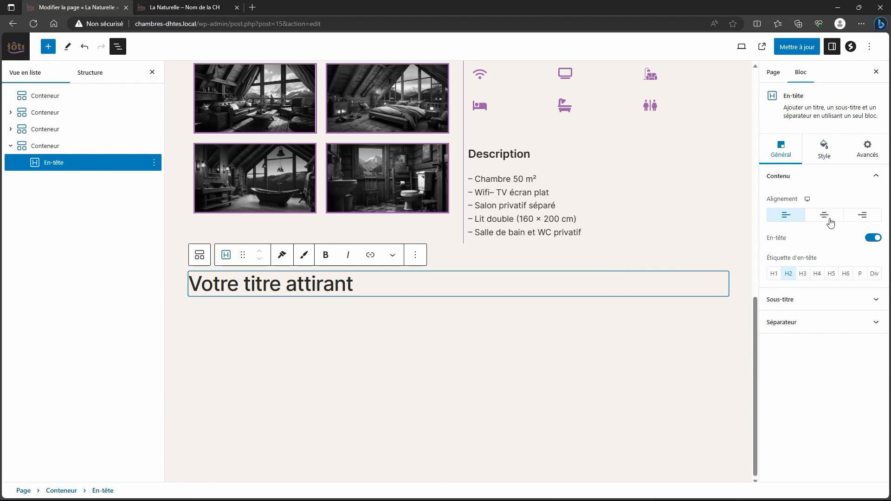
pyautogui.click(860, 274)
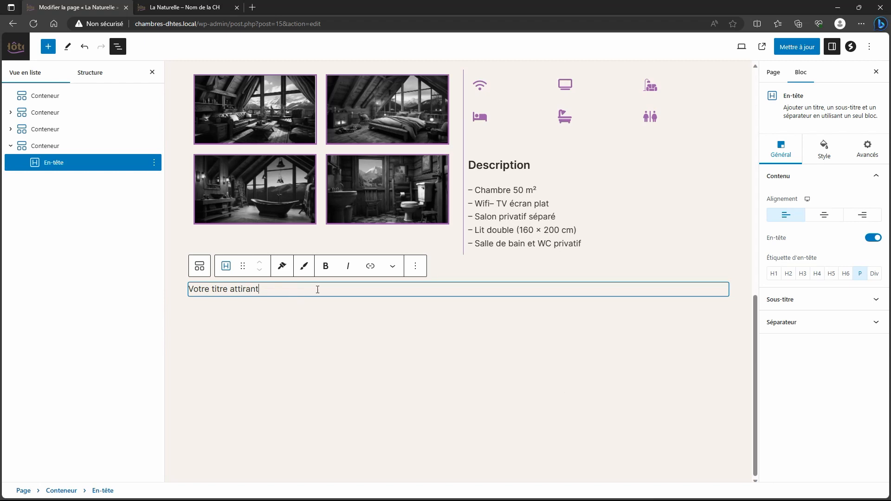
# Step: Replace the placeholder title with the room rates and conditions text, splitting it into a new block after "Tarifs des chambres par nuit petit déjeuner inclus."
pyautogui.tripleClick(370, 285)
pyautogui.write('Tarifs des chambres par nuit petit déjeuner inclus.– 2 personnes : 180 €/nuit– 1 personne : 160 €/nuit– Taxe de séjour : 0,90 € /adulte/nuit----– Horaires du petit déjeuner jusqu’à 10h00.– Lit bébé supplément 10 €– Lit d’appoint en supplément un 3è jeune enfant (+20 €).– Nos amis les animaux ne sont pas acceptés.– Possibilité de paniers pique-nique en supplément (sur commande 24h à l’avance ).– Bouilloire avec thé et infusions proposés en libre service.')
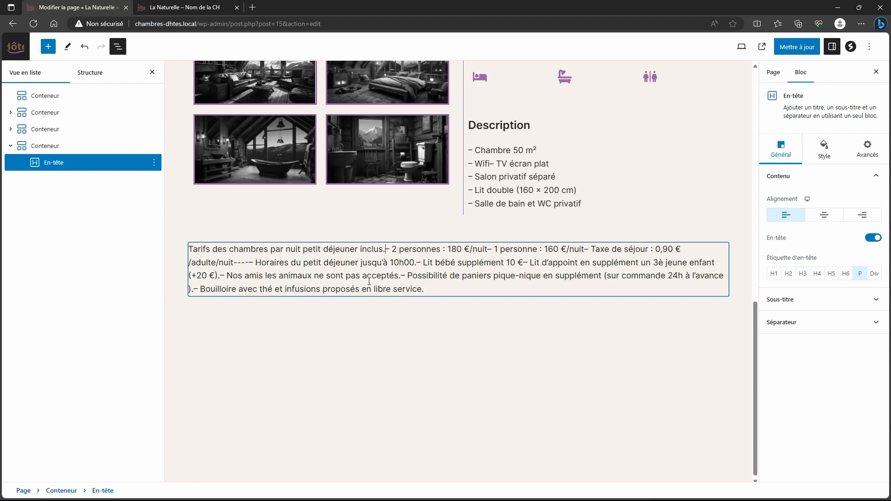
pyautogui.press('Return')
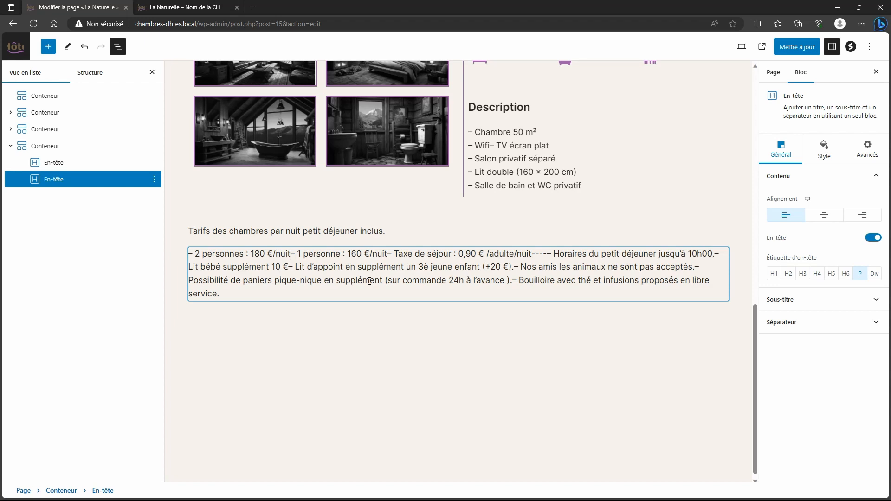
# Step: Add line breaks within the second rates block so "1 personne : 160 €/nuit" and "Taxe de séjour" each start a new line
pyautogui.hotkey('shift', 'Return')
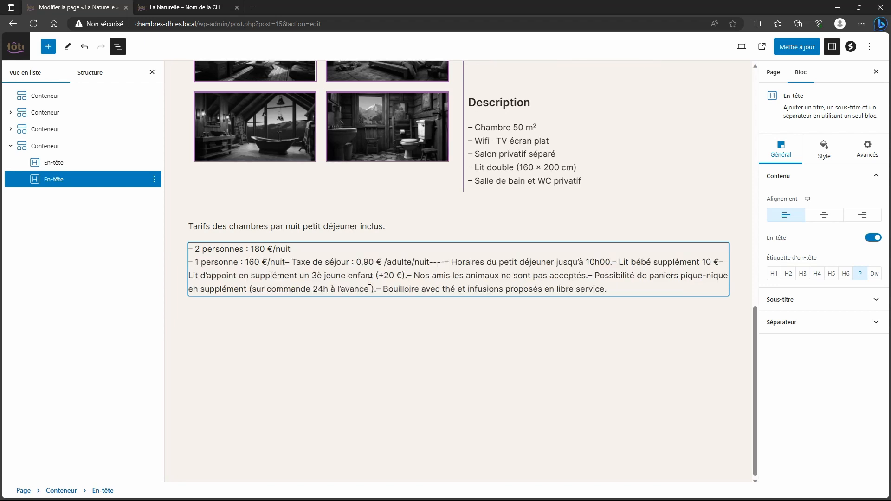
pyautogui.hotkey('shift', 'Return')
pyautogui.press('Right')
pyautogui.press('Right')
pyautogui.press('Right')
pyautogui.press('Right')
pyautogui.press('Right')
pyautogui.press('Right')
pyautogui.press('Right')
pyautogui.press('Right')
pyautogui.press('Right')
pyautogui.press('Right')
pyautogui.press('Right')
pyautogui.press('Right')
pyautogui.press('Right')
pyautogui.press('Right')
pyautogui.press('Right')
pyautogui.press('Right')
pyautogui.press('Right')
pyautogui.press('Right')
pyautogui.press('Right')
pyautogui.press('Right')
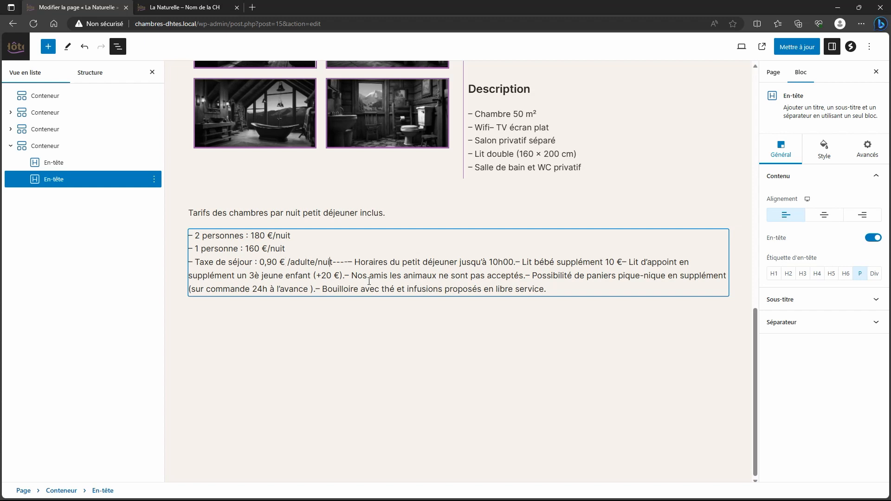
# Step: Split the text after "Taxe de séjour : 0,90 € /adulte/nuit" into its own block and replace its leading dashes with a single dash before "Horaires"
pyautogui.press('Return')
pyautogui.press('Delete')
pyautogui.press('Delete')
pyautogui.press('Delete')
pyautogui.press('Delete')
pyautogui.press('Delete')
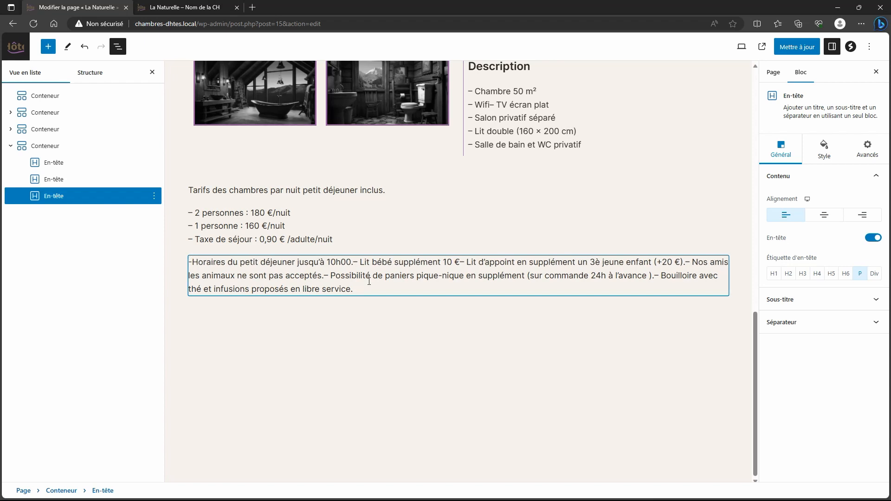
pyautogui.write('-')
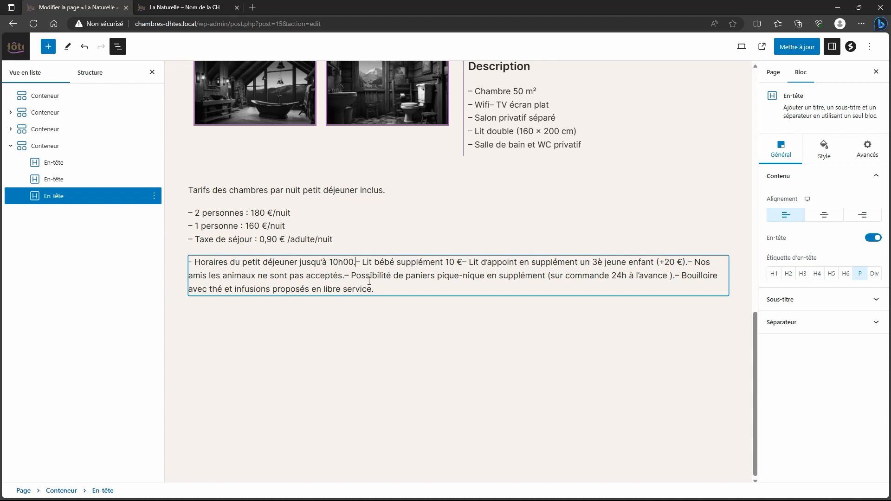
# Step: Break the conditions block into one line per item, from "Horaires du petit déjeuner jusqu'à 10h00." to "Bouilloire avec thé et infusions proposés en libre service."
pyautogui.hotkey('shift', 'Return')
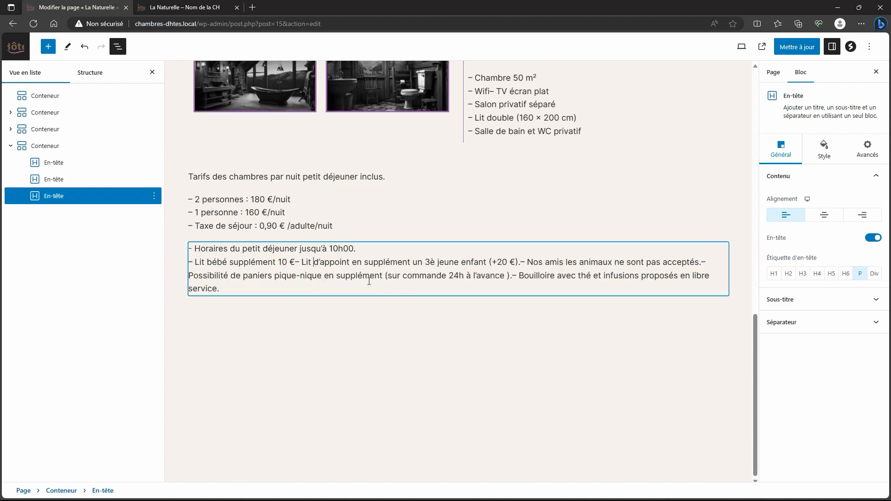
pyautogui.hotkey('shift', 'Return')
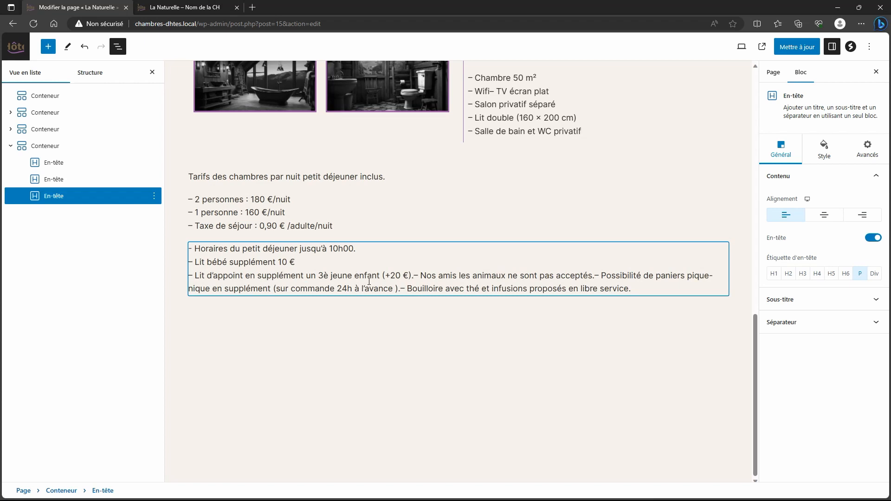
pyautogui.hotkey('shift', 'Return')
pyautogui.press('Down')
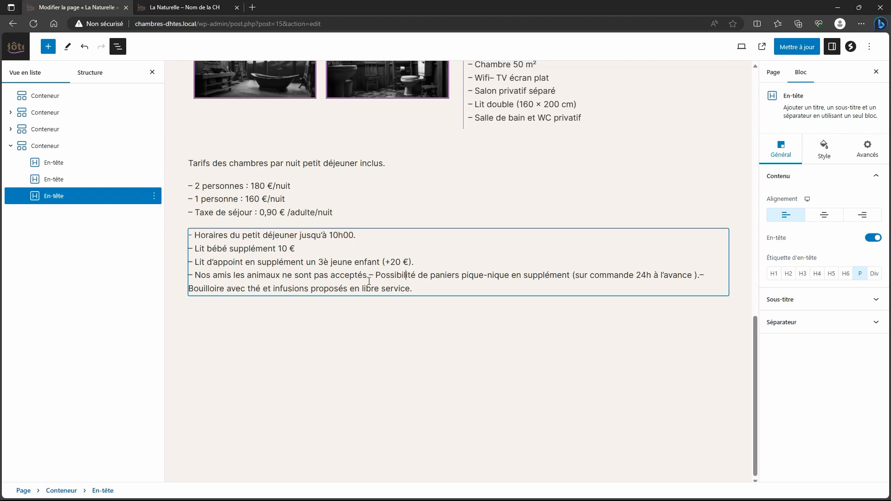
pyautogui.hotkey('shift', 'Return')
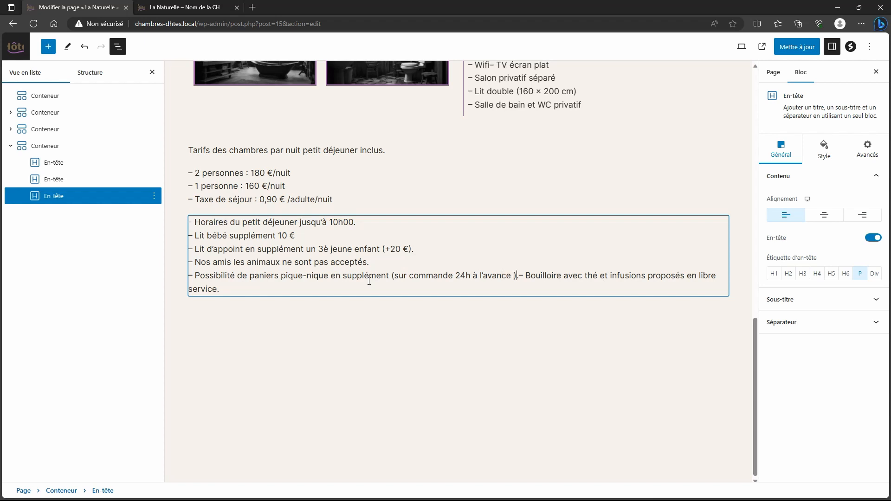
pyautogui.hotkey('shift', 'Return')
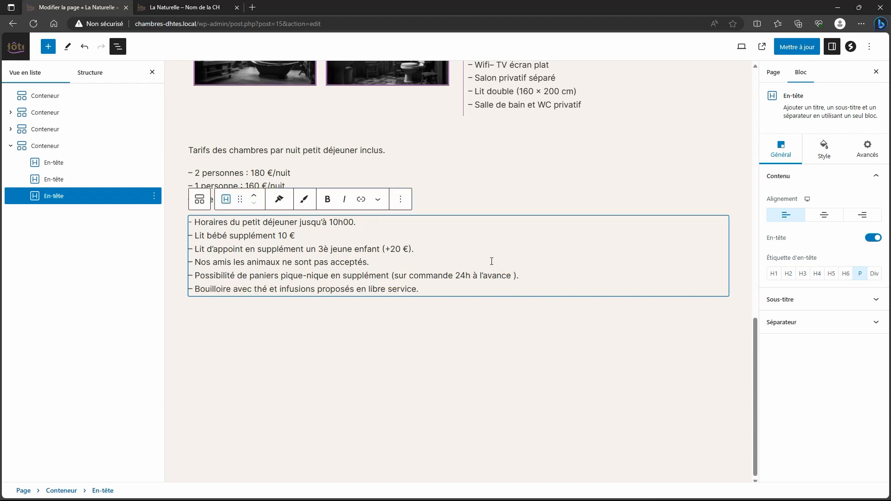
# Step: Set the rates container's content box width to 600 px and check the updated page on the site
pyautogui.click(28, 147)
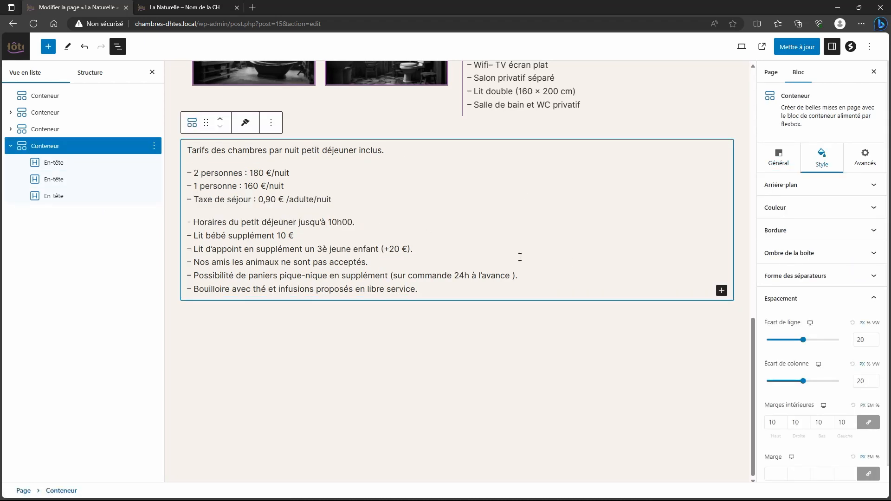
pyautogui.click(776, 161)
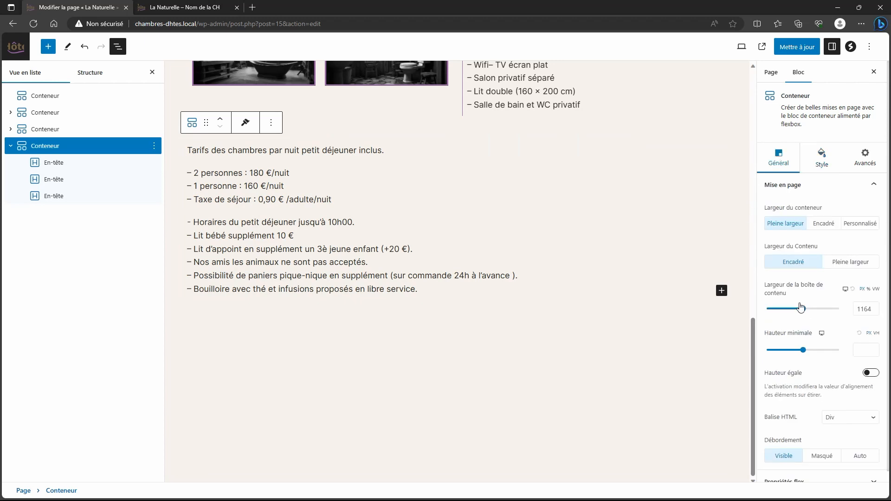
pyautogui.moveTo(803, 313); pyautogui.dragTo(800, 314)
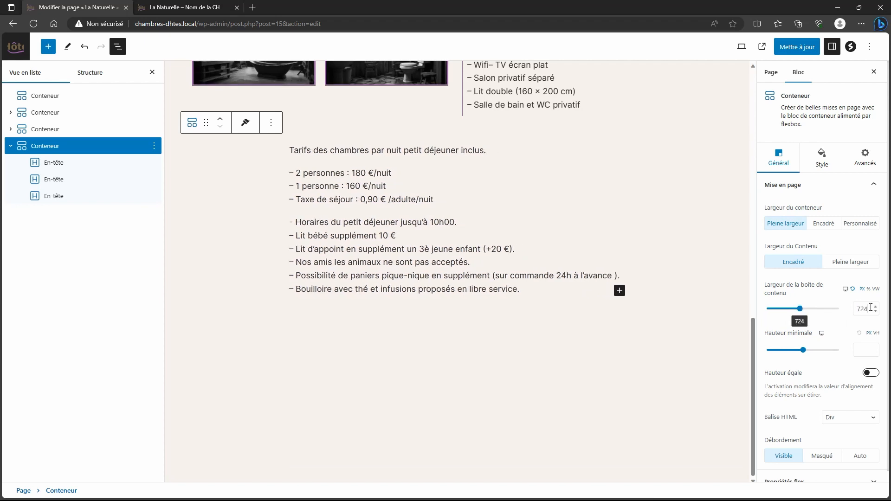
pyautogui.doubleClick(858, 309)
pyautogui.write('600')
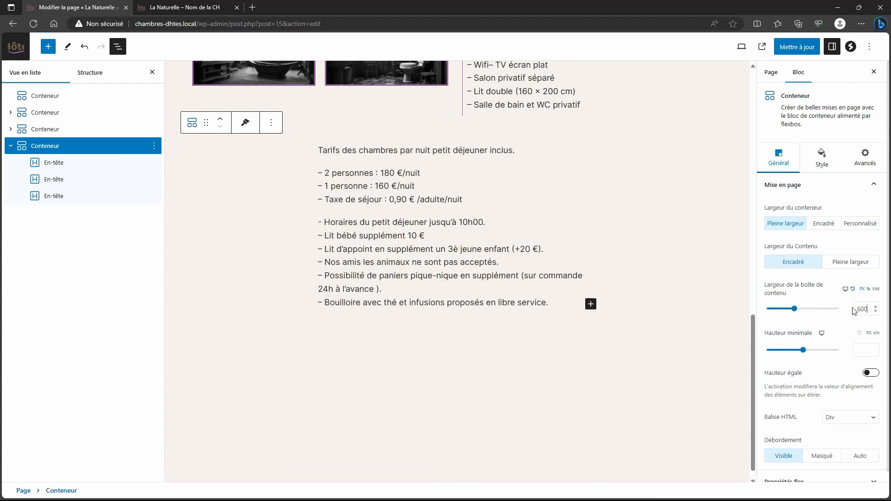
pyautogui.click(793, 48)
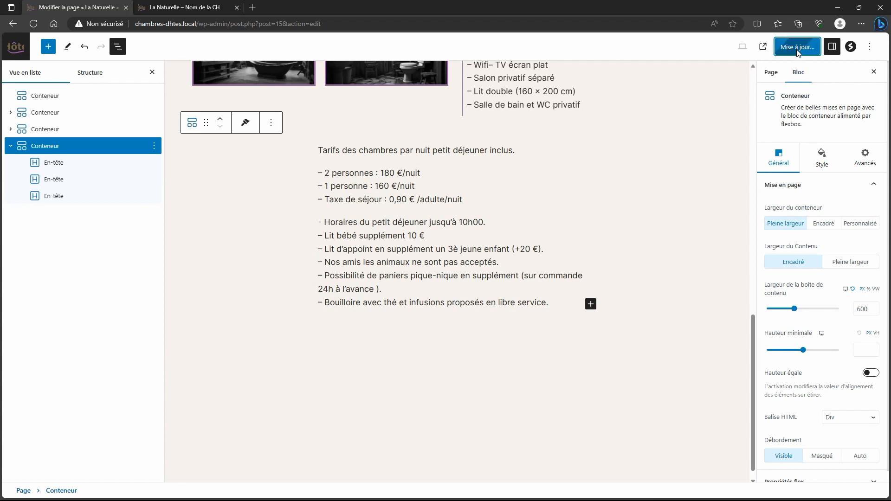
pyautogui.click(205, 9)
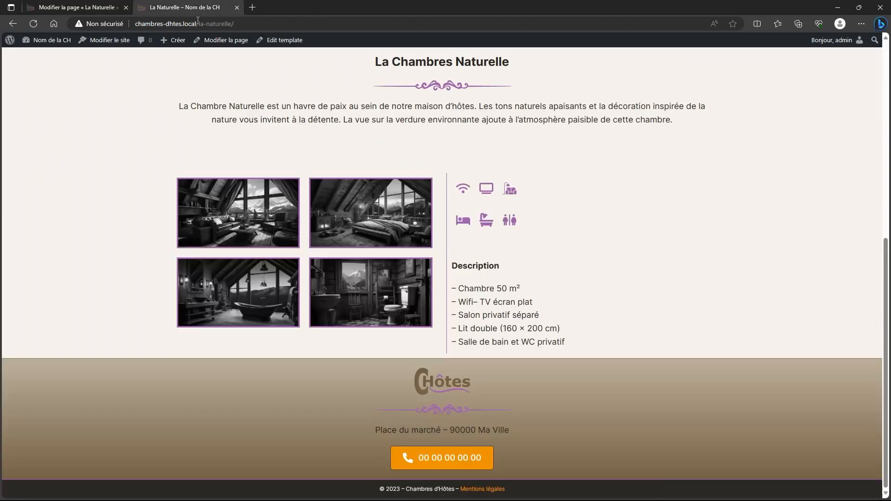
pyautogui.click(33, 24)
pyautogui.scroll(-4, 400, 182)
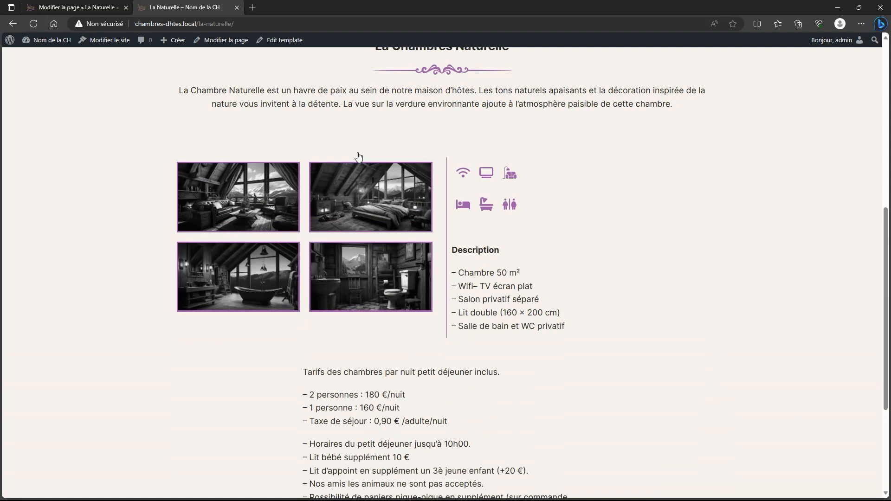
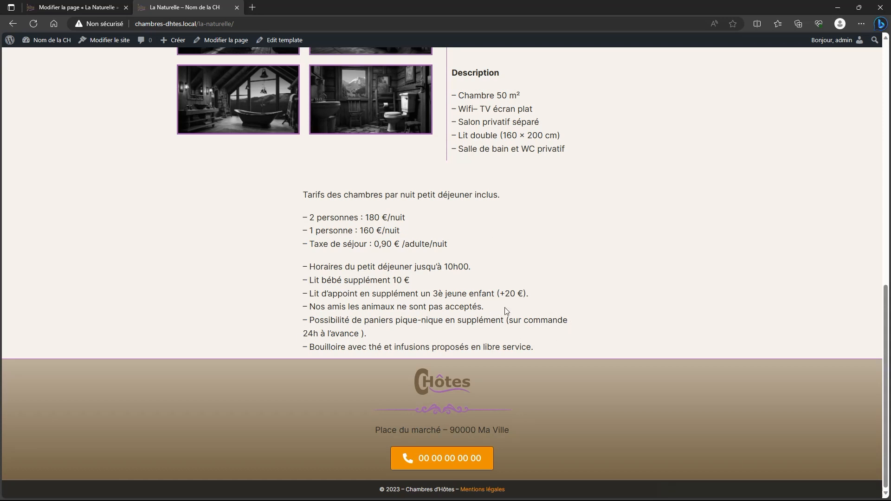
# Step: Back in the page editor, set the rates container's content box width to 650 px and check the updated page on the site
pyautogui.click(84, 6)
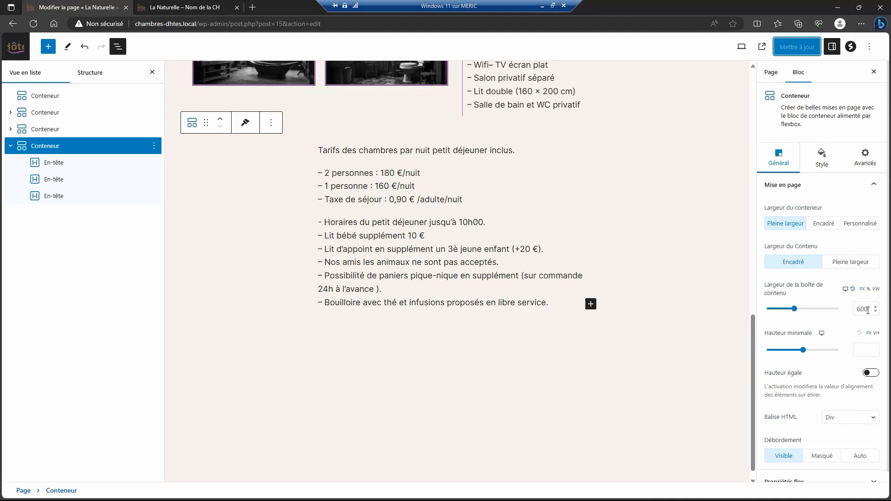
pyautogui.press('BackSpace')
pyautogui.press('BackSpace')
pyautogui.write('50')
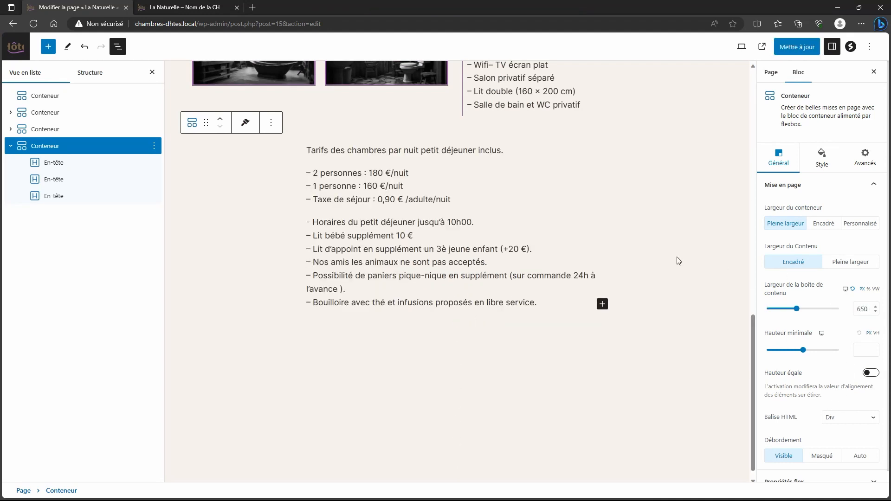
pyautogui.click(797, 47)
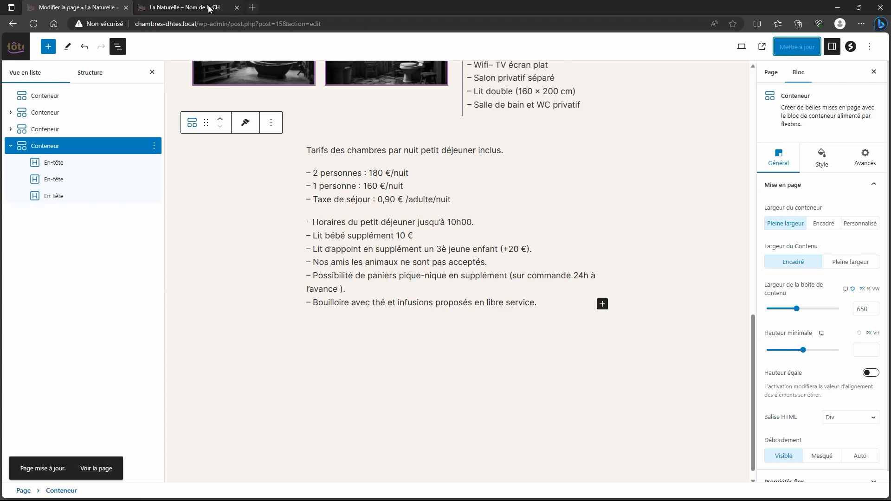
pyautogui.click(210, 9)
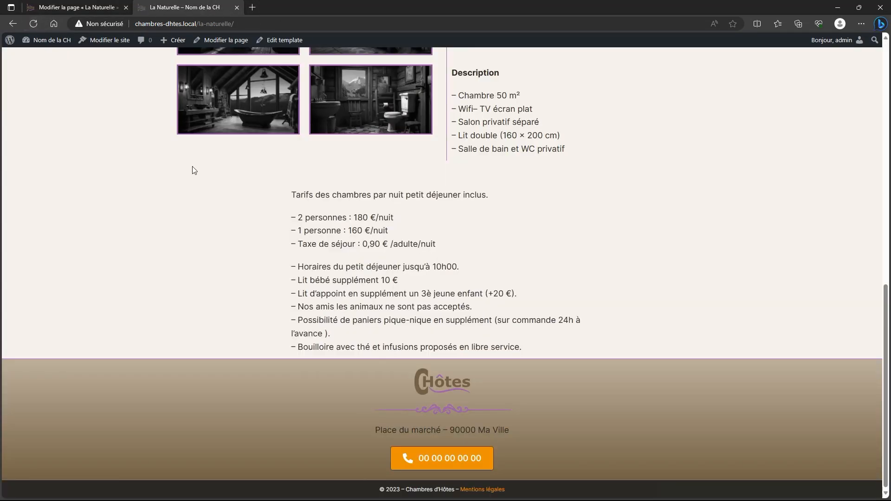
# Step: Back in the page editor, widen the rates container's content box to 700 px and check the updated page on the site
pyautogui.click(72, 8)
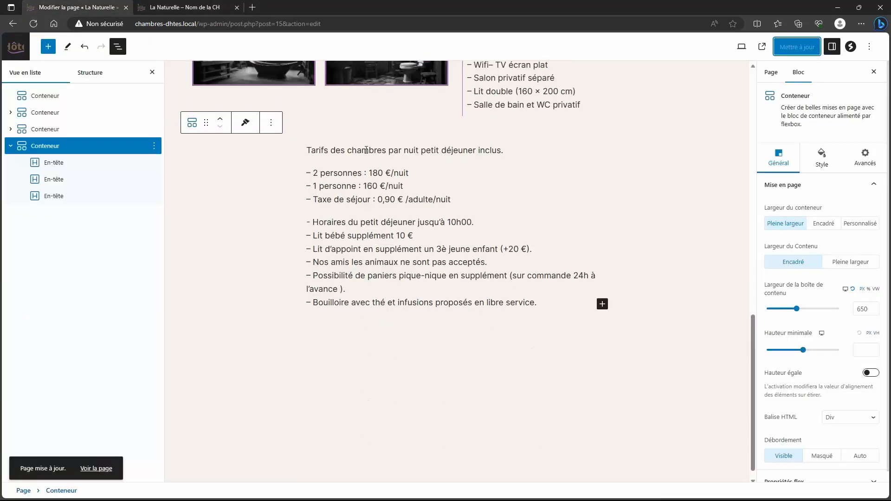
pyautogui.doubleClick(870, 309)
pyautogui.write('700')
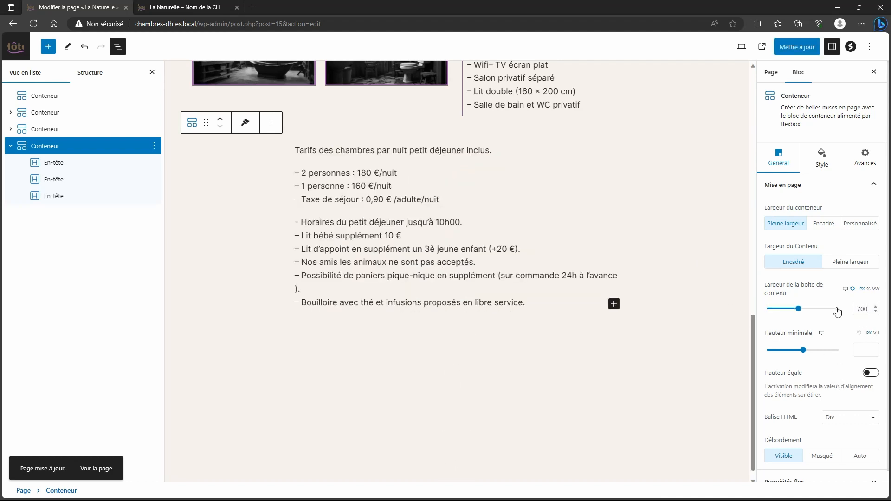
pyautogui.click(797, 47)
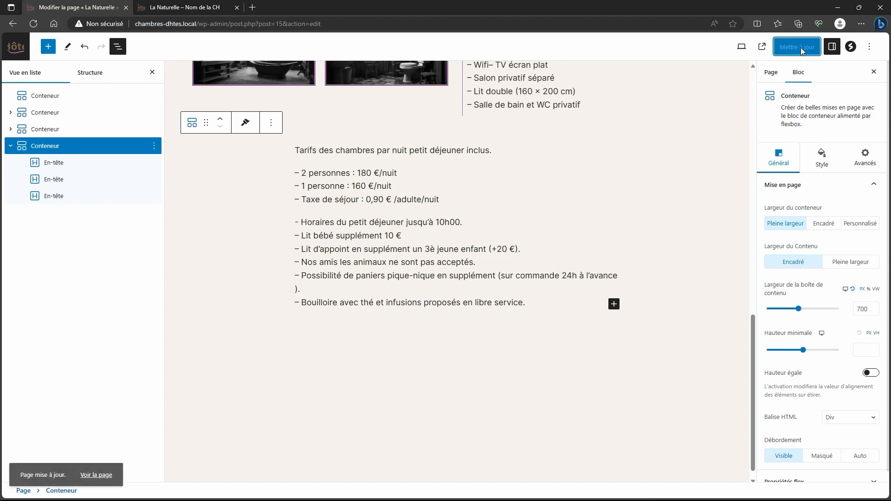
pyautogui.click(179, 8)
pyautogui.click(33, 24)
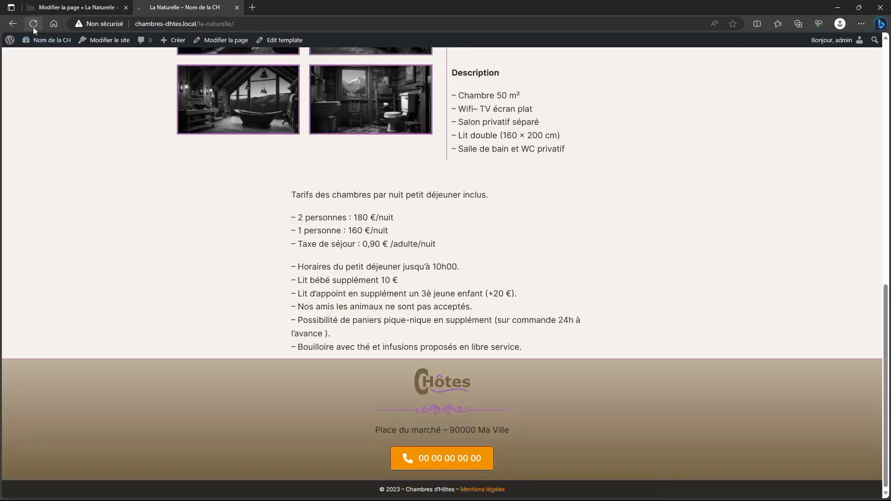
# Step: Back in the page editor, set the rates container's content box width to 720 px and check the updated page on the site
pyautogui.click(47, 8)
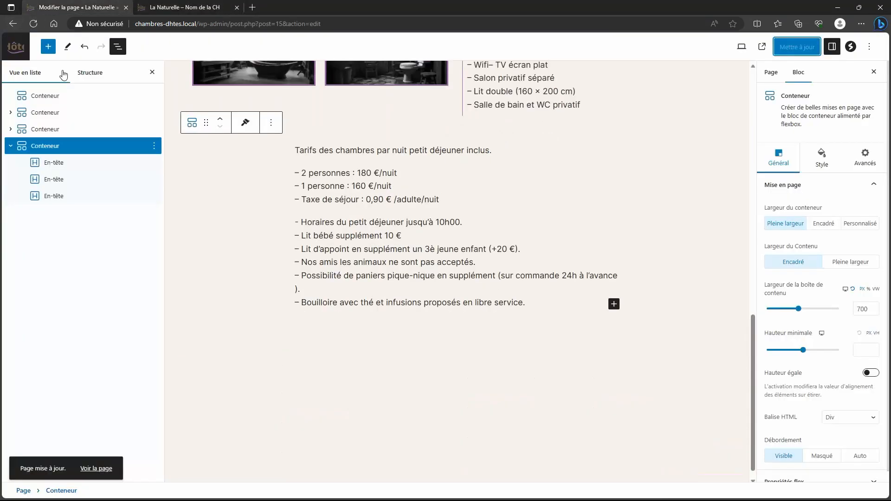
pyautogui.doubleClick(865, 310)
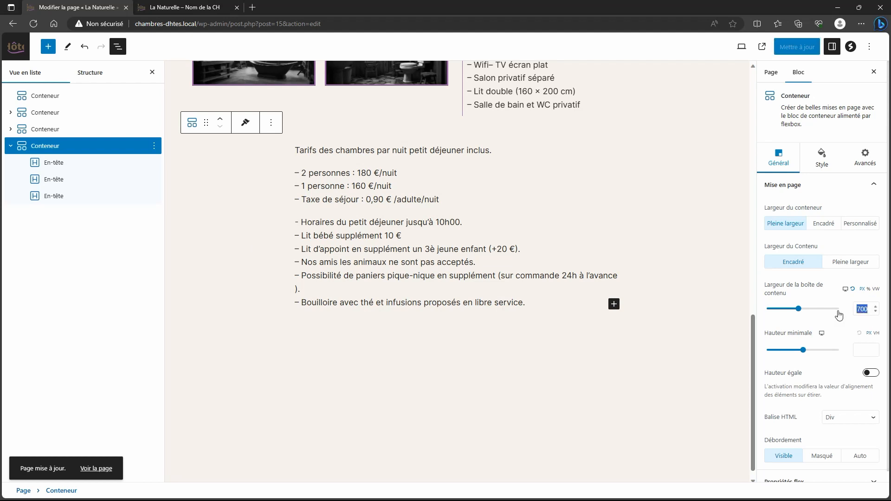
pyautogui.write('720')
pyautogui.click(798, 46)
pyautogui.click(184, 9)
pyautogui.click(33, 23)
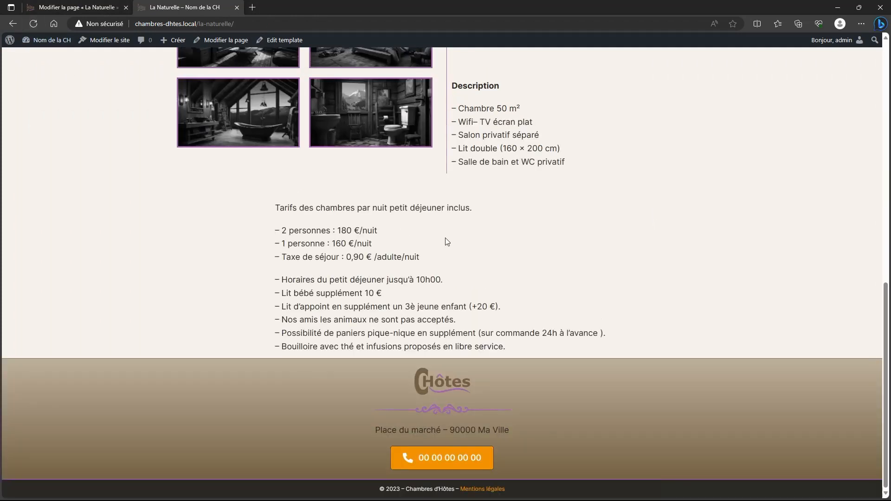
# Step: Back in the page editor, insert an image block after the rates container with the purple ornamental divider from the media library
pyautogui.click(74, 8)
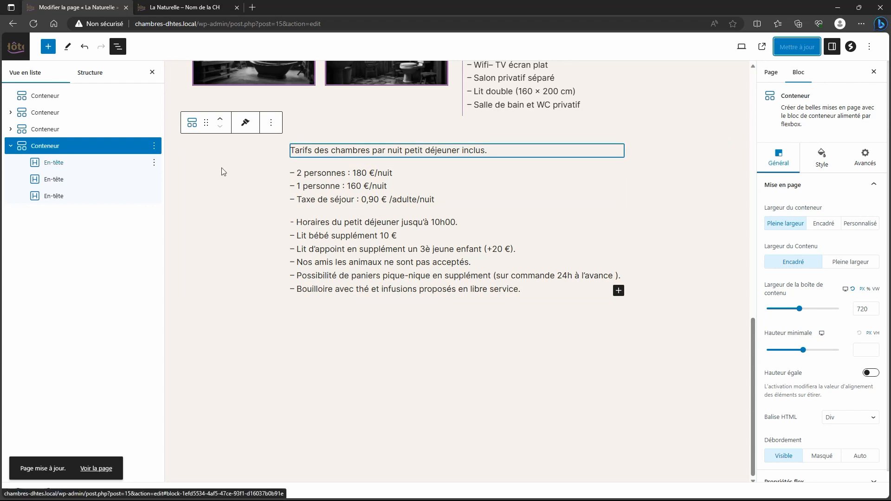
pyautogui.click(154, 147)
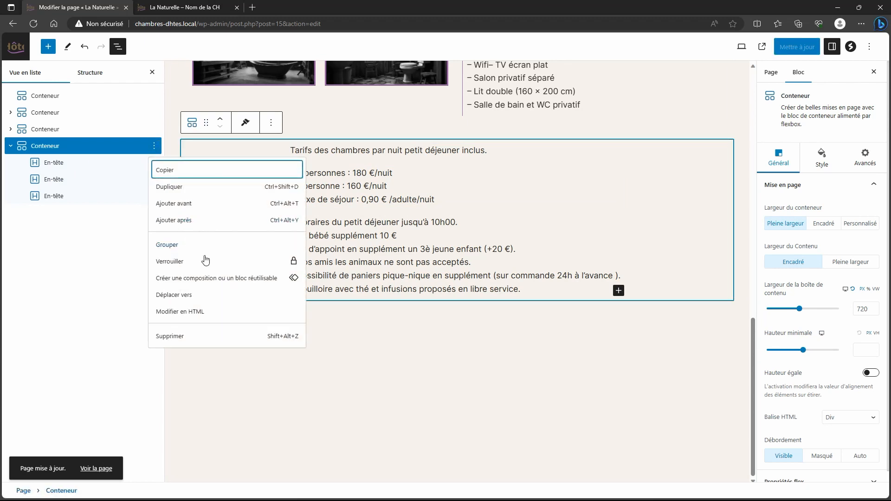
pyautogui.click(188, 221)
pyautogui.write('/ima')
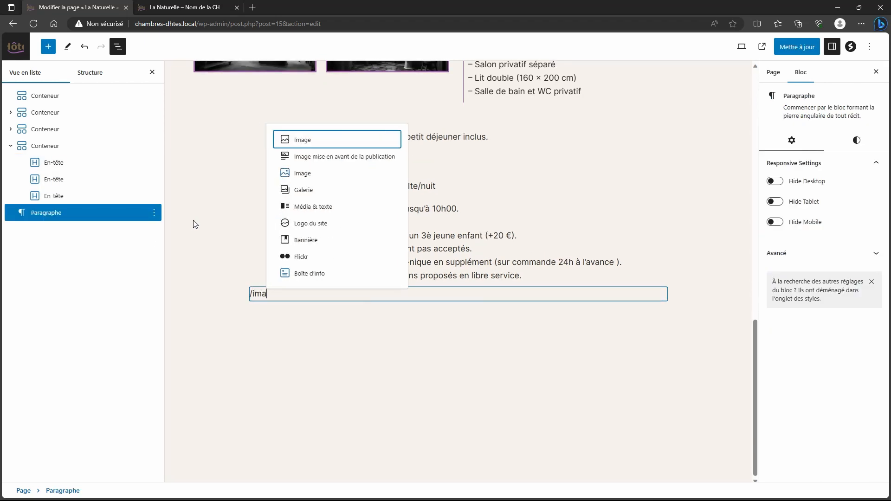
pyautogui.click(305, 175)
pyautogui.scroll(-1, 409, 311)
pyautogui.click(438, 303)
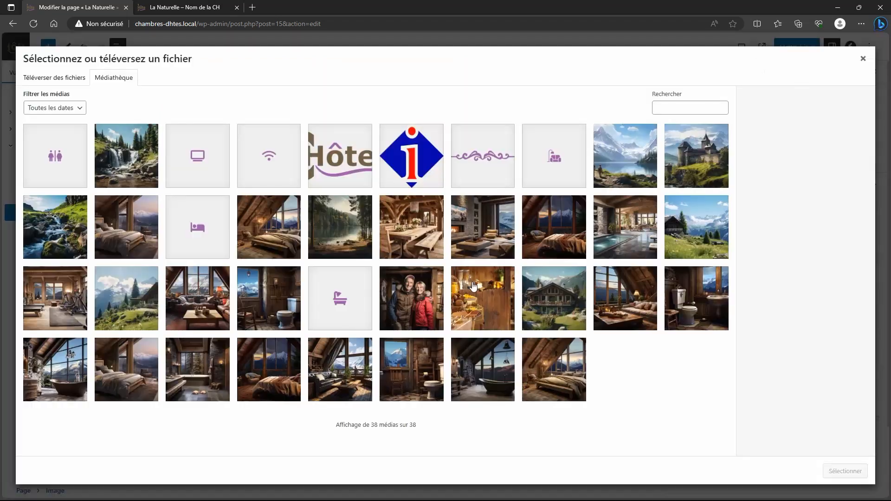
pyautogui.click(483, 175)
pyautogui.click(828, 470)
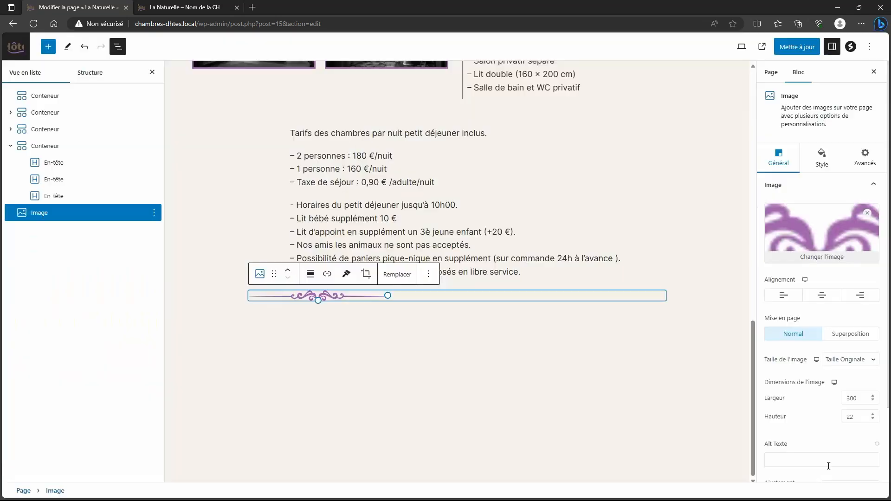
# Step: Center the ornamental divider image and move it into the rates container as its first block
pyautogui.click(311, 275)
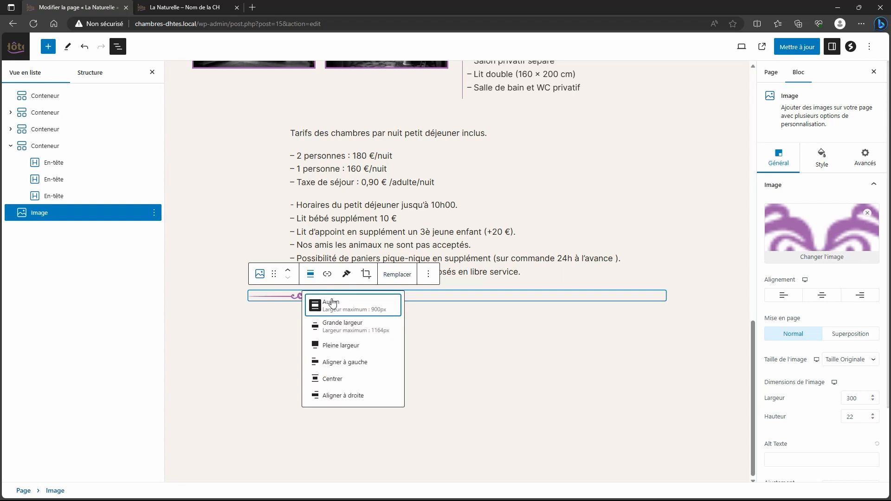
pyautogui.click(332, 380)
pyautogui.moveTo(23, 217); pyautogui.dragTo(53, 153)
pyautogui.scroll(3, 455, 313)
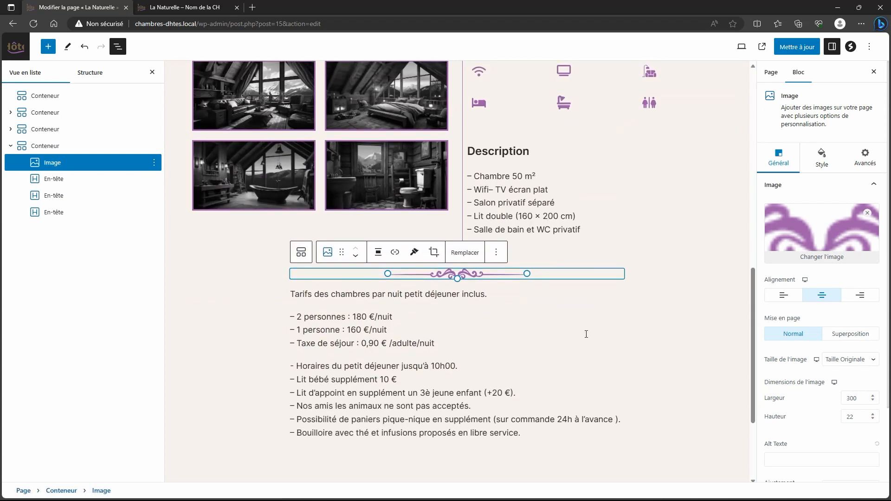
# Step: Update the page and check the divider above the rates on the refreshed site page
pyautogui.click(797, 48)
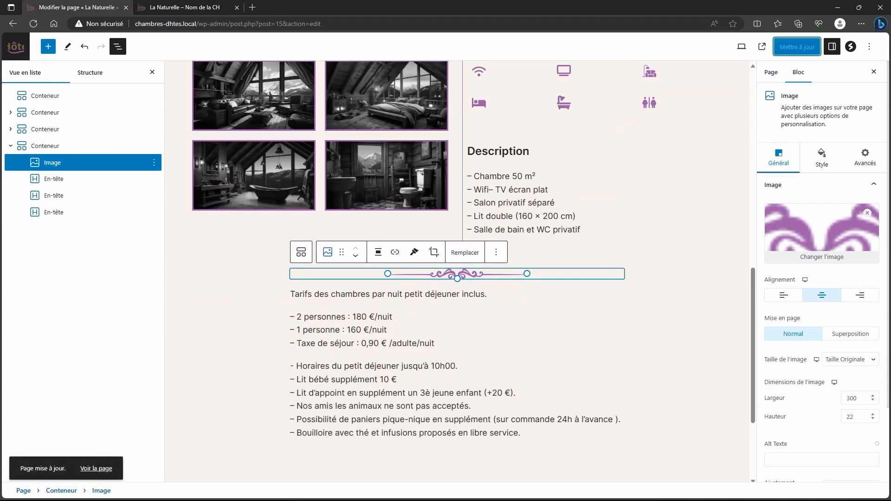
pyautogui.scroll(-3, 418, 139)
pyautogui.click(205, 8)
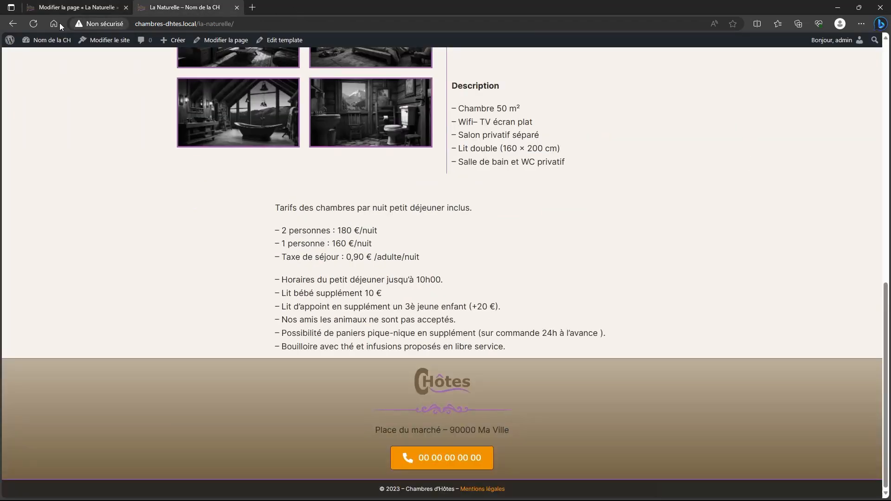
pyautogui.click(34, 24)
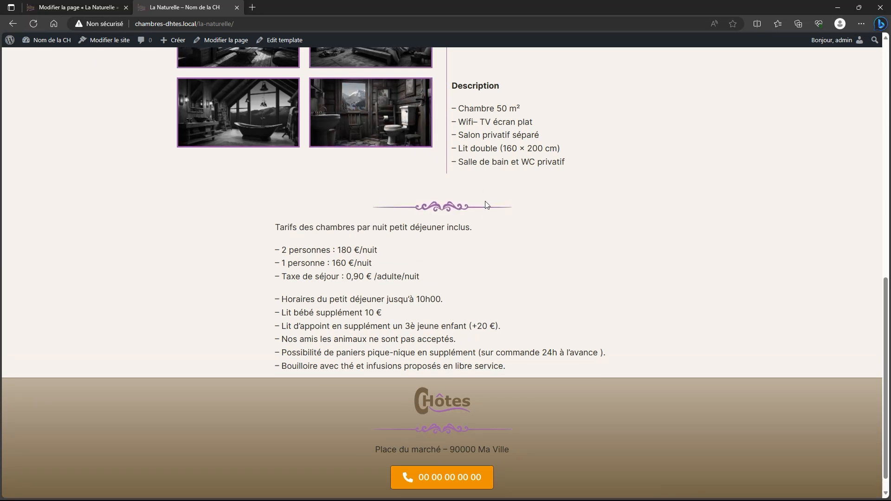
pyautogui.scroll(-2, 490, 237)
pyautogui.scroll(5, 490, 253)
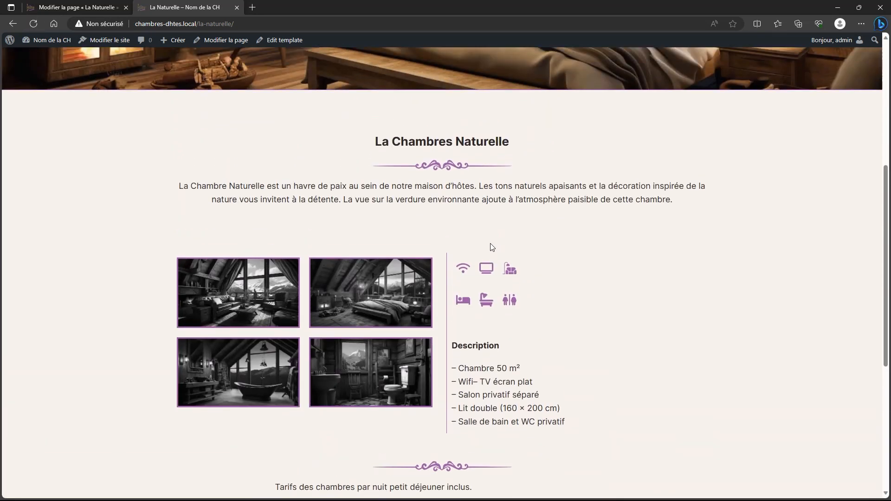
pyautogui.scroll(-3, 496, 249)
# Step: Back in the page editor, unlink the rates container's margins and set its bottom margin to 80 px
pyautogui.click(116, 9)
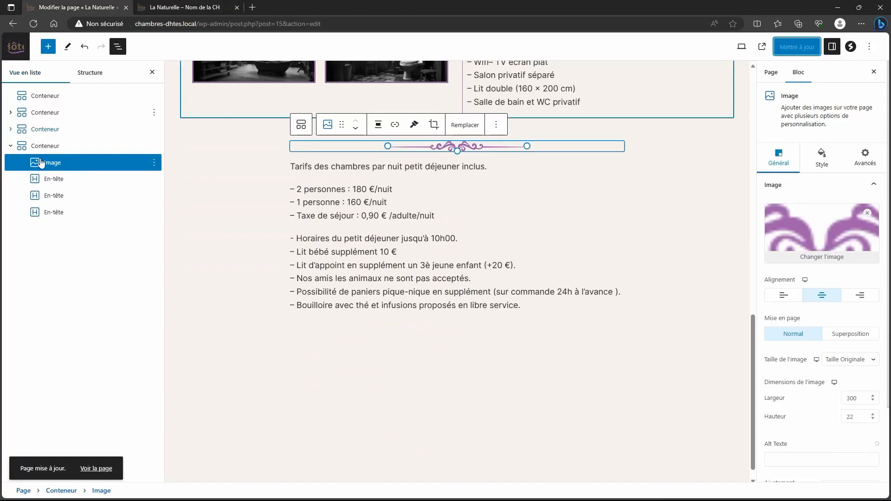
pyautogui.click(32, 147)
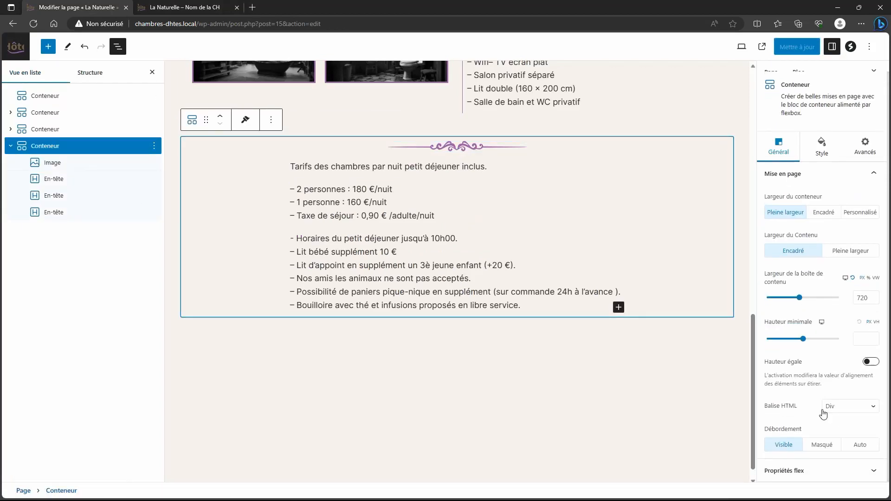
pyautogui.click(821, 149)
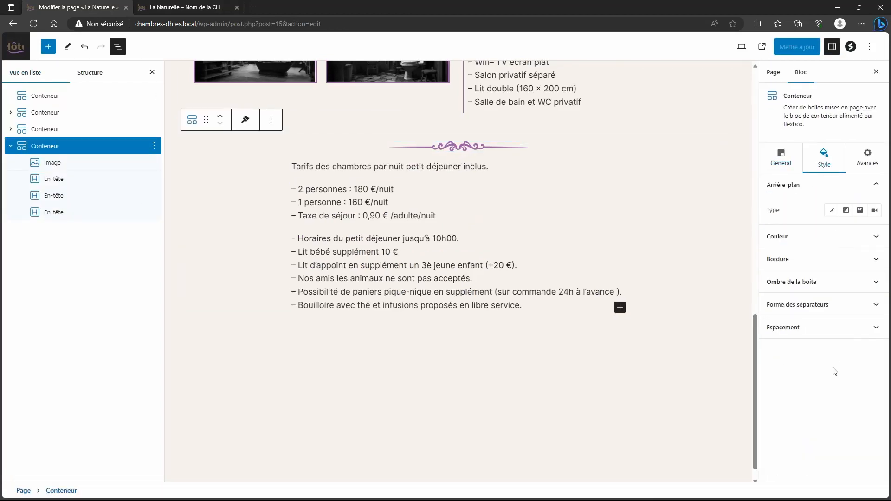
pyautogui.click(837, 328)
pyautogui.click(869, 457)
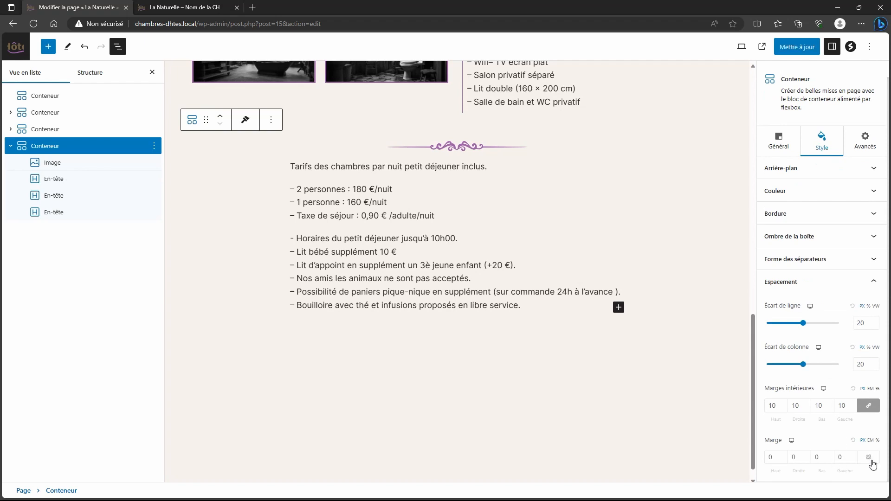
pyautogui.write('8')
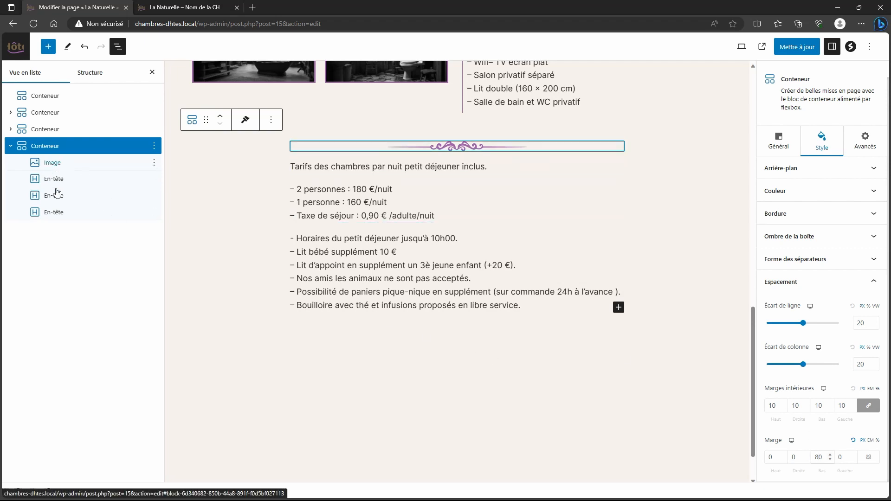
# Step: Insert a Boutons block after the last heading block of the rates container, below the conditions list
pyautogui.click(93, 213)
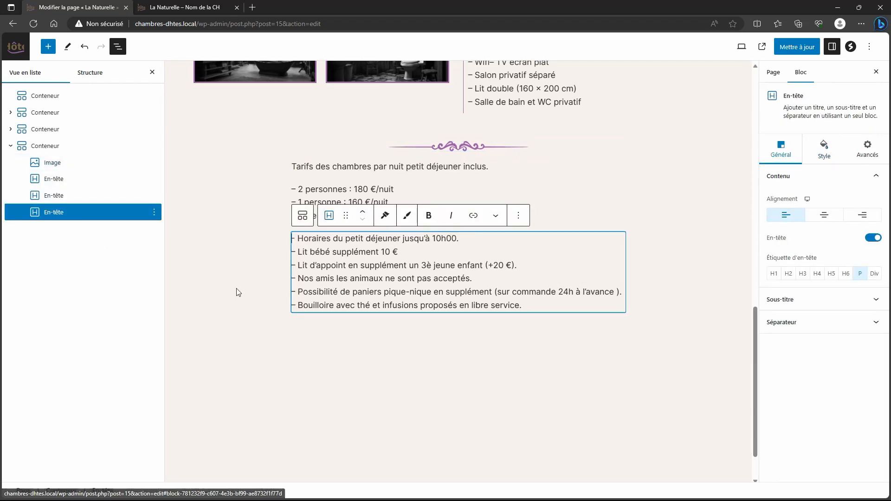
pyautogui.click(518, 224)
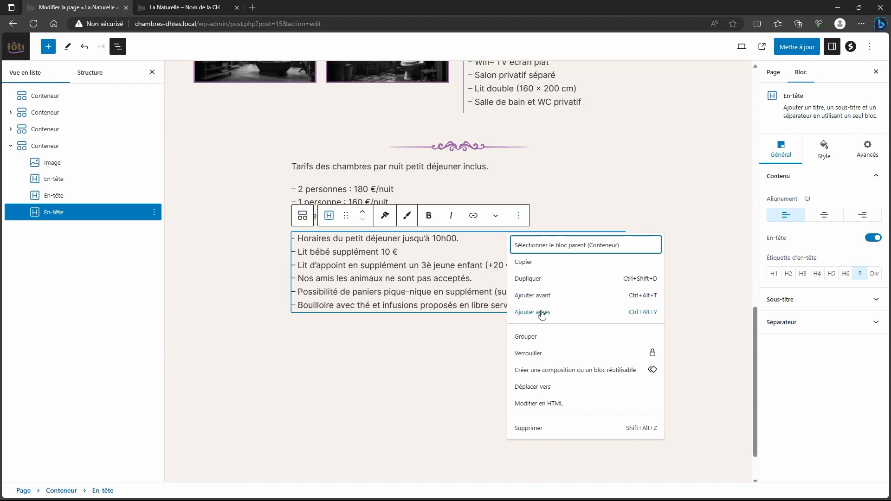
pyautogui.click(542, 314)
pyautogui.write('/bo')
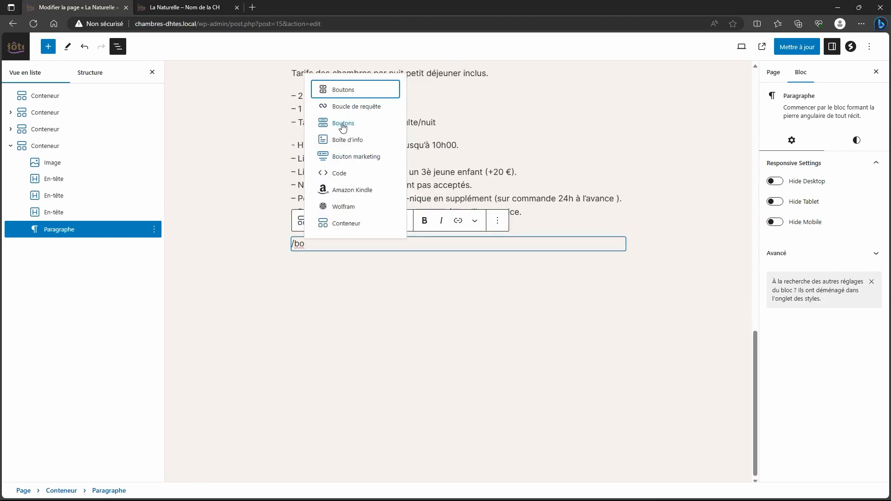
pyautogui.click(342, 126)
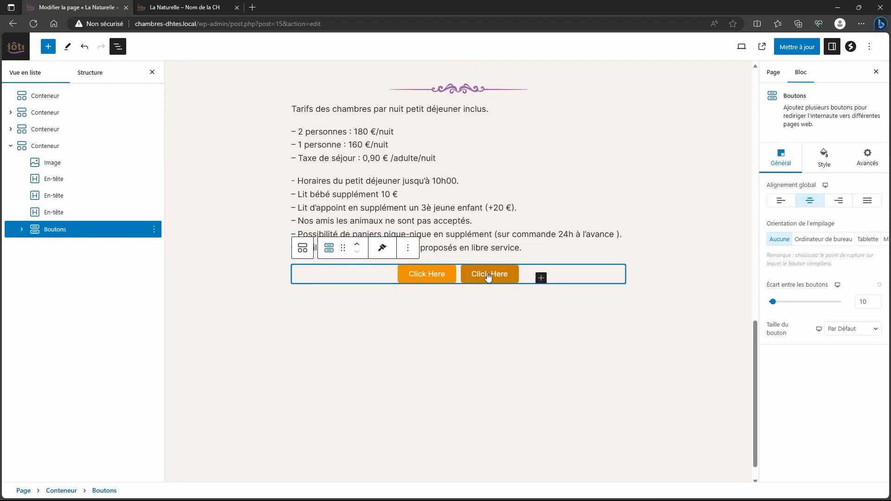
# Step: Delete the second button from the new Boutons block so that only one button is left
pyautogui.click(494, 275)
pyautogui.click(578, 248)
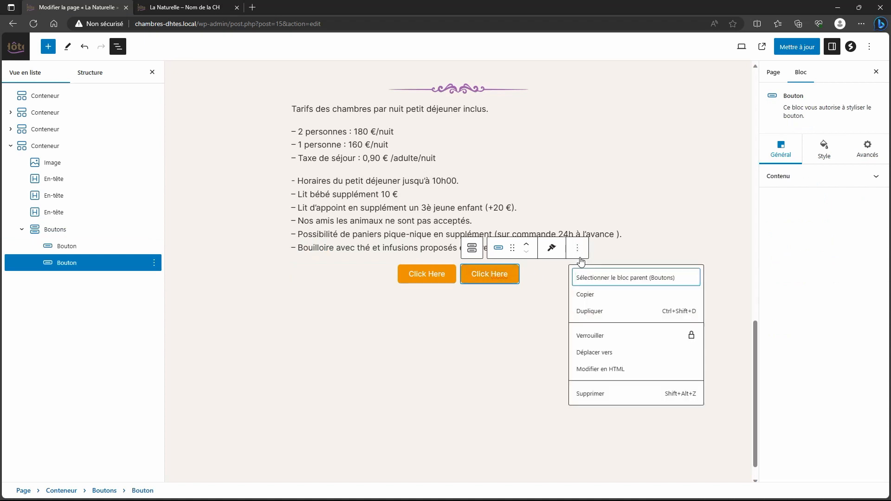
pyautogui.click(599, 393)
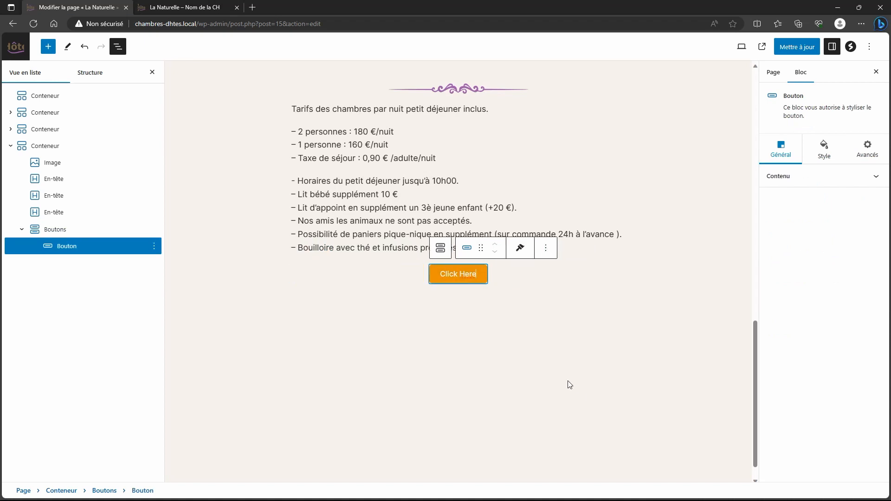
pyautogui.click(55, 229)
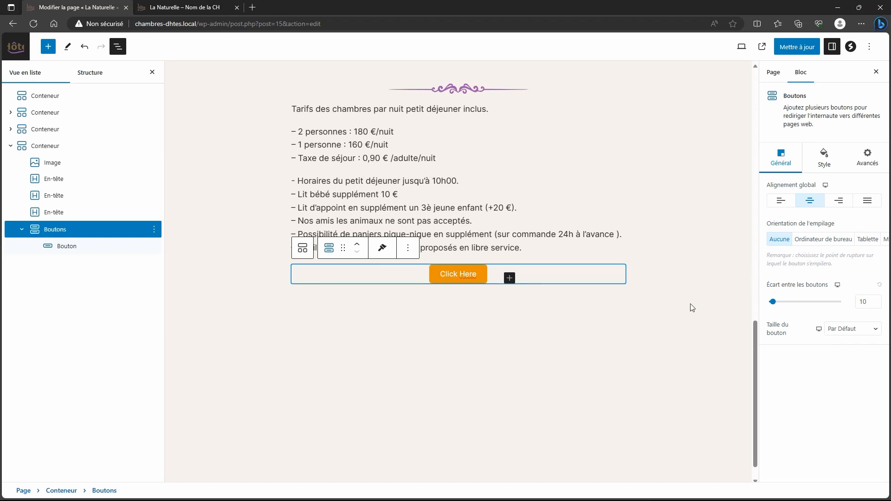
# Step: Link the remaining button to the phone number with a tel: address and change its label to "Réserver"
pyautogui.click(70, 246)
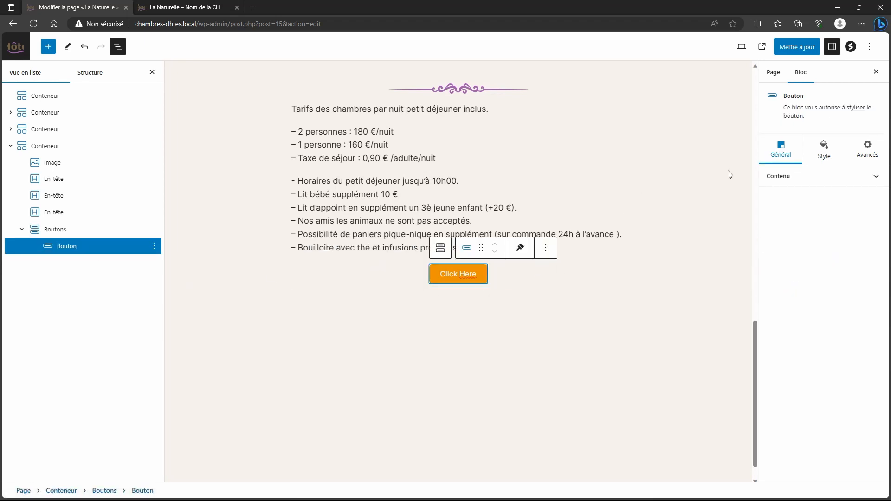
pyautogui.click(779, 177)
pyautogui.click(771, 255)
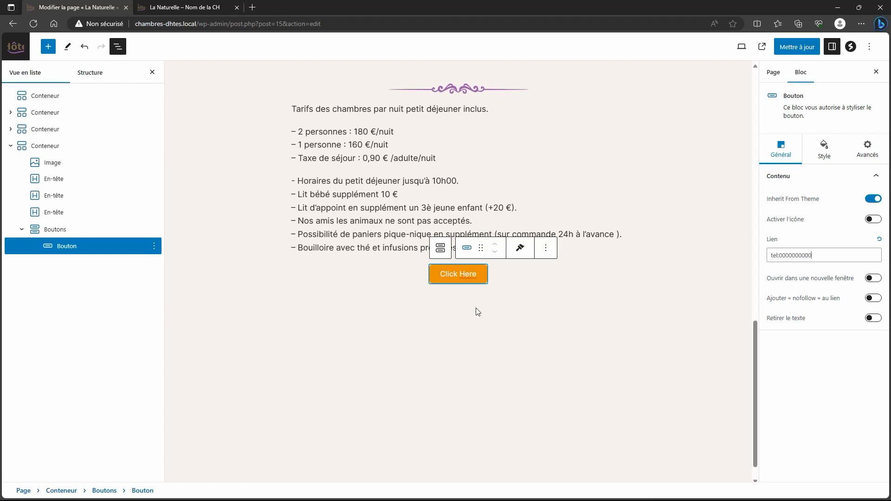
pyautogui.click(461, 276)
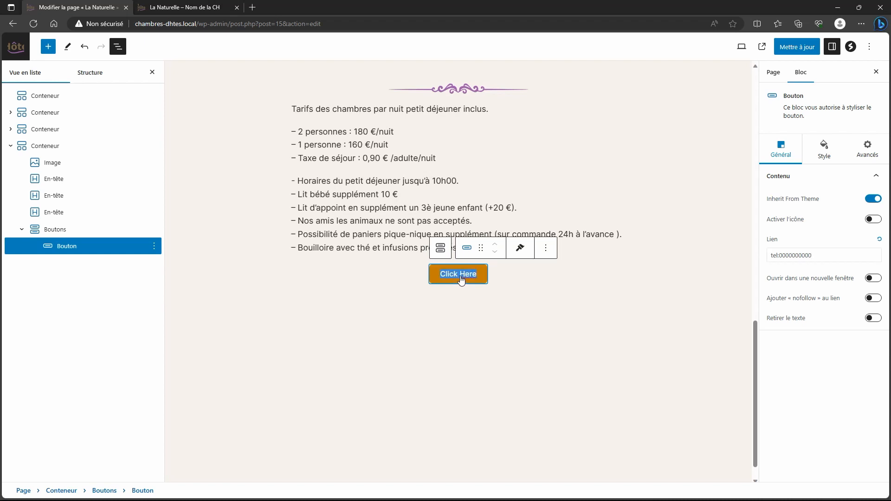
pyautogui.write('Réserv')
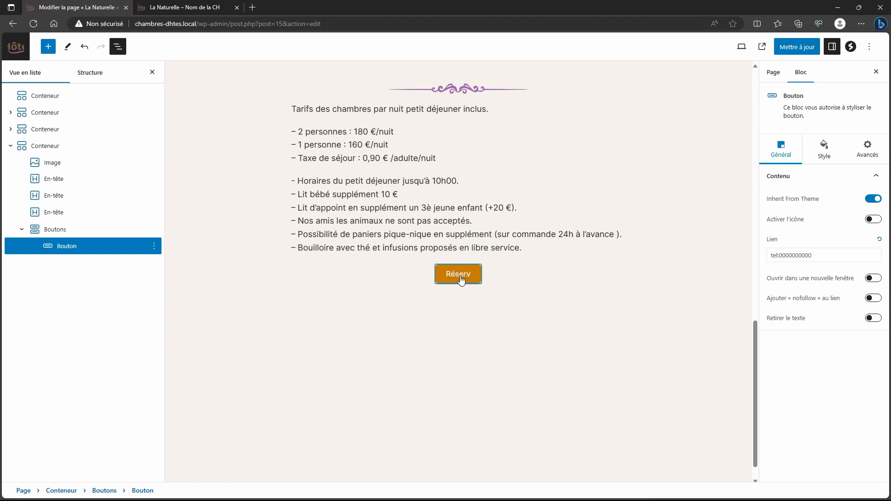
pyautogui.write('er')
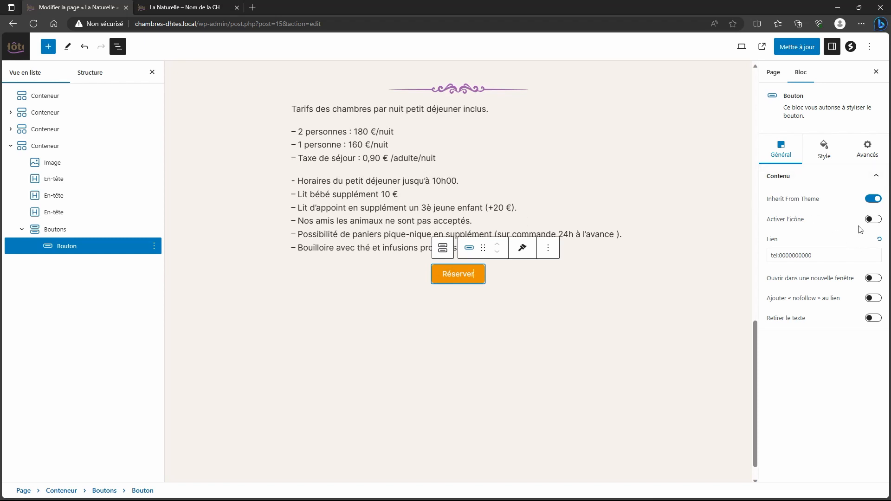
# Step: Enable the Réserver button's icon, choose the Téléphone icon from the library and place it before the text
pyautogui.click(874, 219)
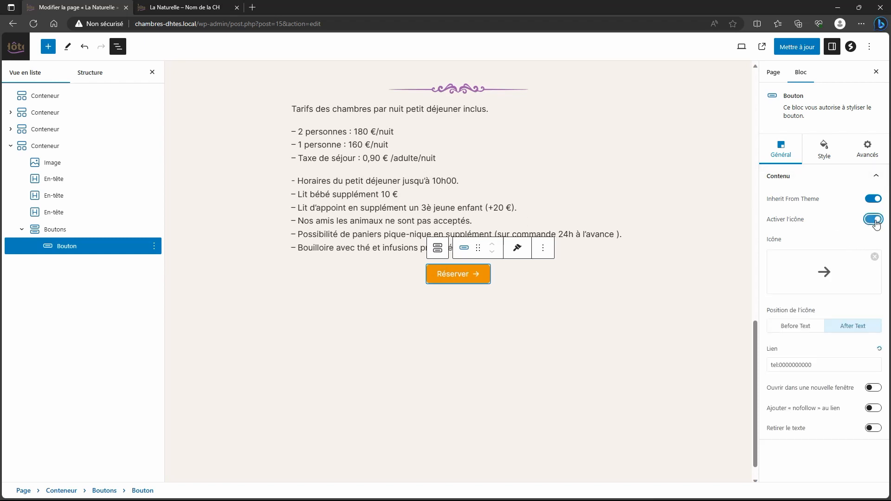
pyautogui.click(829, 273)
pyautogui.write('phon')
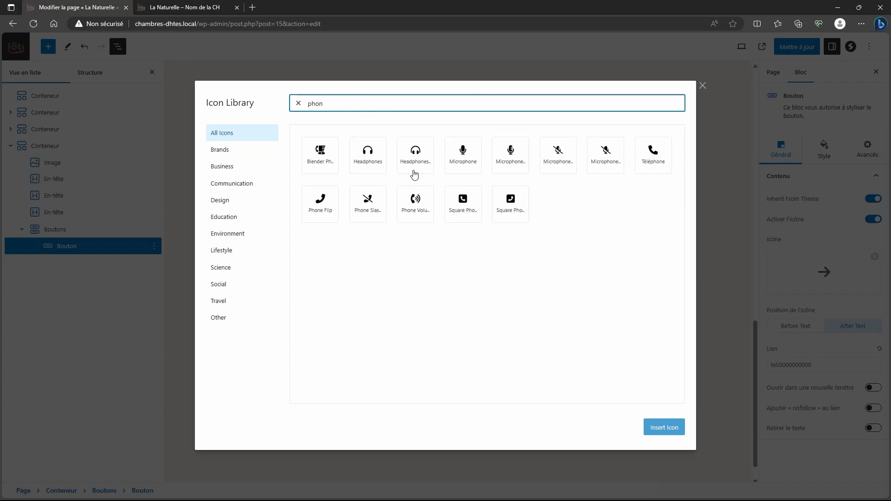
pyautogui.click(650, 164)
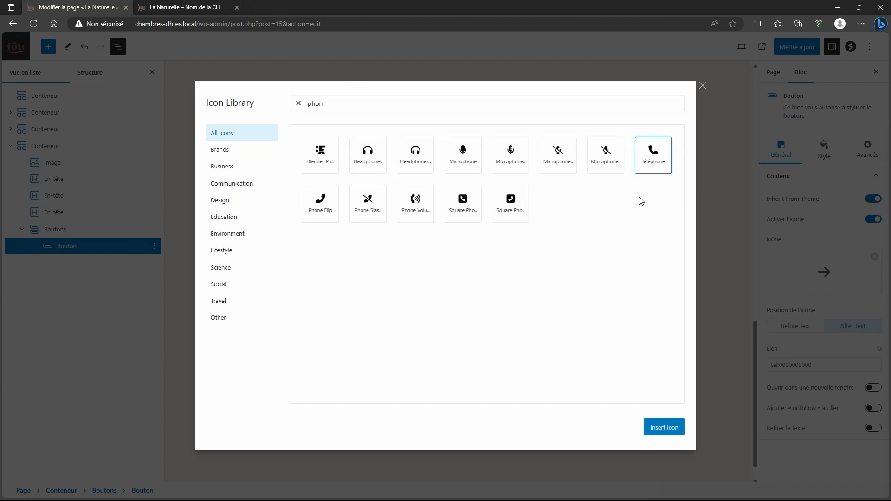
pyautogui.click(659, 431)
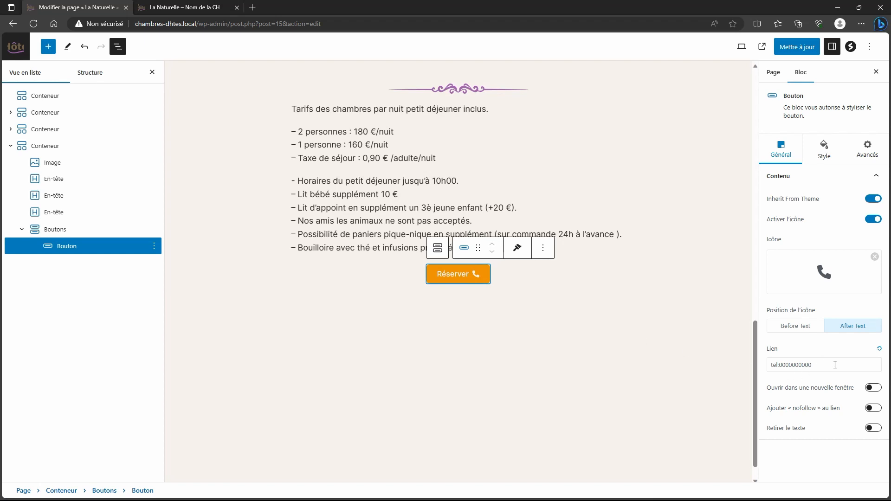
pyautogui.click(795, 326)
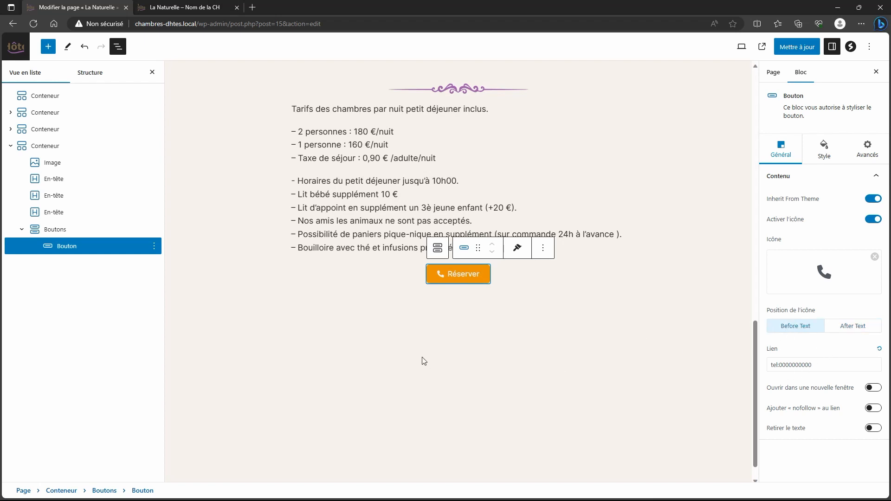
# Step: Update the page and check the Réserver button and the spacing above the footer on the site
pyautogui.click(792, 49)
pyautogui.click(215, 10)
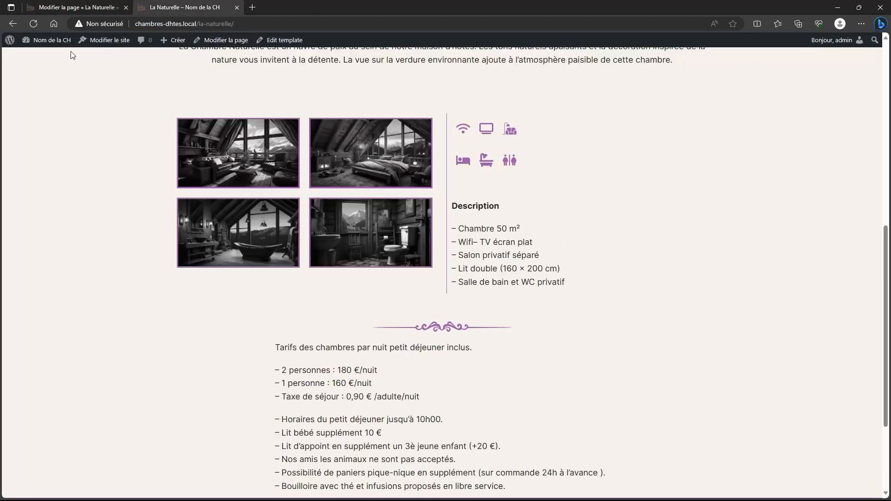
pyautogui.scroll(-5, 353, 218)
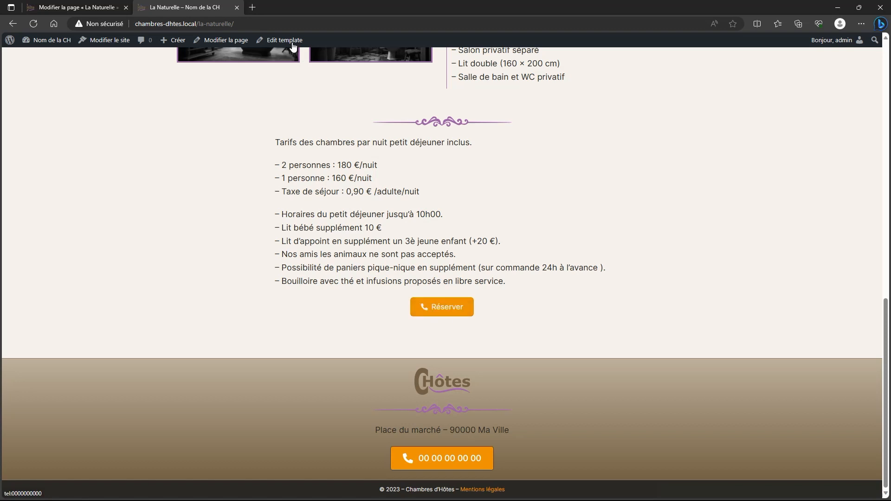
# Step: Turn off theme inheritance for the Réserver button and apply the filled preset with the arrow
pyautogui.click(85, 10)
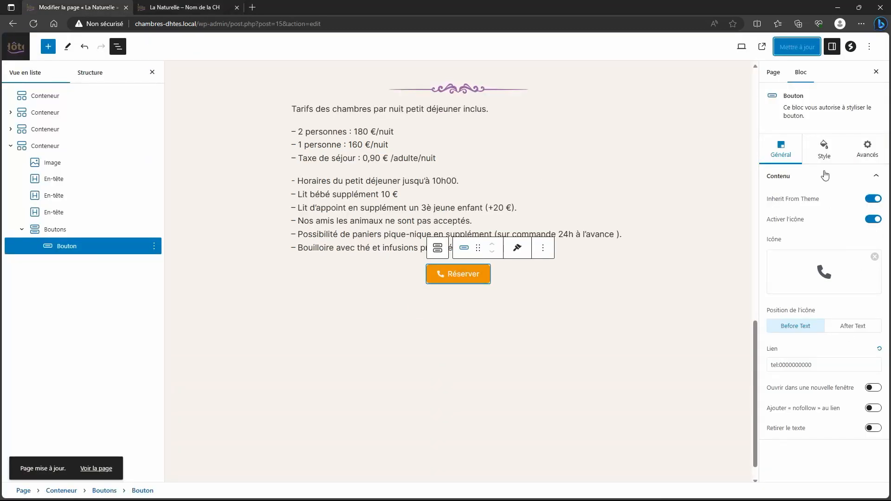
pyautogui.click(873, 199)
pyautogui.click(848, 289)
pyautogui.scroll(-4, 835, 378)
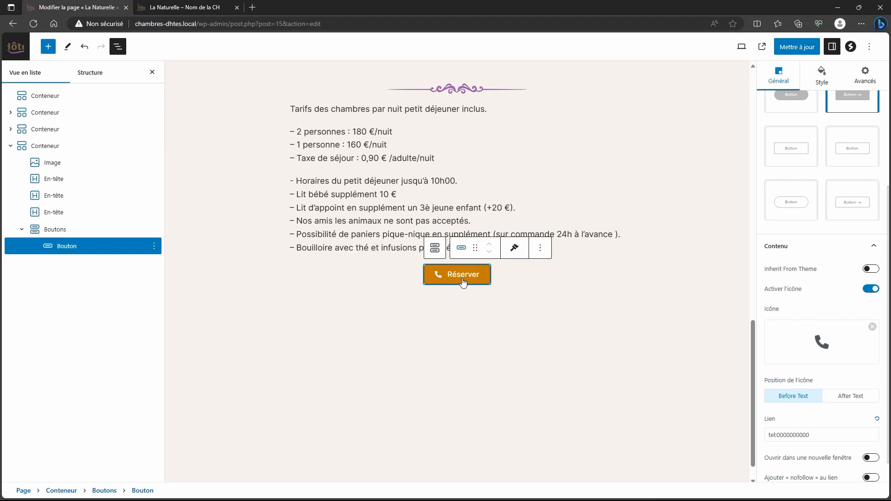
pyautogui.scroll(5, 802, 278)
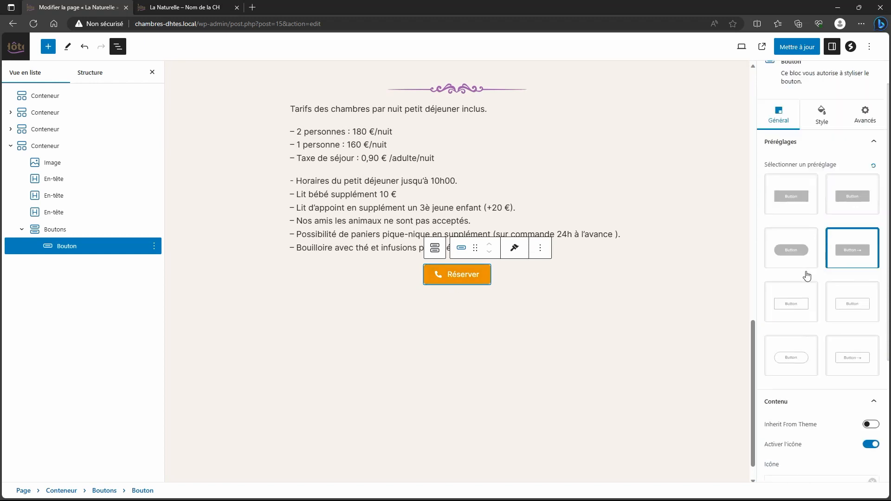
# Step: Set the Réserver button's hover text colour to white
pyautogui.click(822, 155)
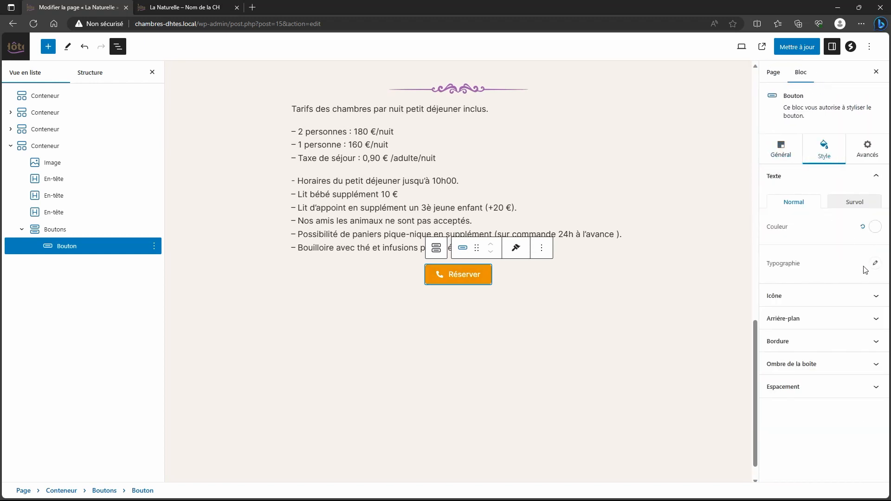
pyautogui.click(860, 204)
pyautogui.click(876, 227)
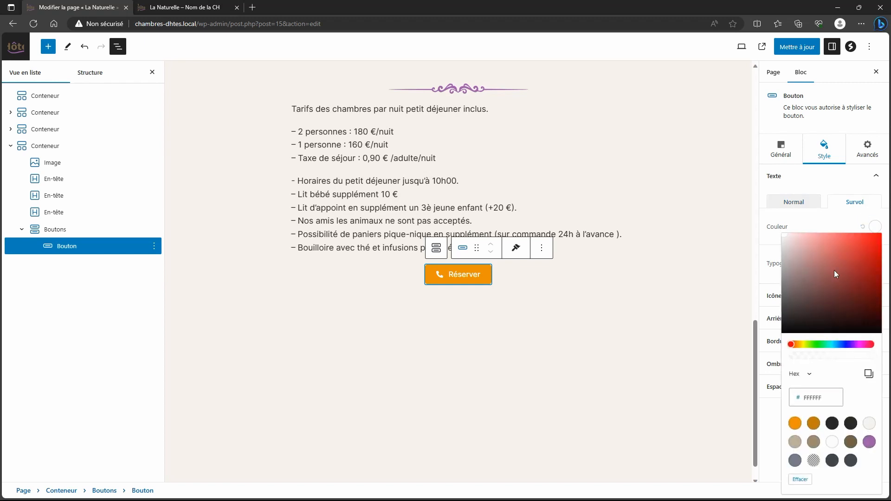
pyautogui.click(833, 442)
pyautogui.click(813, 223)
# Step: Update the page and check the Réserver button's hover appearance on the reloaded site
pyautogui.click(797, 47)
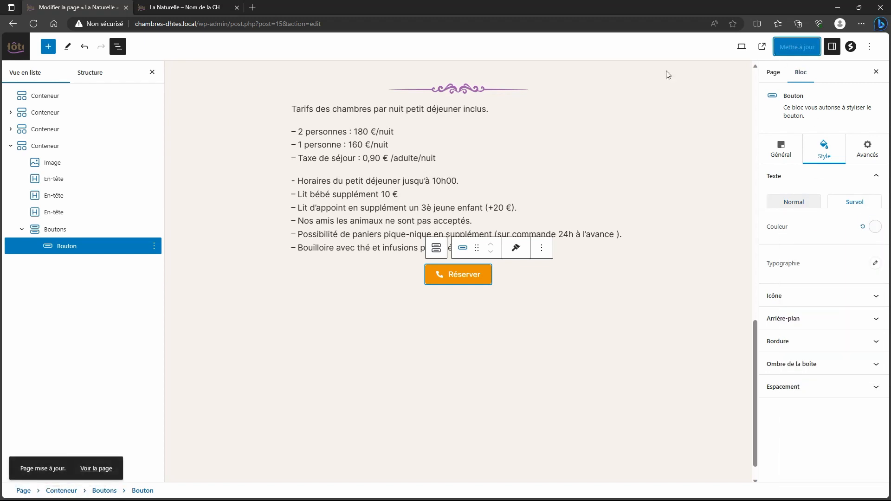
pyautogui.click(195, 7)
pyautogui.click(33, 24)
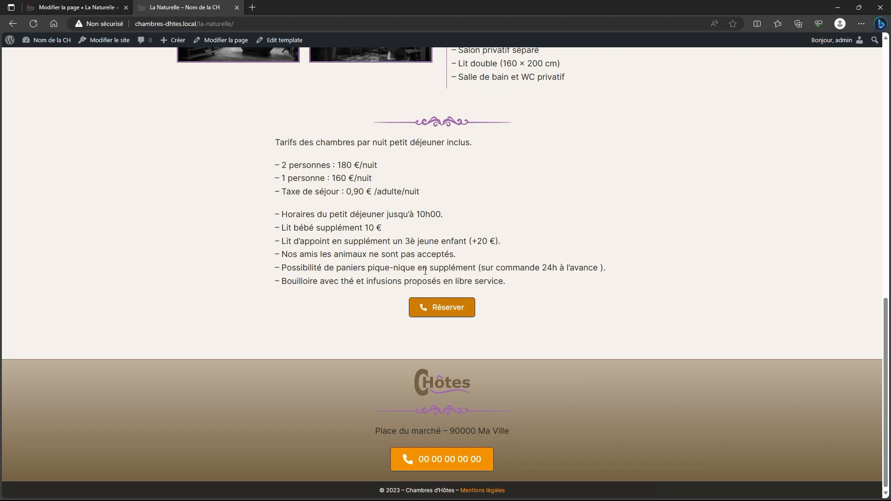
pyautogui.click(71, 7)
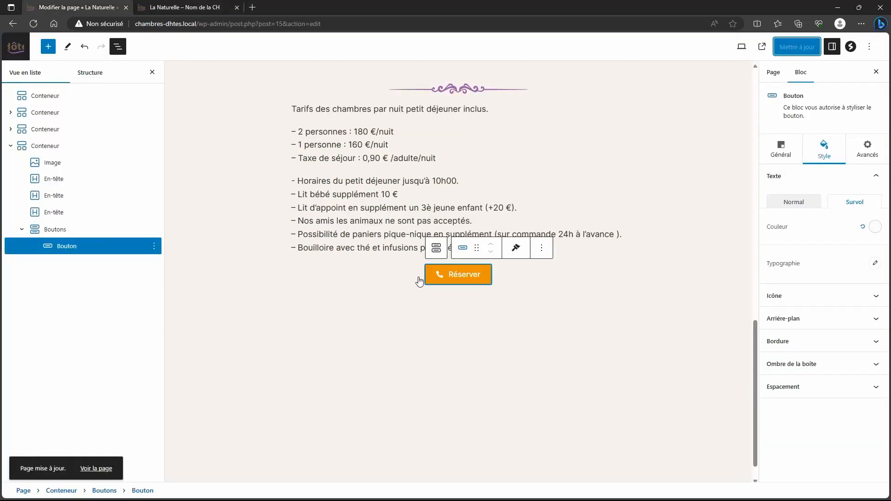
# Step: Give the heading block that lists breakfast hours and extras a bottom margin of 40 px
pyautogui.click(53, 212)
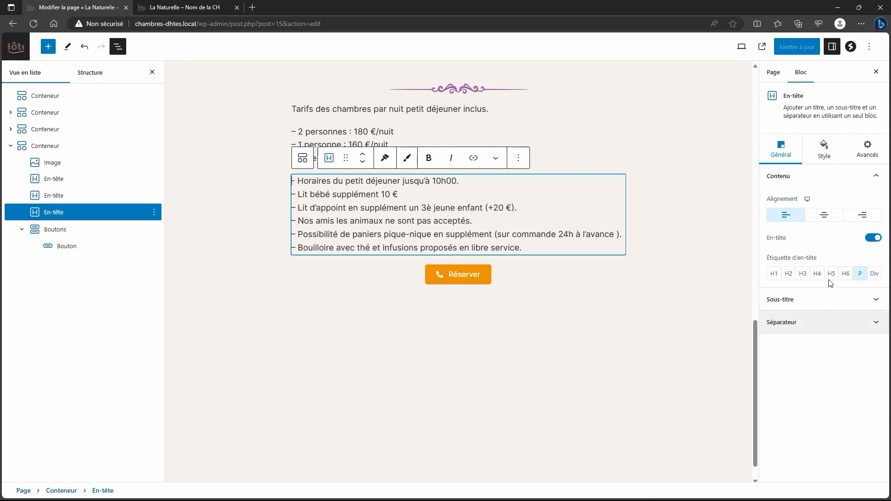
pyautogui.click(824, 151)
pyautogui.click(825, 391)
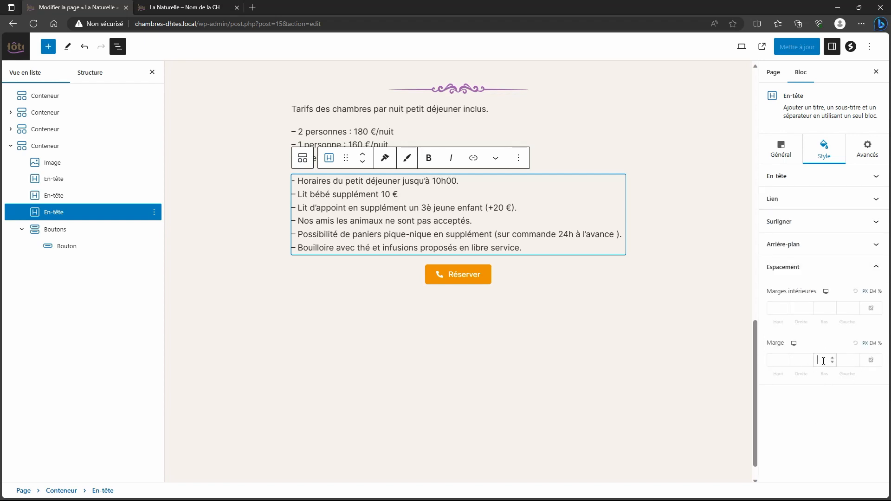
pyautogui.write('40')
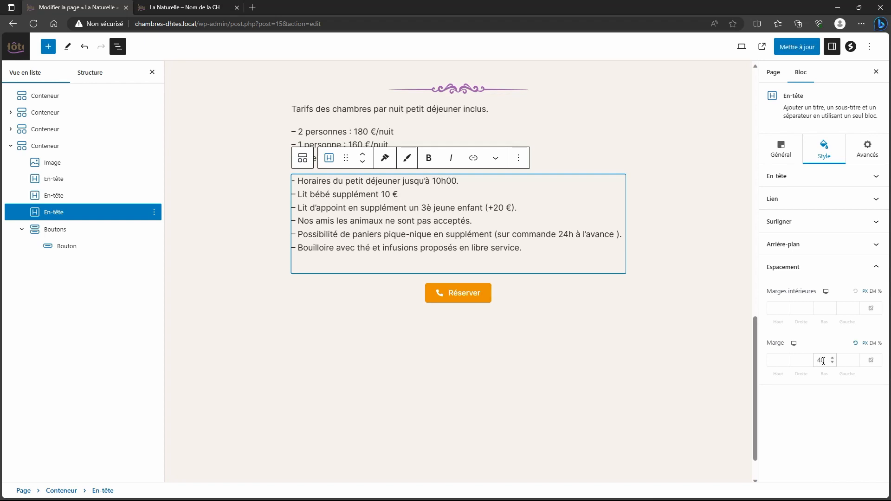
pyautogui.scroll(4, 466, 251)
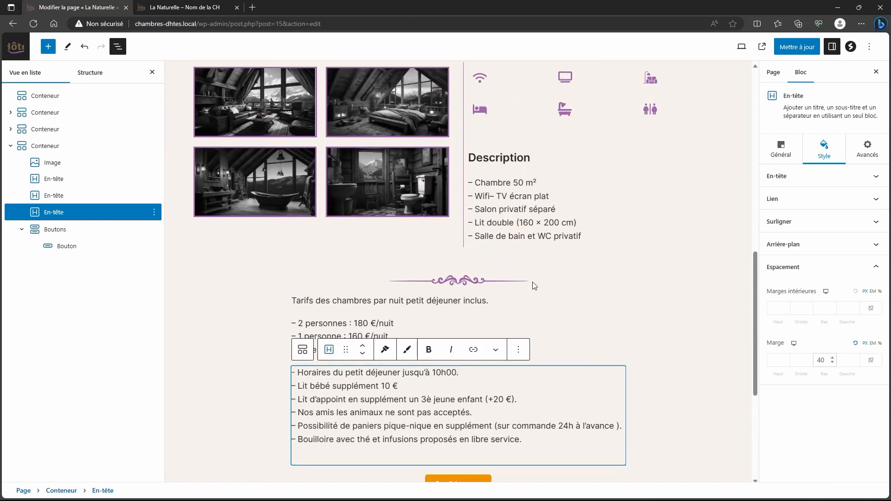
# Step: Update the page, reload it on the site and test the Réserver button's phone link, declining to open an application
pyautogui.click(798, 46)
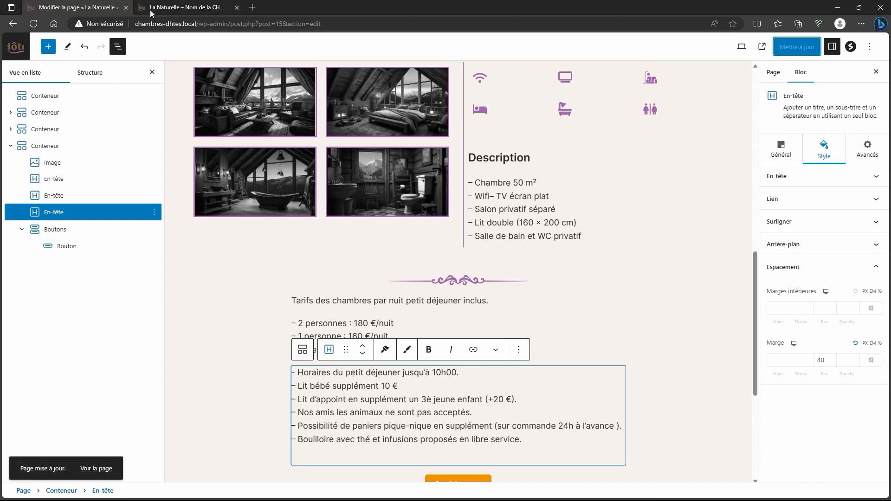
pyautogui.click(156, 10)
pyautogui.click(41, 28)
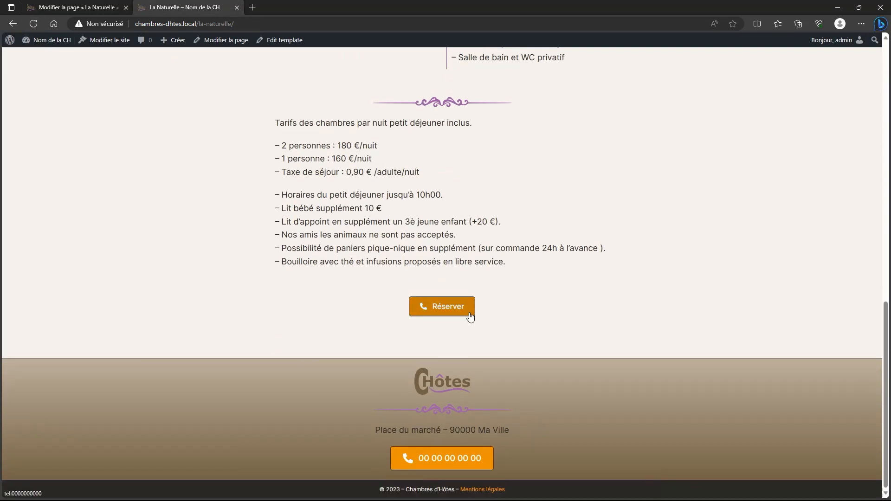
pyautogui.click(441, 306)
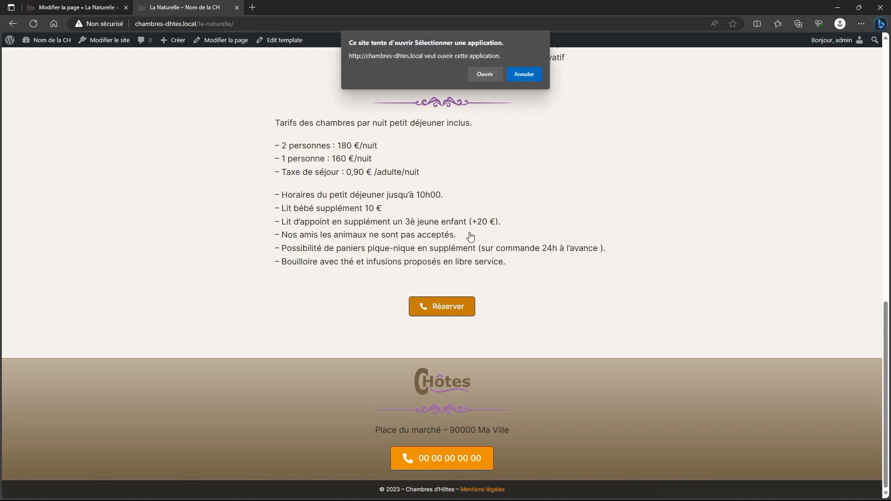
pyautogui.click(525, 75)
# Step: Review the published La Naturelle page from the hero image through the gallery and rates to the footer
pyautogui.scroll(9, 515, 252)
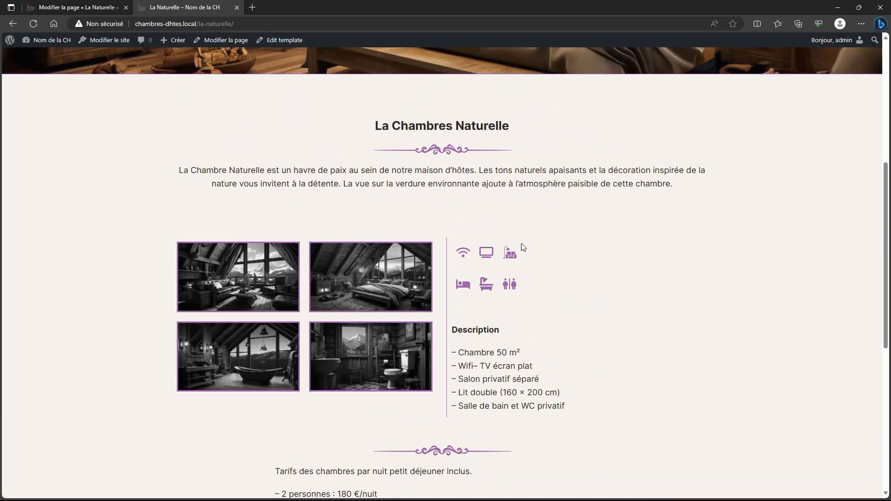
pyautogui.scroll(5, 369, 173)
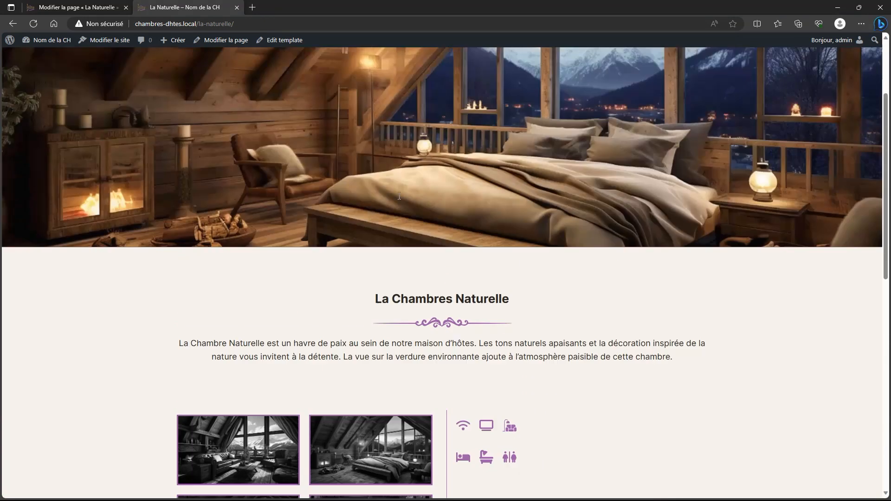
pyautogui.scroll(-10, 477, 183)
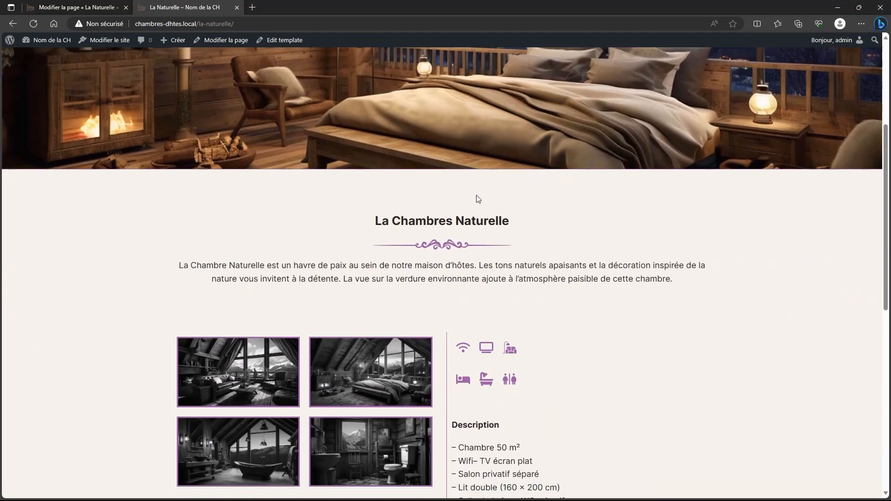
pyautogui.scroll(-3, 467, 215)
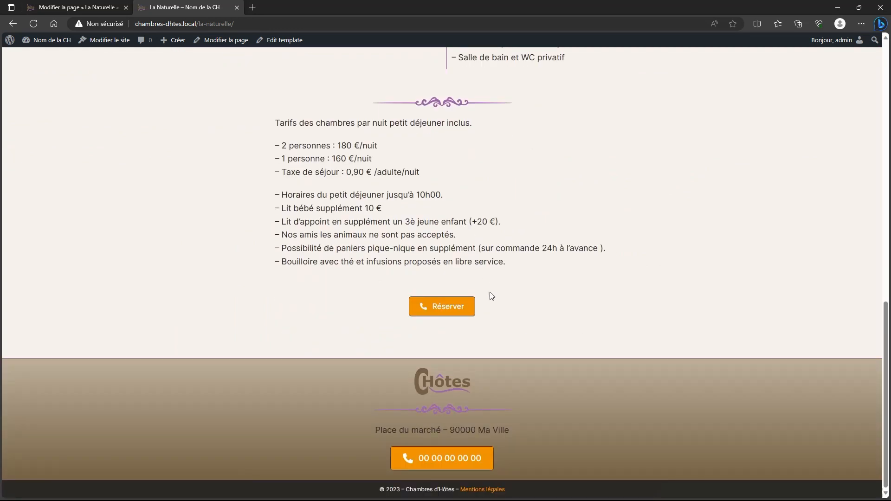
pyautogui.scroll(8, 490, 290)
pyautogui.scroll(5, 497, 288)
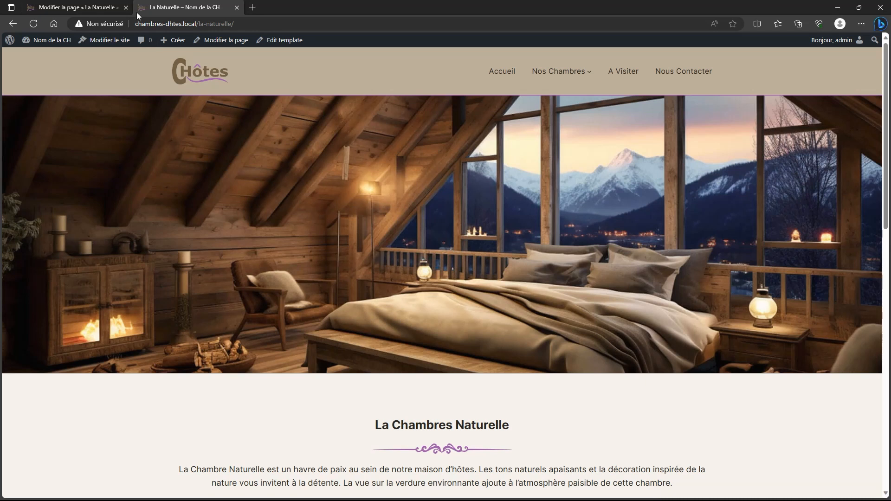
# Step: Save all four containers of the La Naturelle page together as a non-synced composition named "Chambres"
pyautogui.click(77, 8)
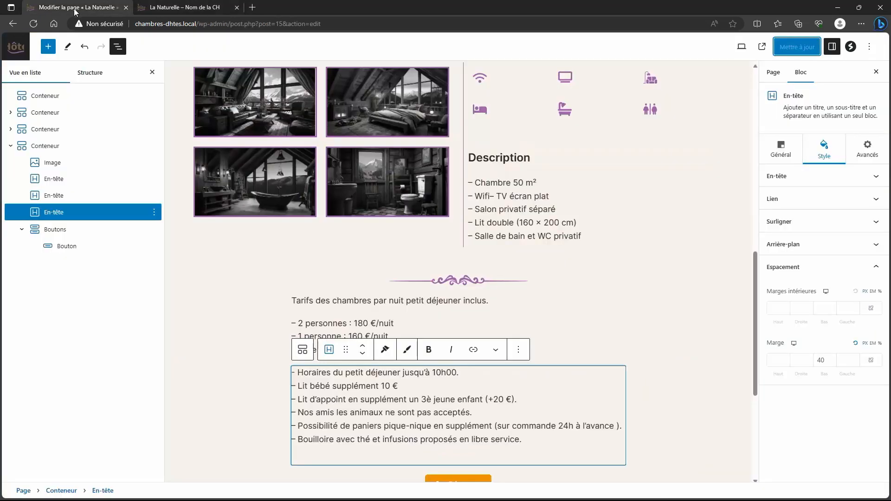
pyautogui.click(10, 146)
pyautogui.click(49, 96)
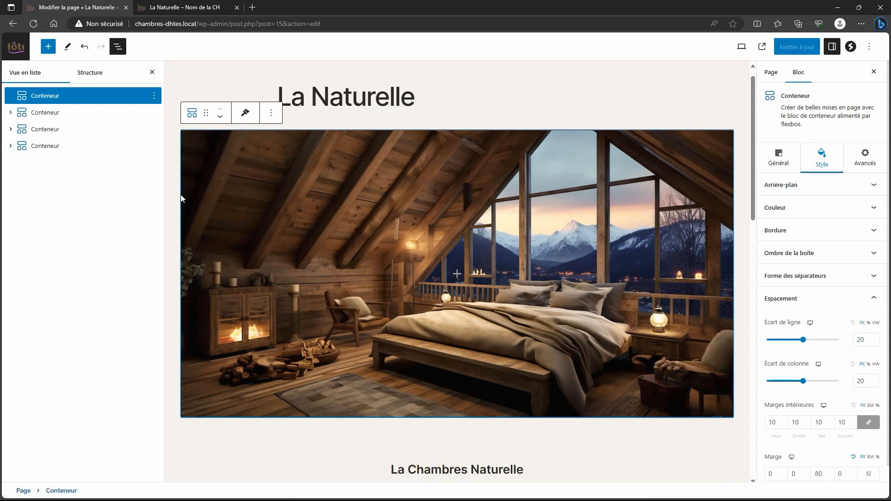
pyautogui.keyDown('shift'); pyautogui.click(49, 147); pyautogui.keyUp('shift')
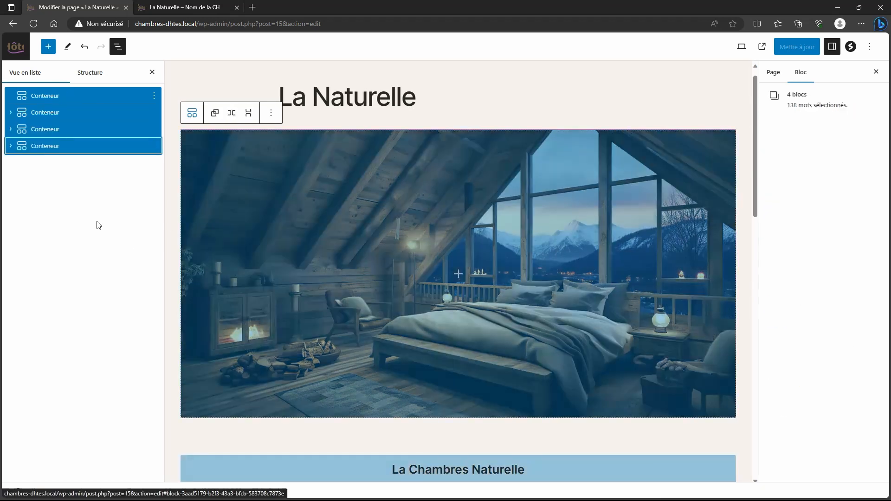
pyautogui.click(154, 147)
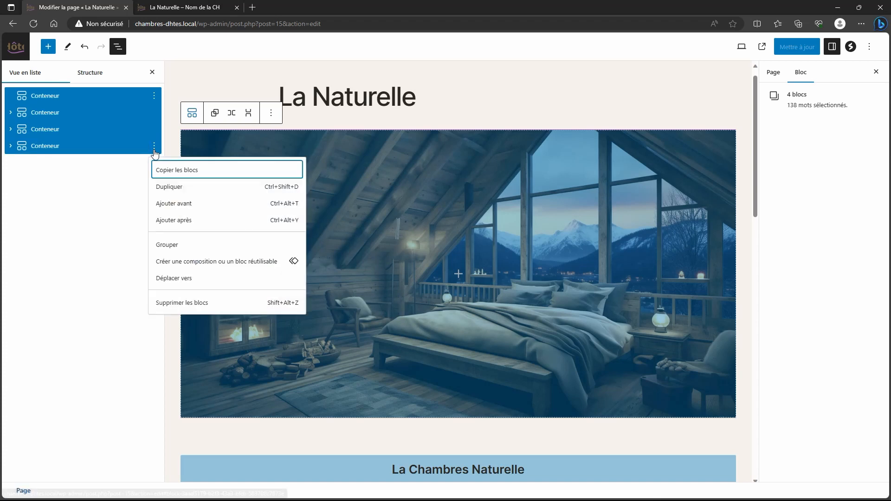
pyautogui.click(208, 262)
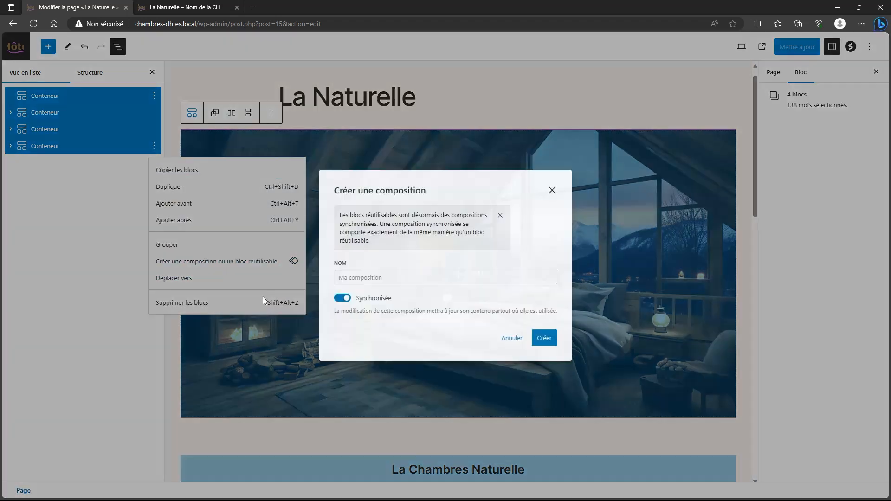
pyautogui.click(385, 278)
pyautogui.write('Chambre')
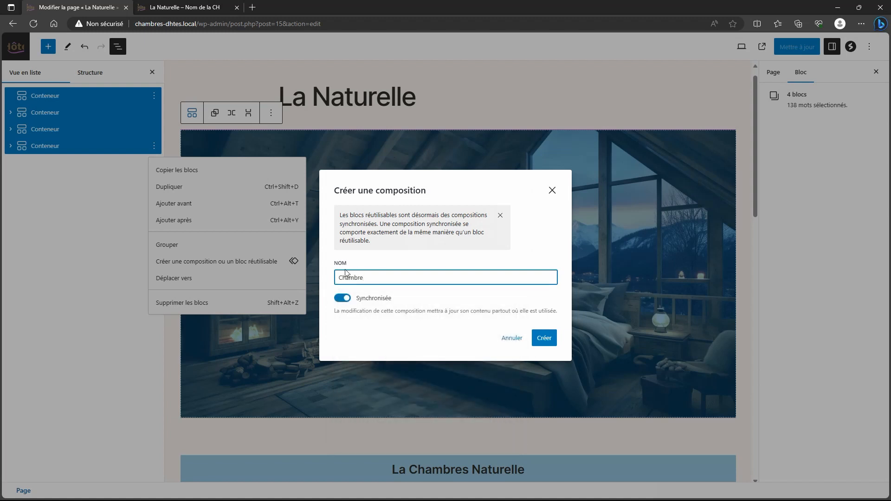
pyautogui.click(338, 300)
pyautogui.click(377, 279)
pyautogui.click(542, 343)
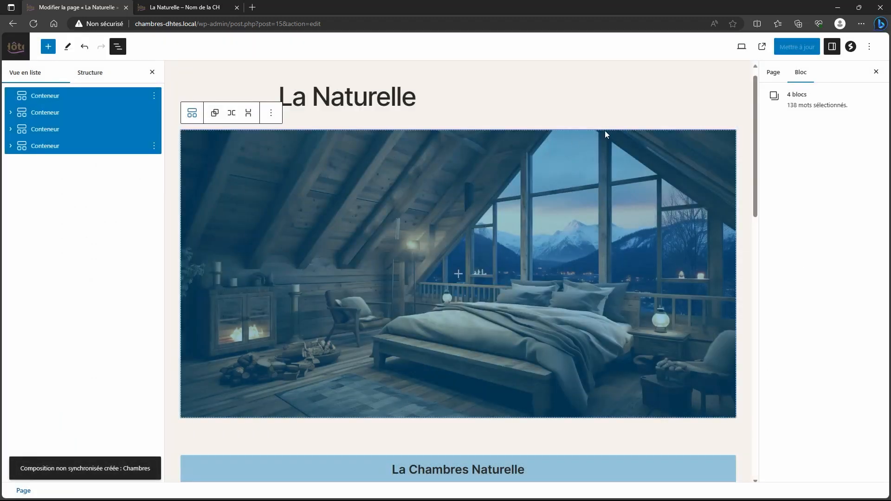
# Step: Open the La Montagnarde page for editing and insert the Chambres composition below its title
pyautogui.click(17, 50)
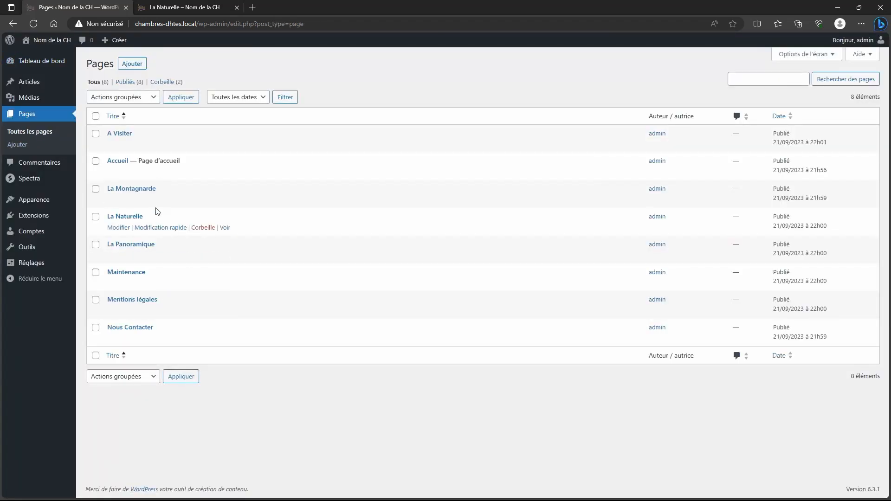
pyautogui.click(133, 191)
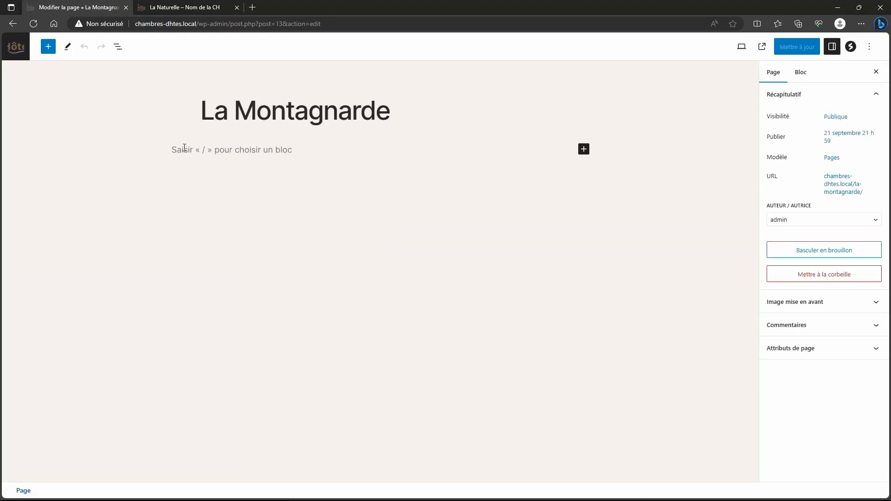
pyautogui.click(48, 47)
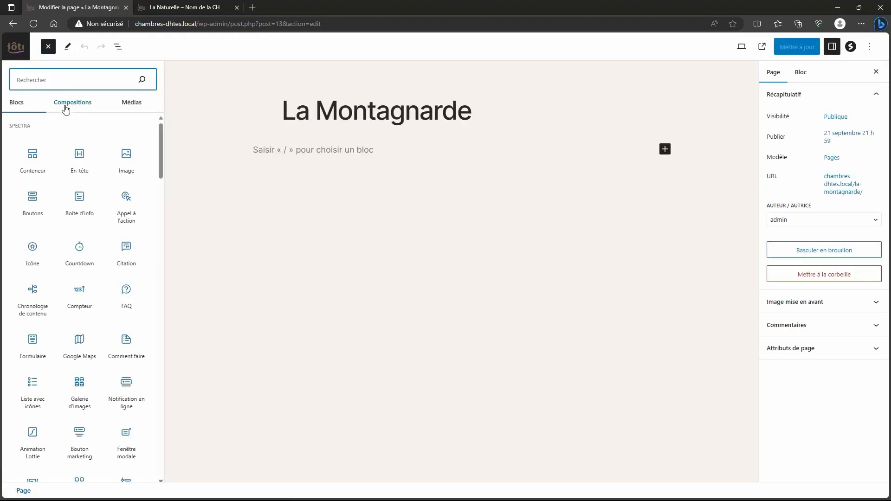
pyautogui.click(67, 105)
pyautogui.click(54, 131)
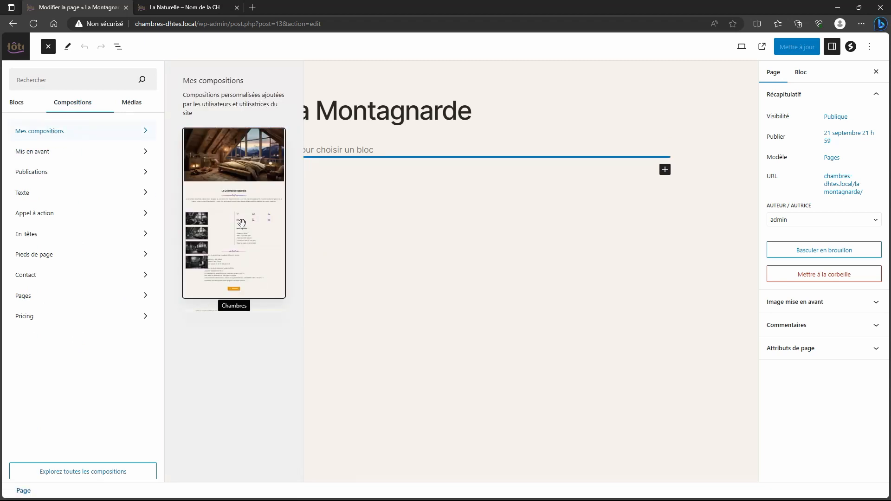
pyautogui.moveTo(242, 223); pyautogui.dragTo(521, 355)
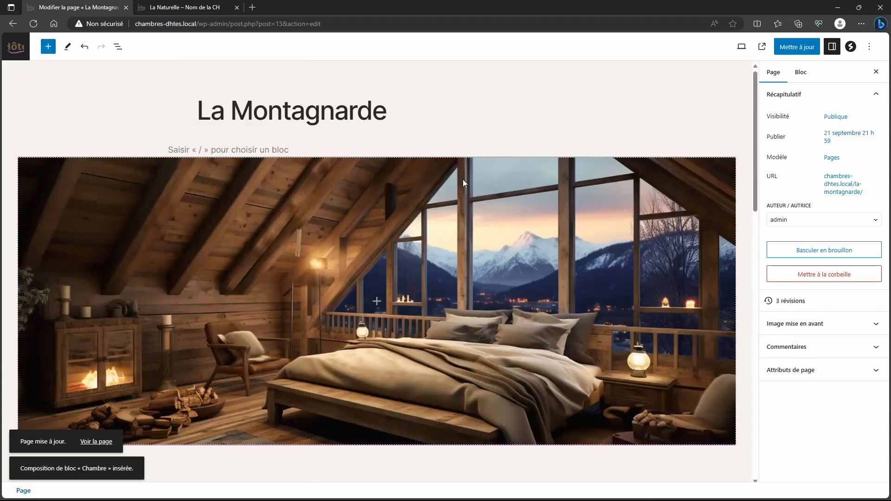
# Step: Change the heading below the hero image to "La Chambres la Montagnarde"
pyautogui.click(446, 200)
pyautogui.scroll(-10, 450, 219)
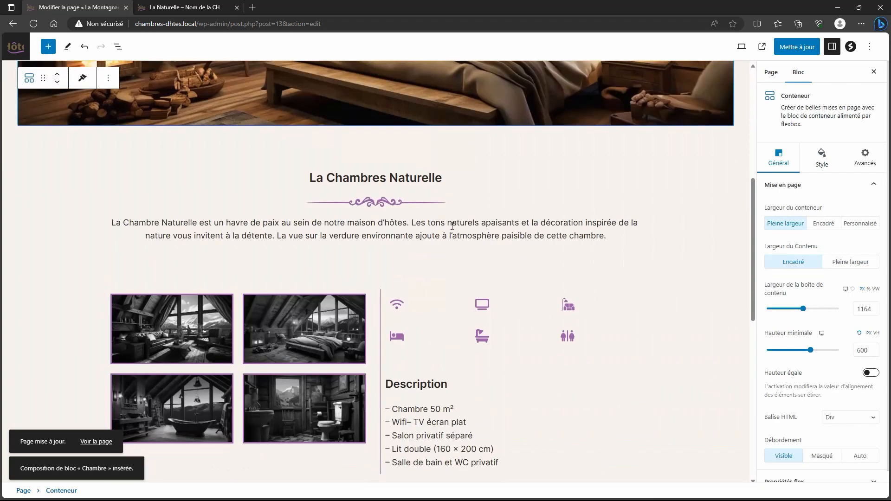
pyautogui.scroll(-5, 452, 229)
pyautogui.scroll(10, 443, 229)
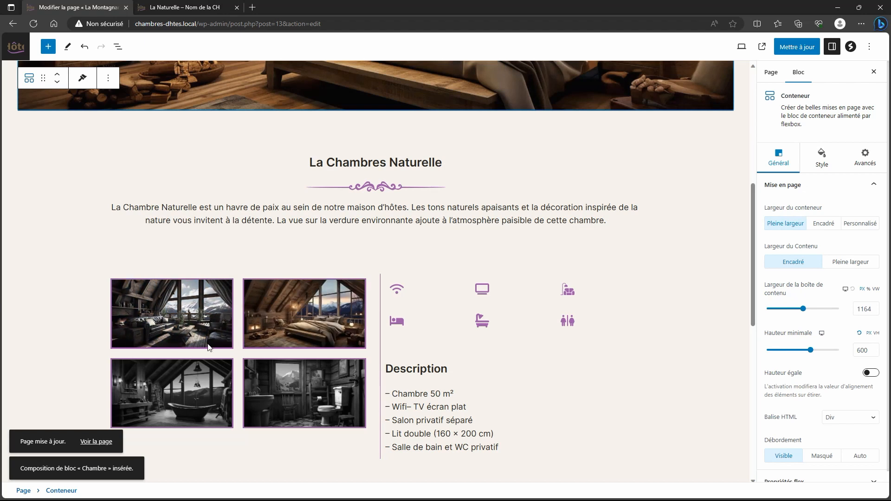
pyautogui.click(427, 168)
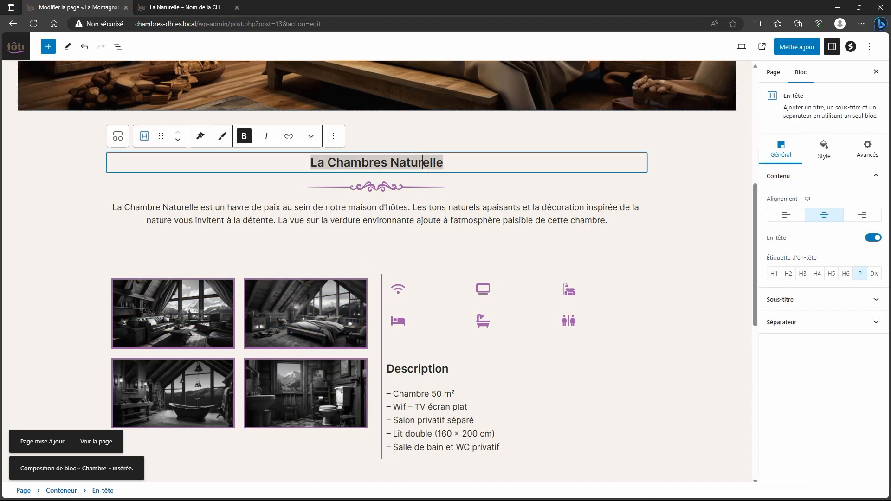
pyautogui.press('Right')
pyautogui.press('Right')
pyautogui.press('Right')
pyautogui.hotkey('shift', 'Left')
pyautogui.hotkey('shift', 'Left')
pyautogui.hotkey('shift', 'Left')
pyautogui.hotkey('shift', 'Left')
pyautogui.hotkey('shift', 'Left')
pyautogui.hotkey('shift', 'Left')
pyautogui.hotkey('shift', 'Left')
pyautogui.hotkey('shift', 'Left')
pyautogui.hotkey('shift', 'Left')
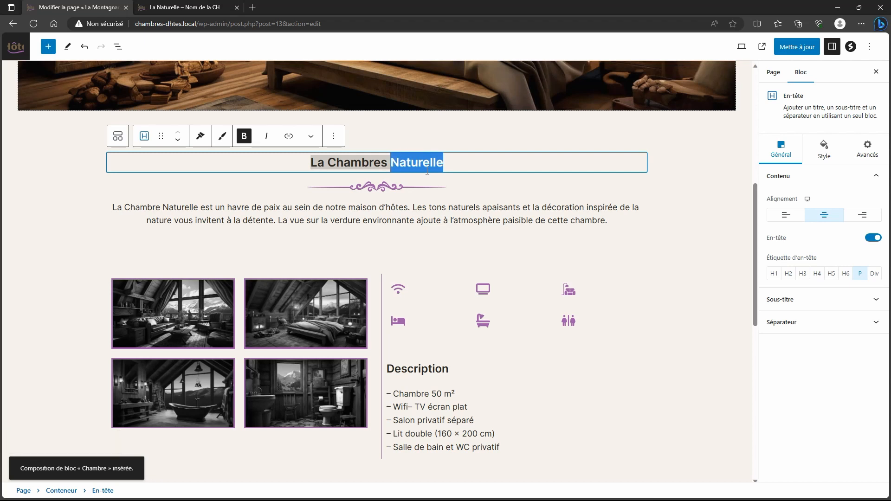
pyautogui.write('la')
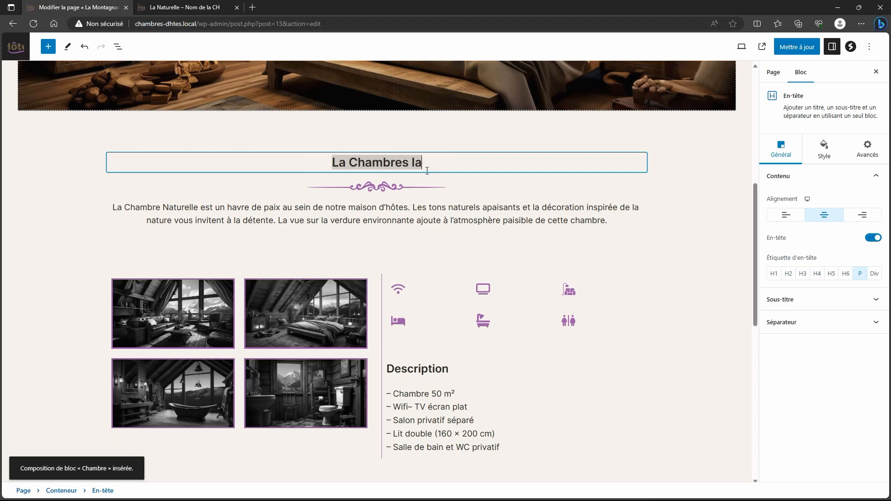
pyautogui.write(' Mont')
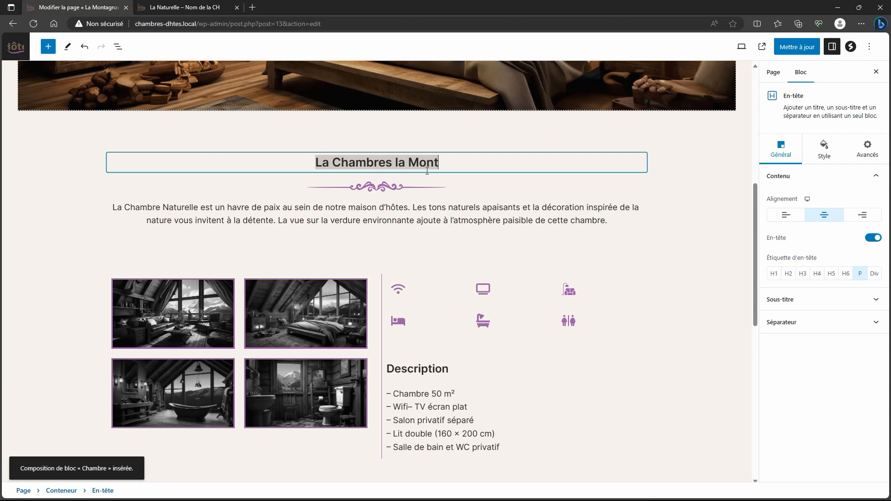
pyautogui.write('agna')
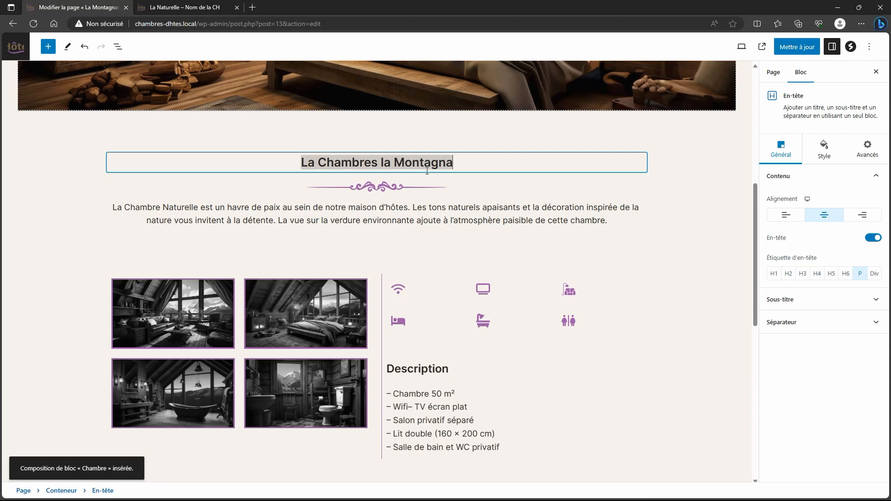
pyautogui.write('rde')
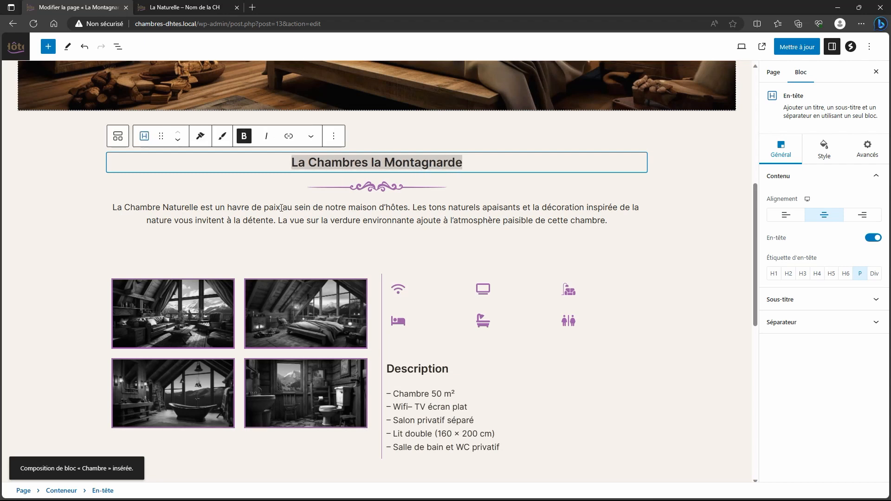
# Step: Review the inserted gallery, room description, rates and Réserver button on the La Montagnarde page
pyautogui.click(193, 315)
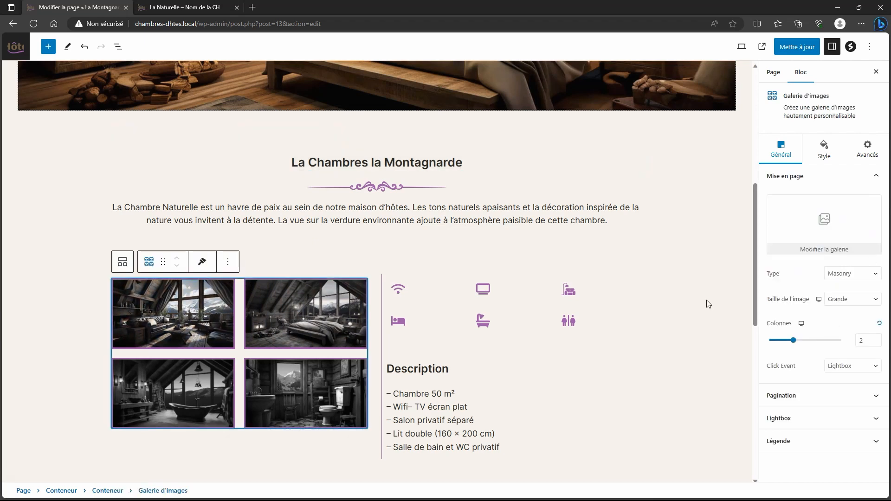
pyautogui.scroll(-4, 428, 337)
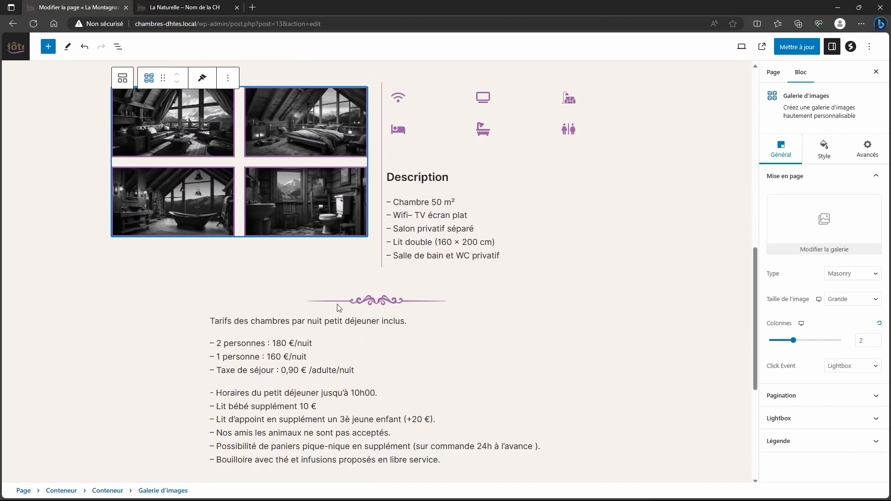
pyautogui.scroll(-4, 339, 308)
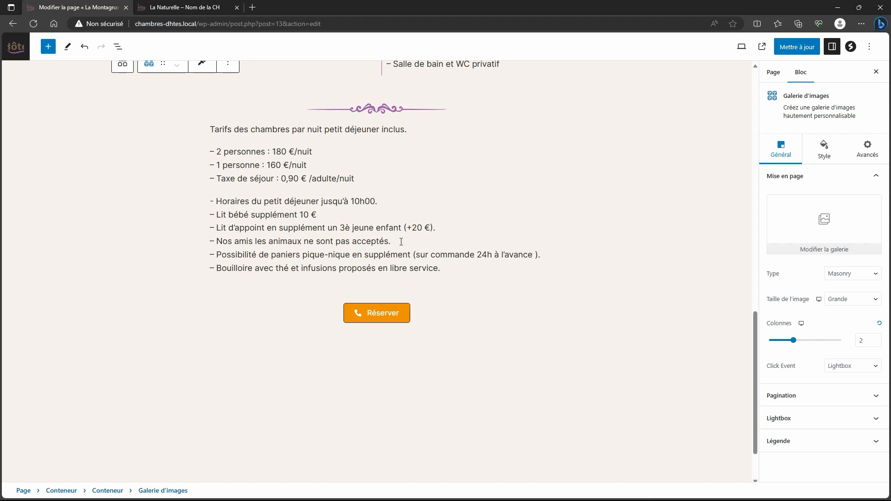
pyautogui.scroll(-1, 408, 251)
pyautogui.scroll(7, 416, 258)
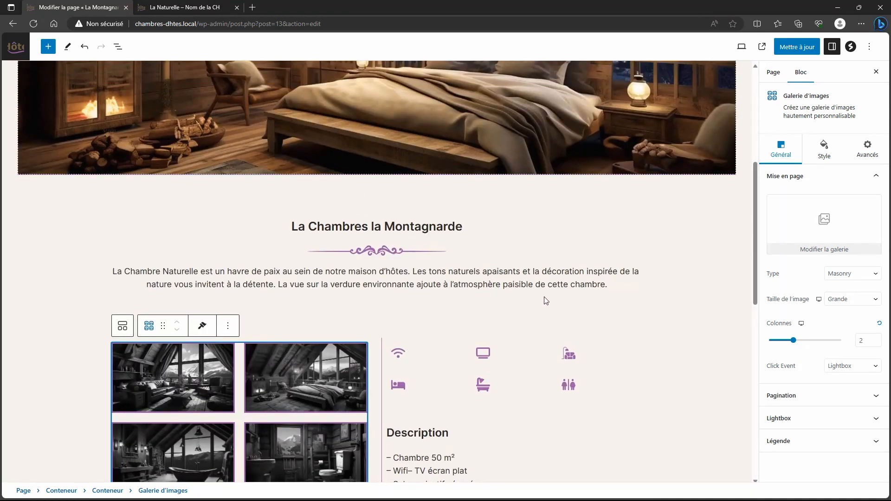
pyautogui.scroll(4, 546, 301)
pyautogui.scroll(2, 444, 237)
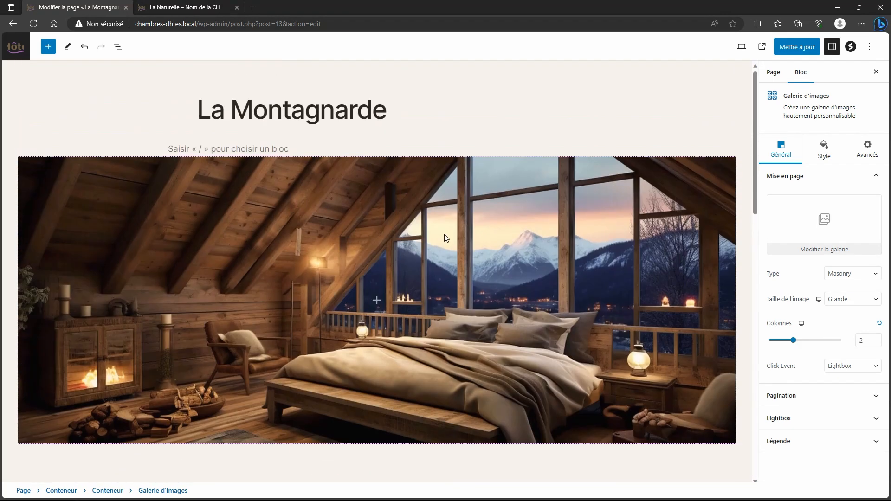
# Step: Replace the hero container's background image with La-Montagnarde.jpg from the media library and update the page
pyautogui.click(491, 278)
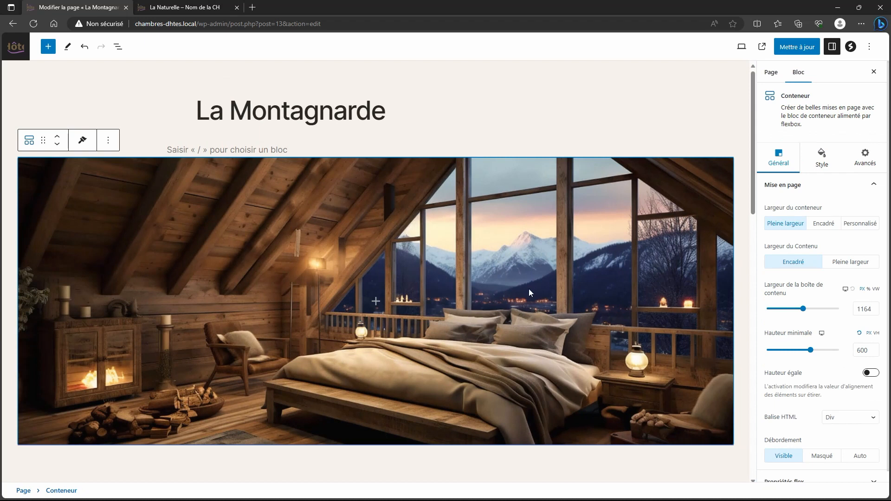
pyautogui.click(822, 158)
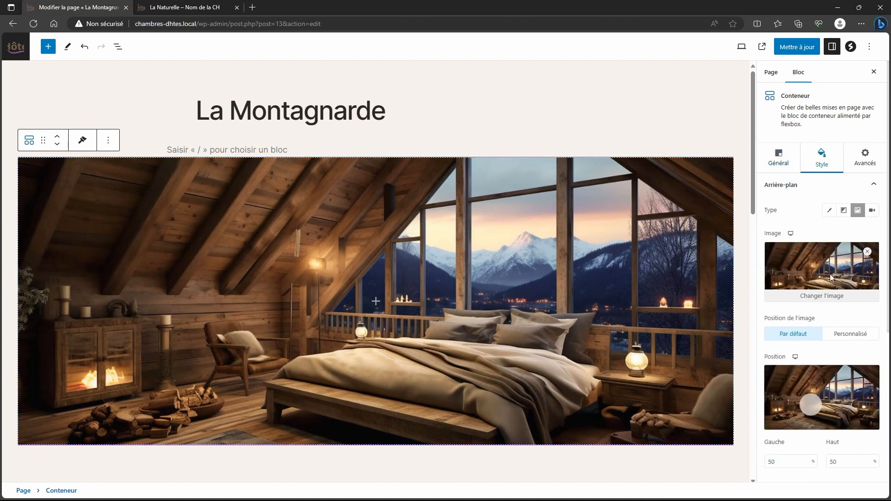
pyautogui.click(825, 296)
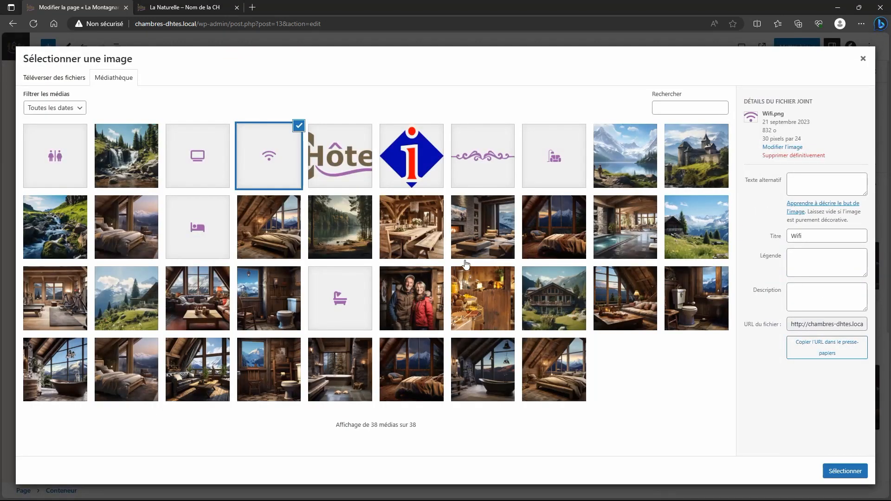
pyautogui.click(428, 371)
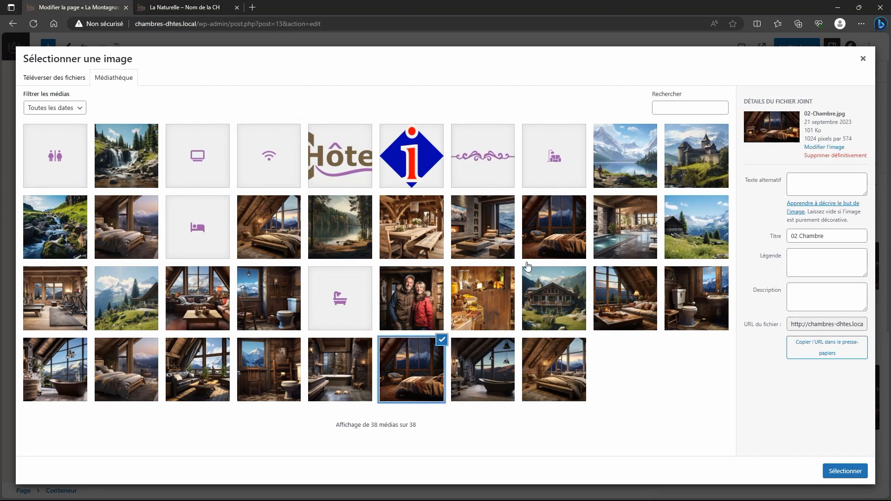
pyautogui.click(554, 241)
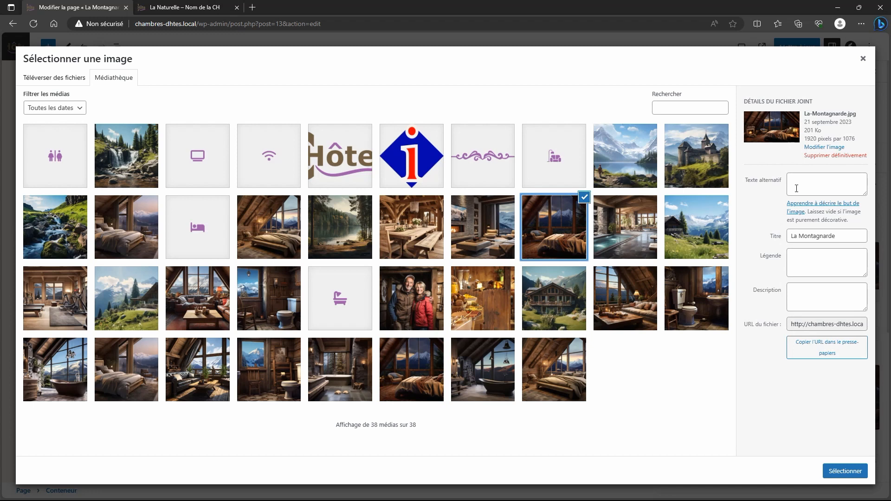
pyautogui.click(841, 471)
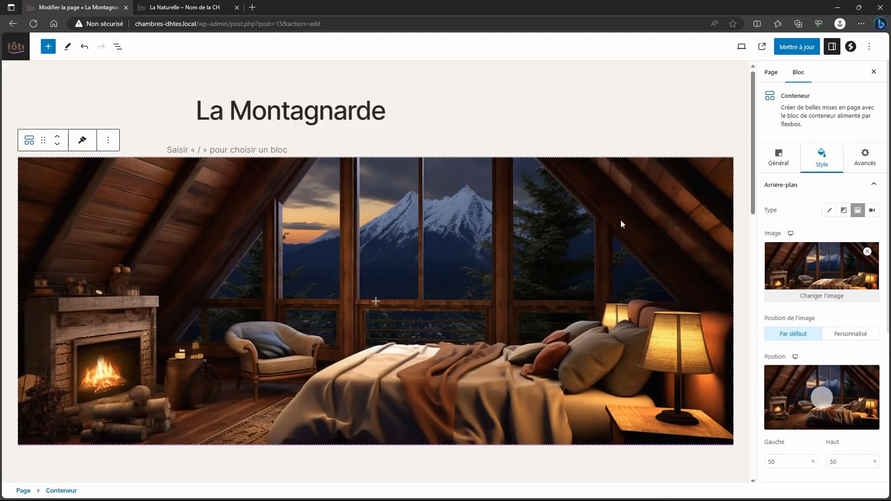
pyautogui.click(794, 52)
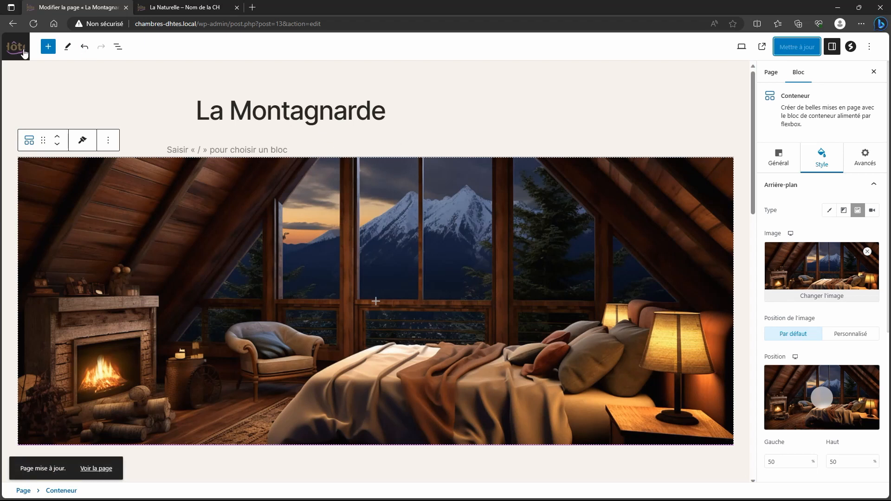
# Step: Open the La Panoramique page for editing and insert the custom Chambres composition
pyautogui.click(17, 47)
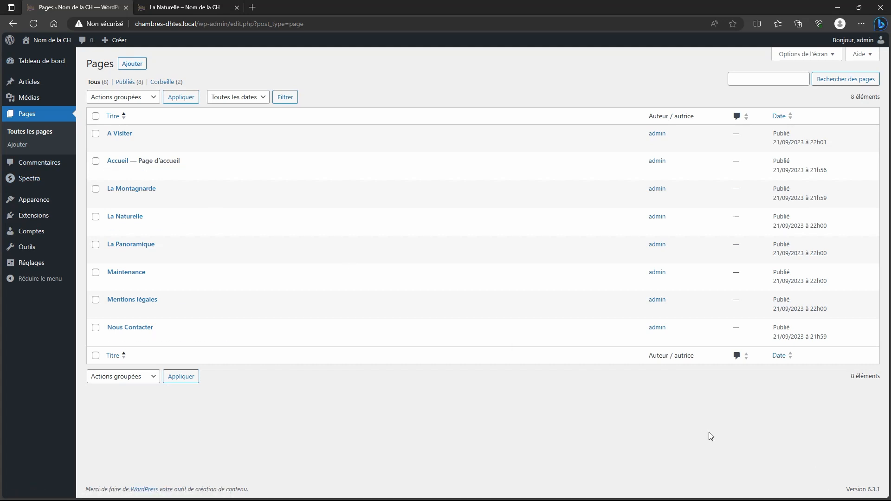
pyautogui.click(133, 246)
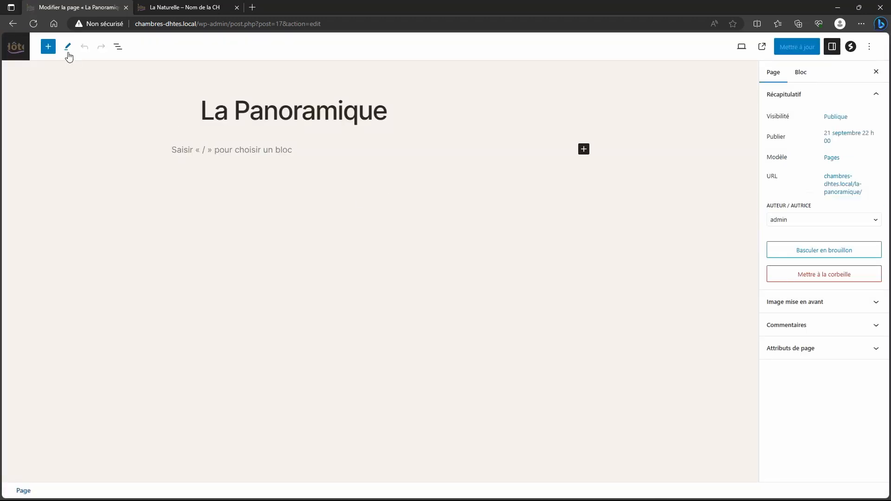
pyautogui.click(48, 47)
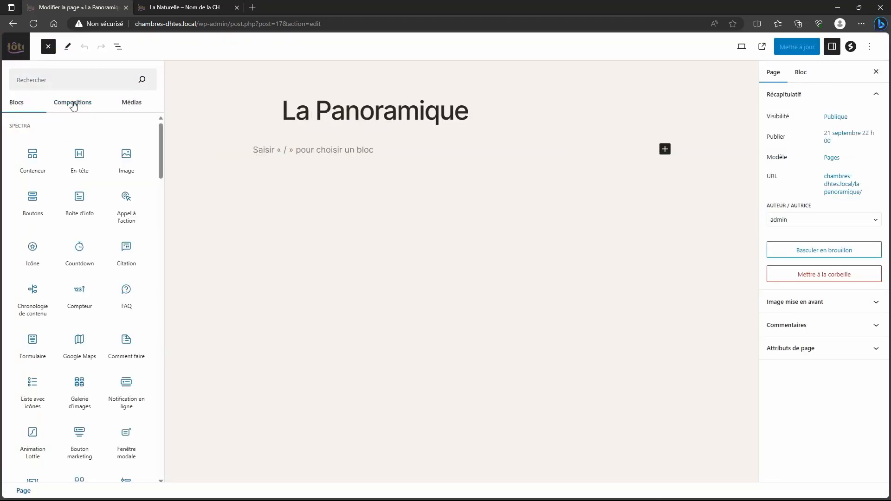
pyautogui.click(74, 106)
pyautogui.click(54, 133)
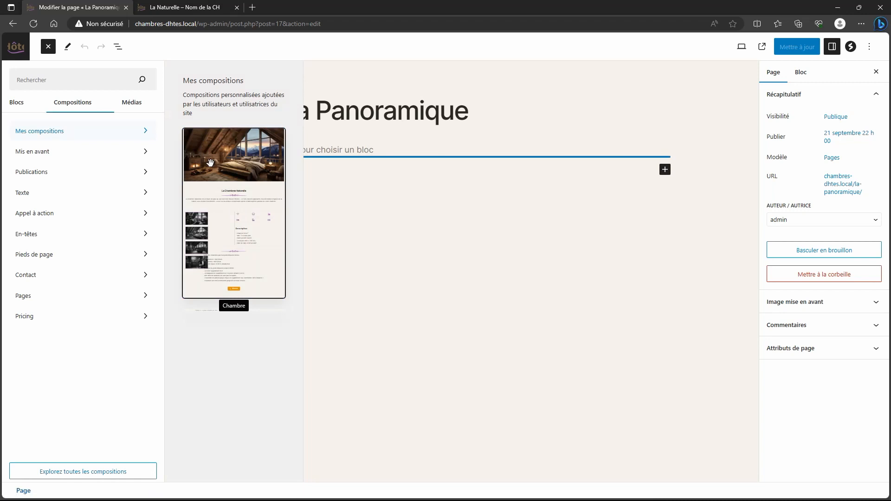
pyautogui.click(200, 165)
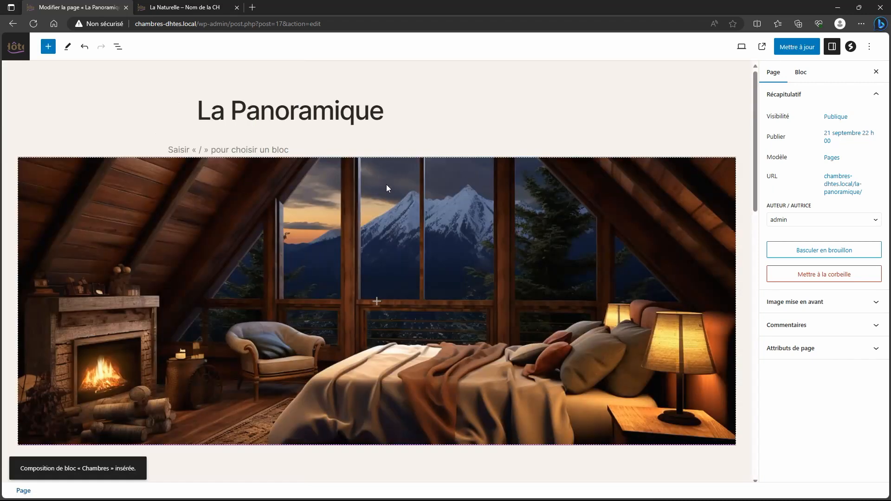
# Step: Set the hero container's background image on the La Panoramique page to La-Panoramique.jpg
pyautogui.click(400, 199)
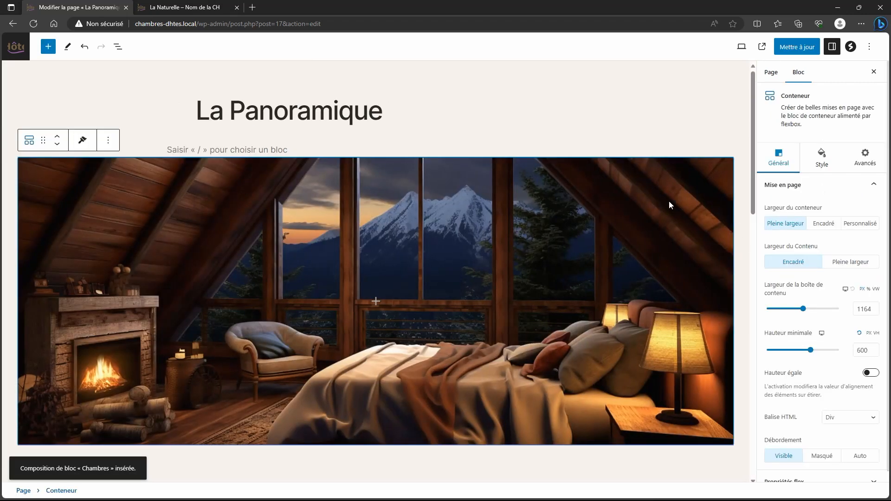
pyautogui.click(829, 160)
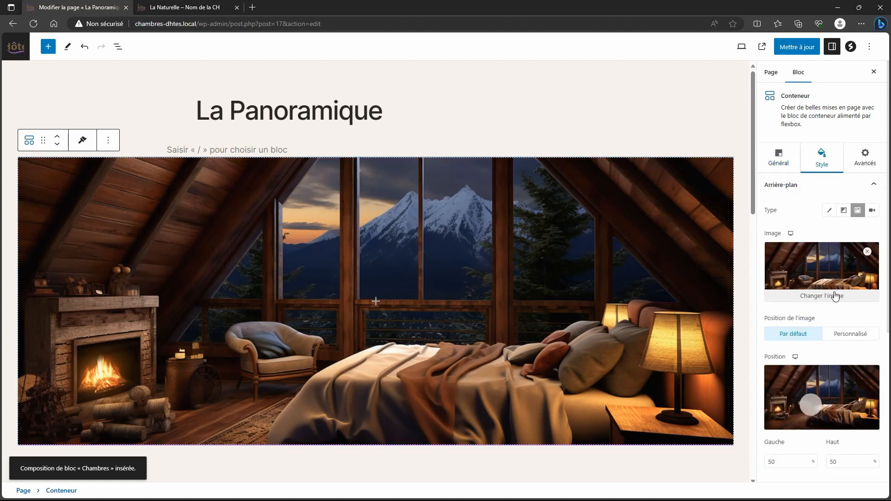
pyautogui.click(836, 296)
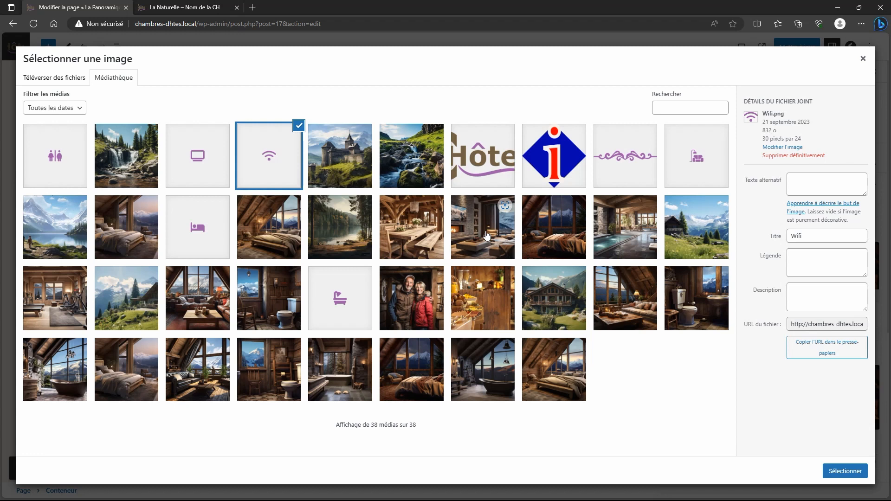
pyautogui.click(145, 231)
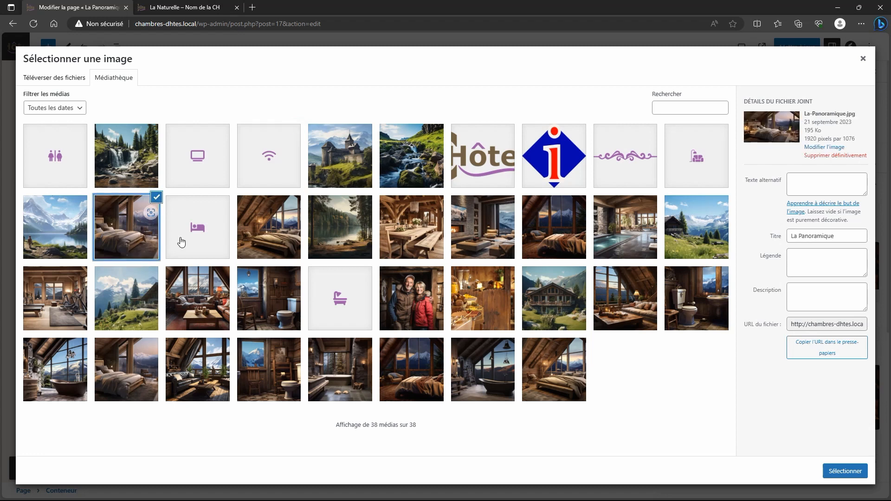
pyautogui.click(842, 471)
# Step: Change the heading below the hero image to "La Chambres la Panoramique"
pyautogui.scroll(-7, 428, 302)
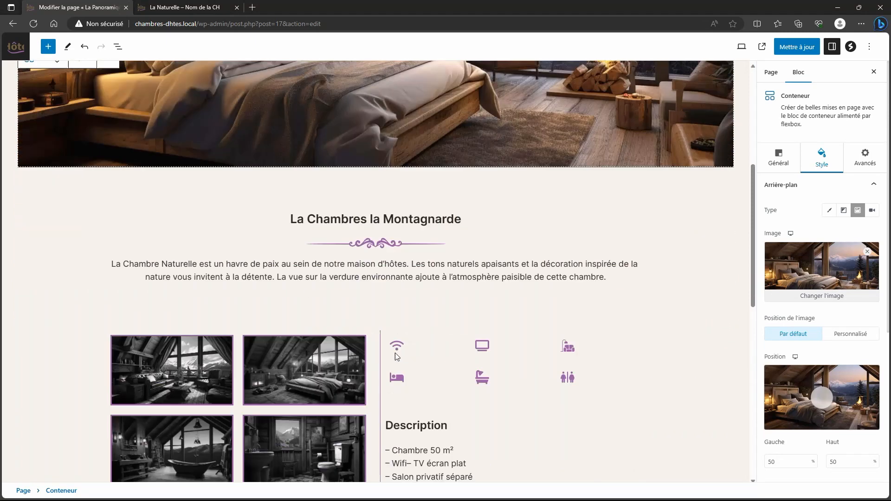
pyautogui.click(390, 178)
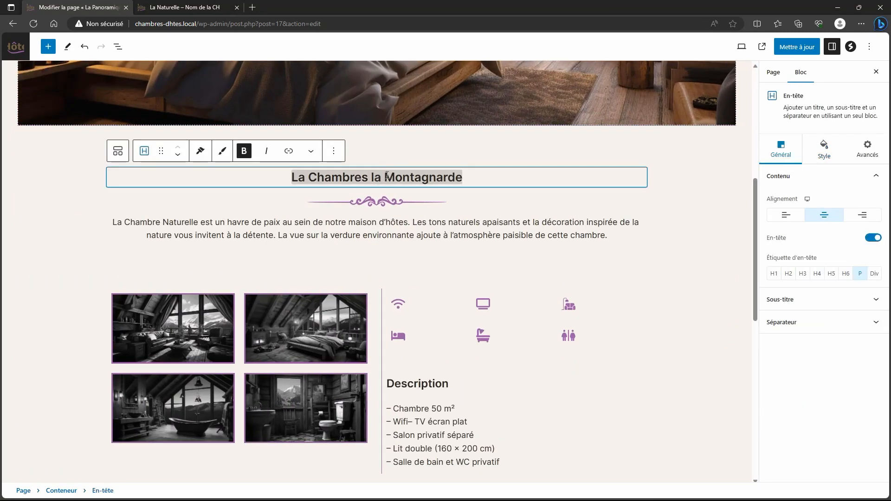
pyautogui.doubleClick(389, 177)
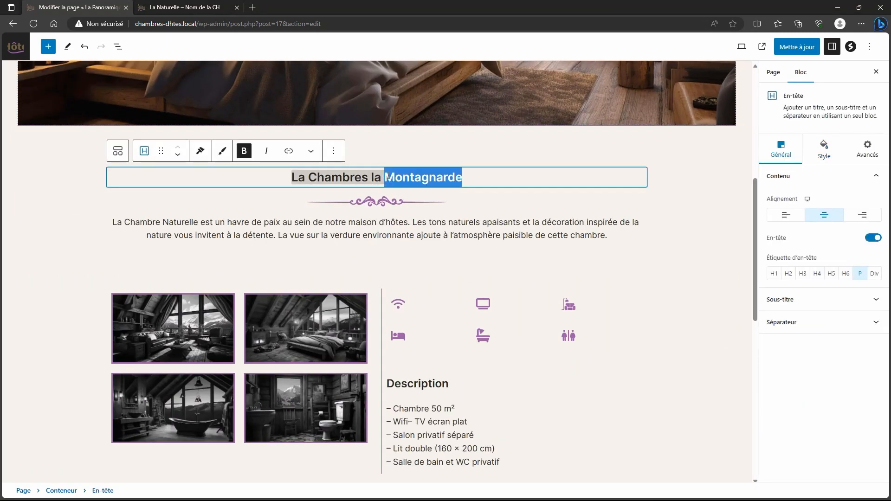
pyautogui.press('BackSpace')
pyautogui.write('Pan')
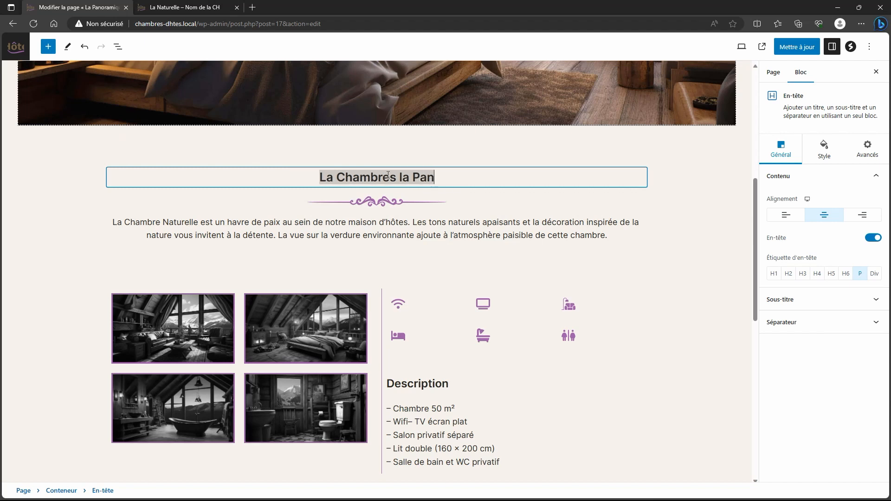
pyautogui.write('oramique')
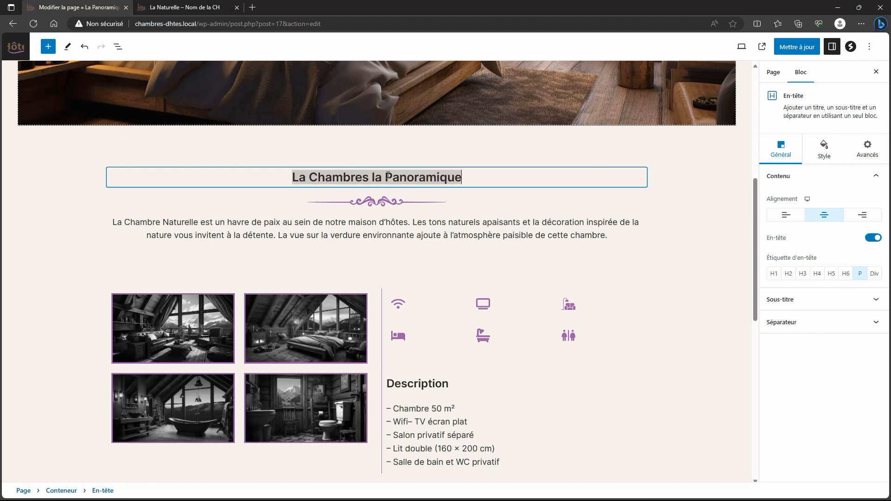
pyautogui.scroll(-7, 452, 256)
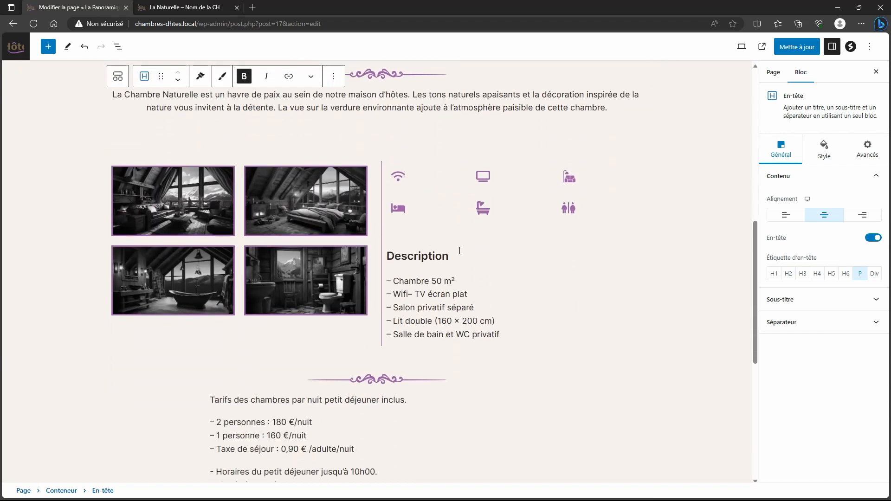
# Step: Save the La Panoramique page with its new hero image and heading
pyautogui.scroll(8, 447, 259)
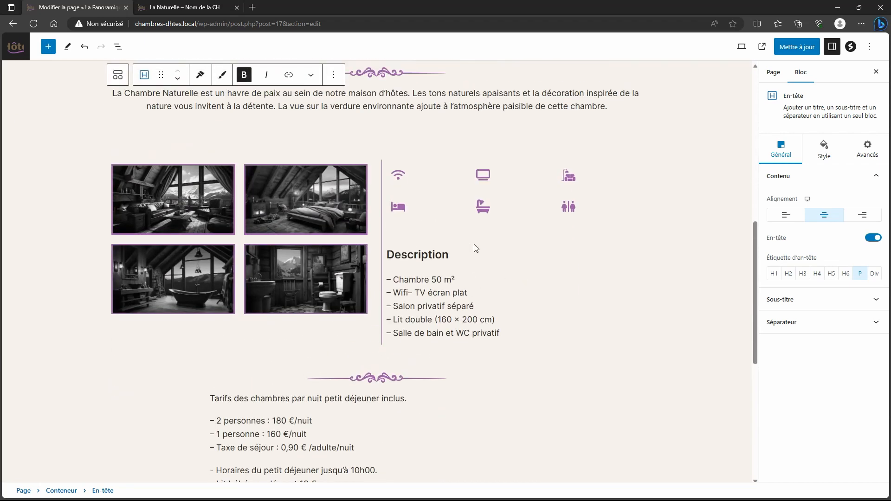
pyautogui.scroll(4, 476, 253)
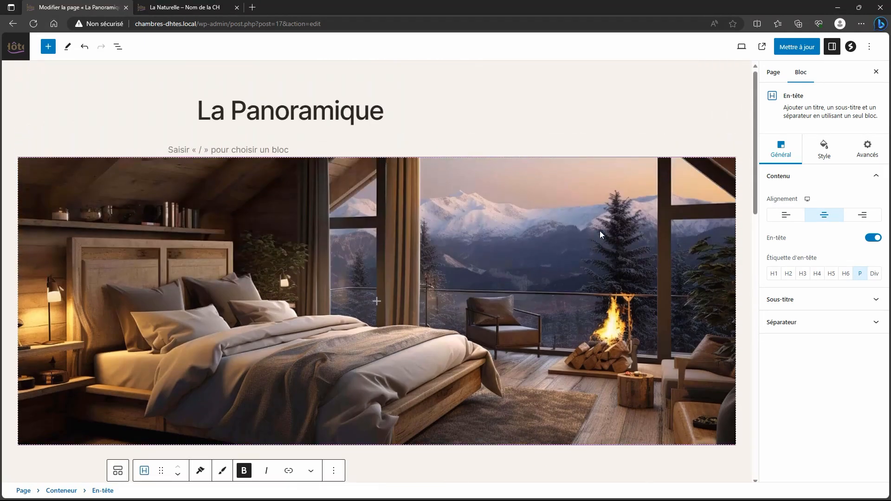
pyautogui.click(794, 48)
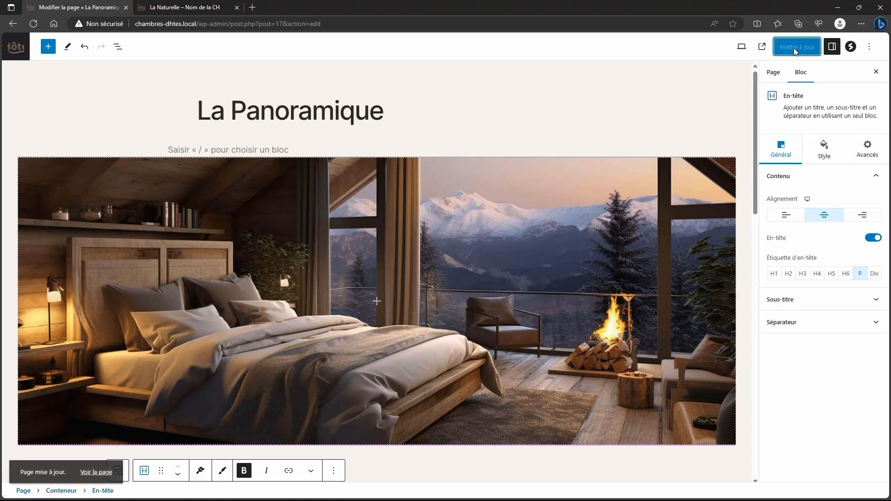
# Step: Open the live site's home page and review its sections, from the host introduction and rooms to the photo gallery and footer
pyautogui.click(197, 10)
pyautogui.click(206, 71)
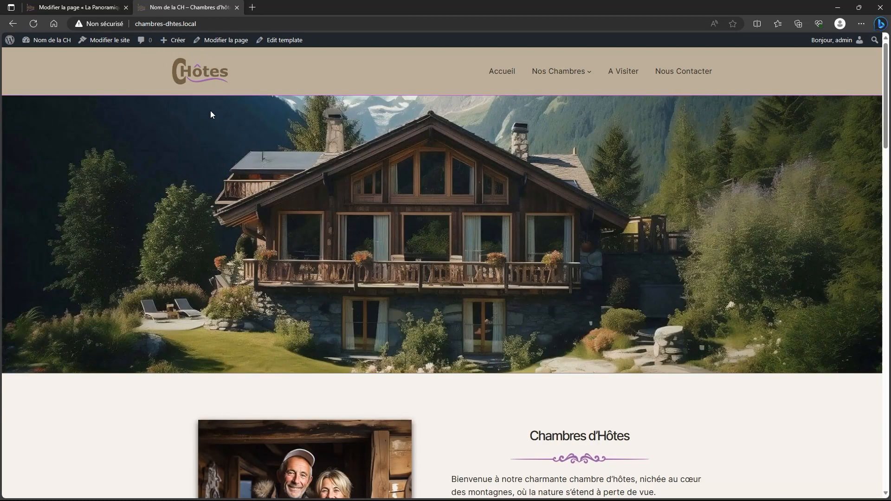
pyautogui.scroll(-9, 289, 174)
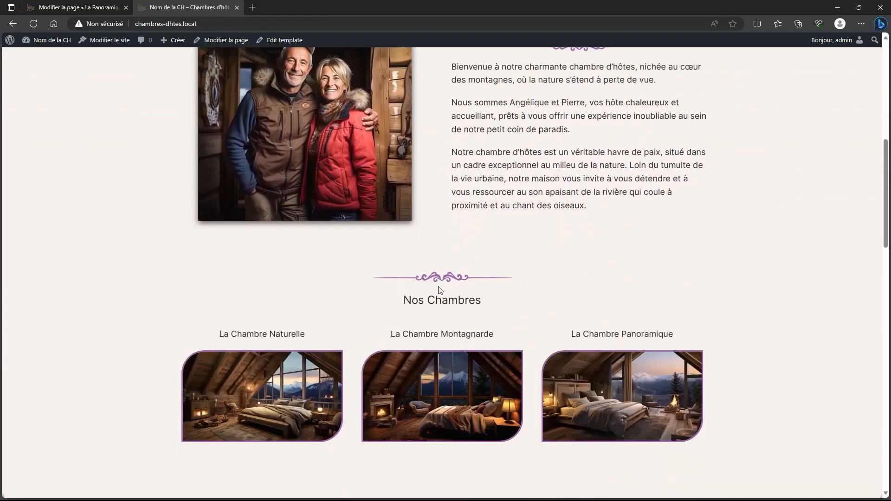
pyautogui.scroll(-12, 440, 291)
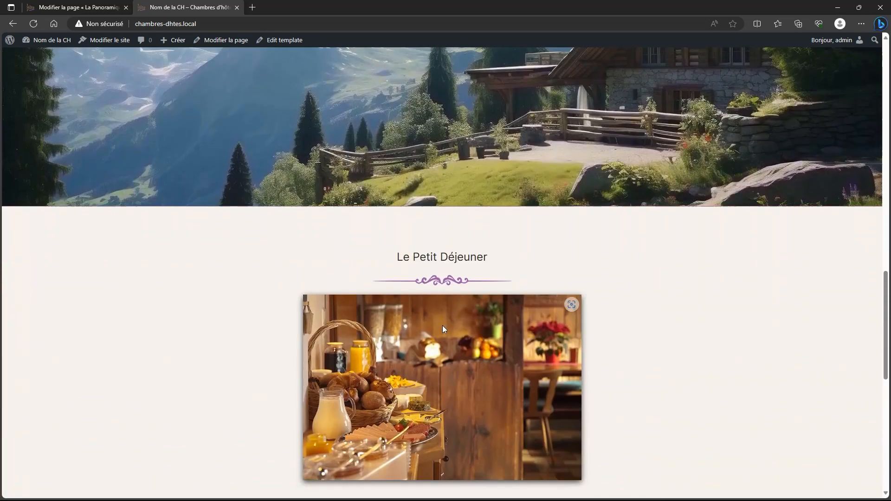
pyautogui.scroll(-10, 443, 329)
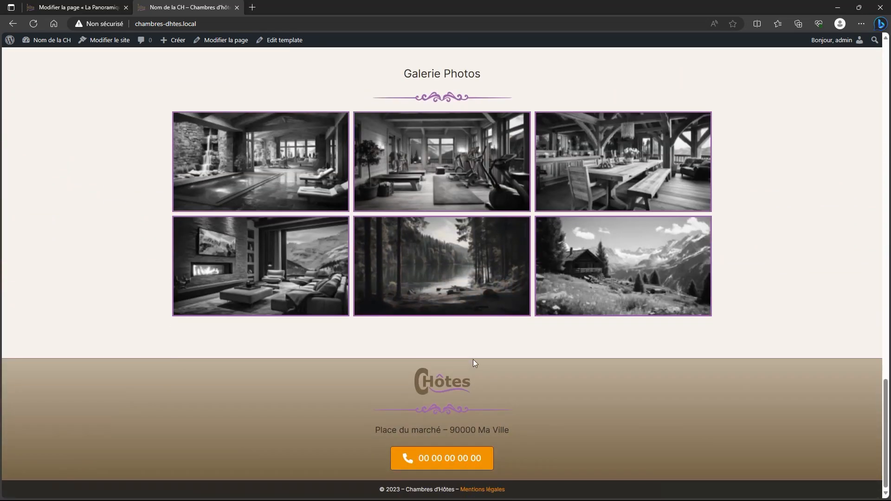
pyautogui.scroll(9, 475, 354)
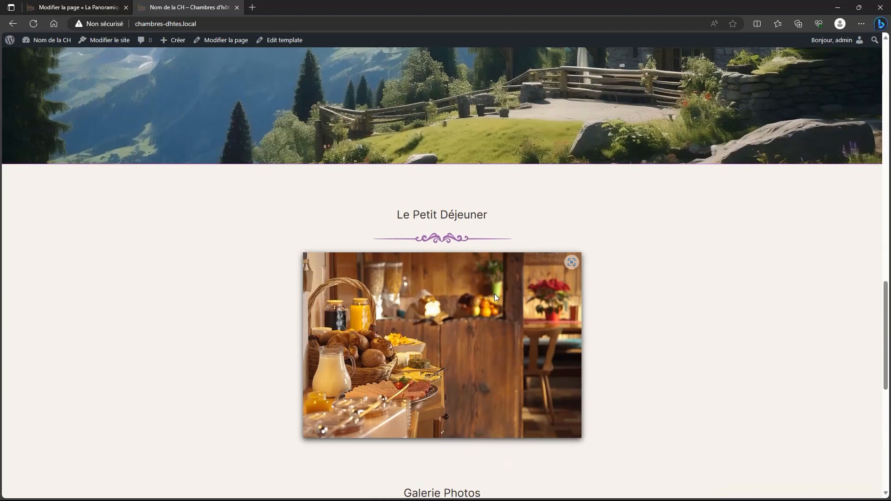
pyautogui.scroll(-10, 497, 306)
pyautogui.scroll(20, 524, 240)
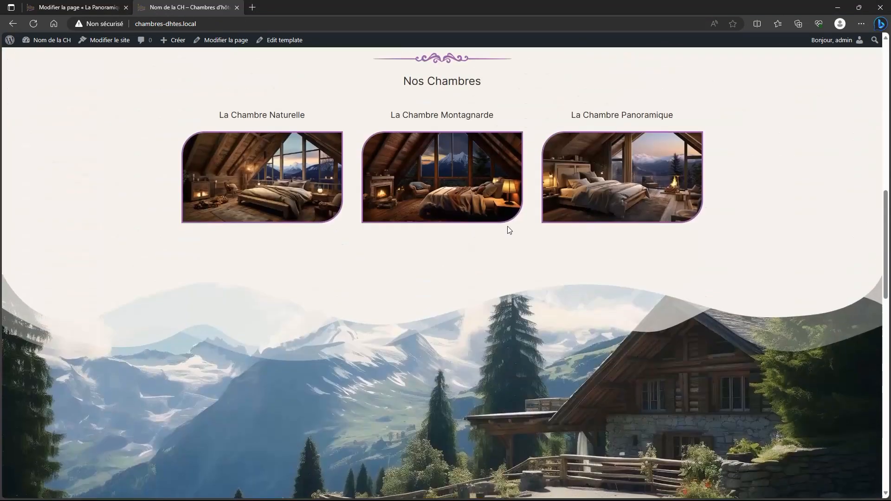
pyautogui.scroll(14, 506, 227)
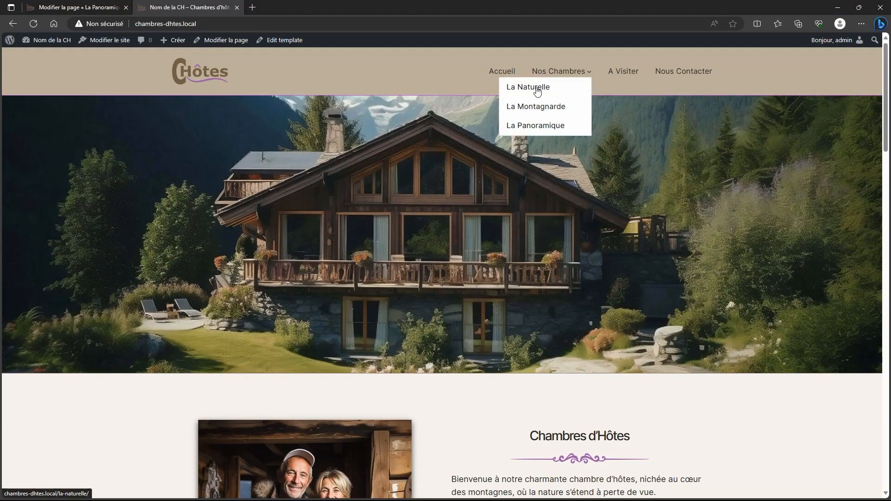
# Step: View the live La Naturelle room page and check its hero image, heading and content
pyautogui.click(535, 88)
pyautogui.scroll(-10, 550, 191)
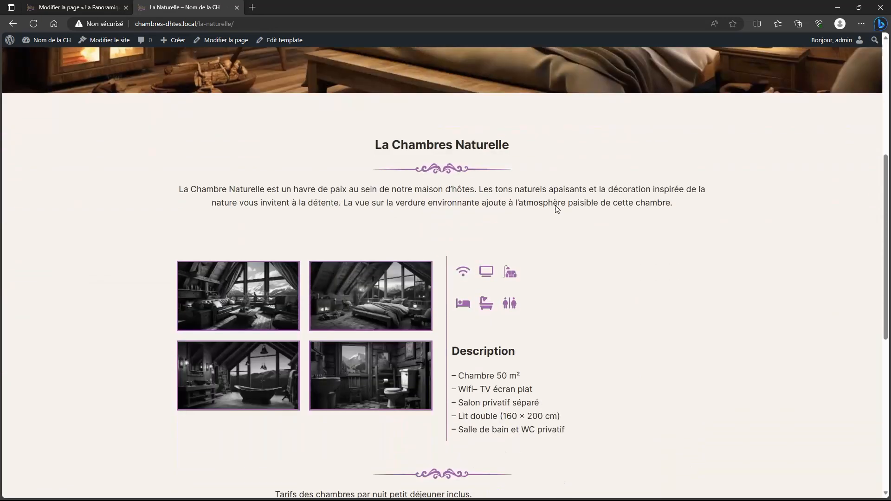
pyautogui.scroll(9, 573, 229)
pyautogui.scroll(3, 578, 226)
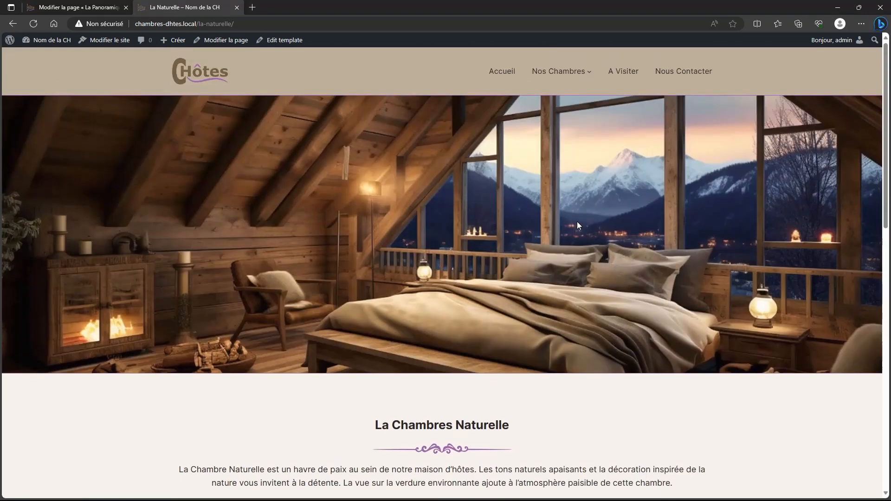
# Step: View the live La Montagnarde room page and check its content down to the rates and booking button
pyautogui.moveTo(561, 78)
pyautogui.click(551, 110)
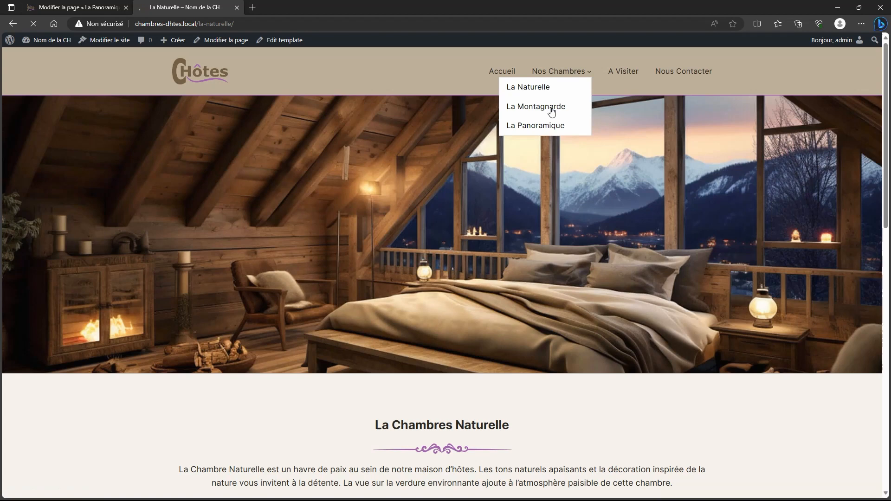
pyautogui.scroll(-7, 554, 204)
pyautogui.scroll(-6, 556, 241)
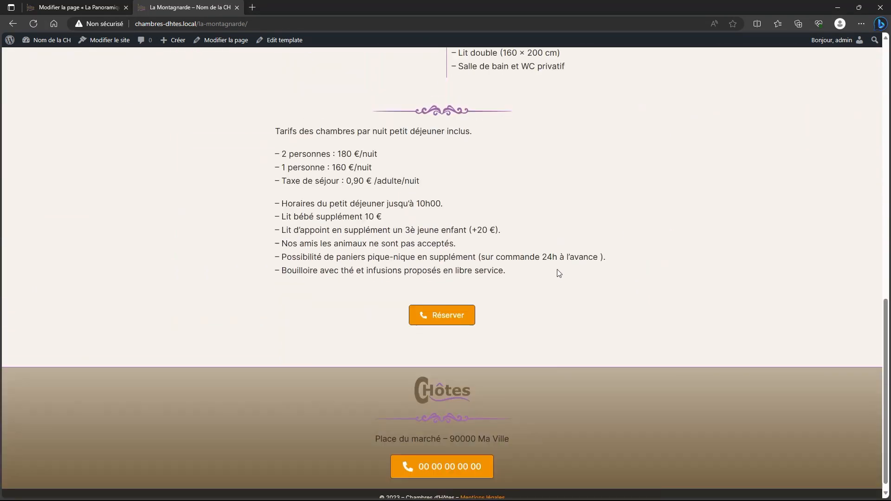
pyautogui.scroll(12, 557, 271)
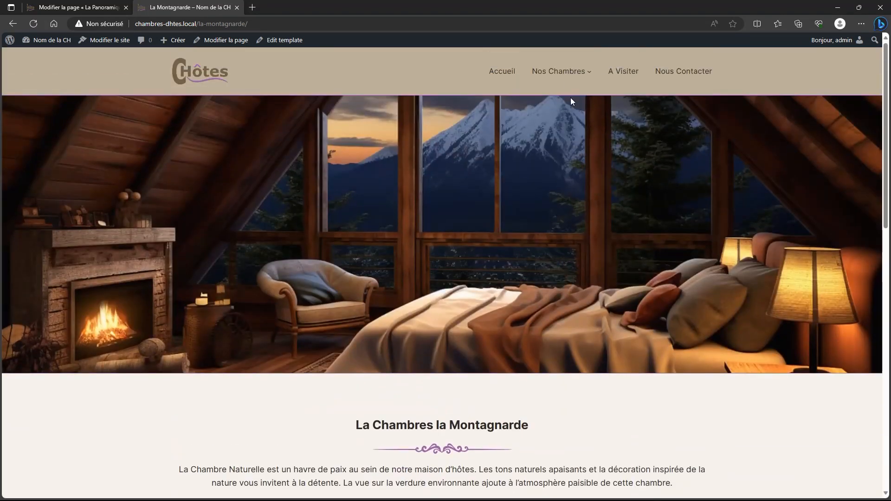
# Step: View the live La Panoramique room page, check its layout and rates, and return to the home page
pyautogui.moveTo(564, 74)
pyautogui.click(552, 126)
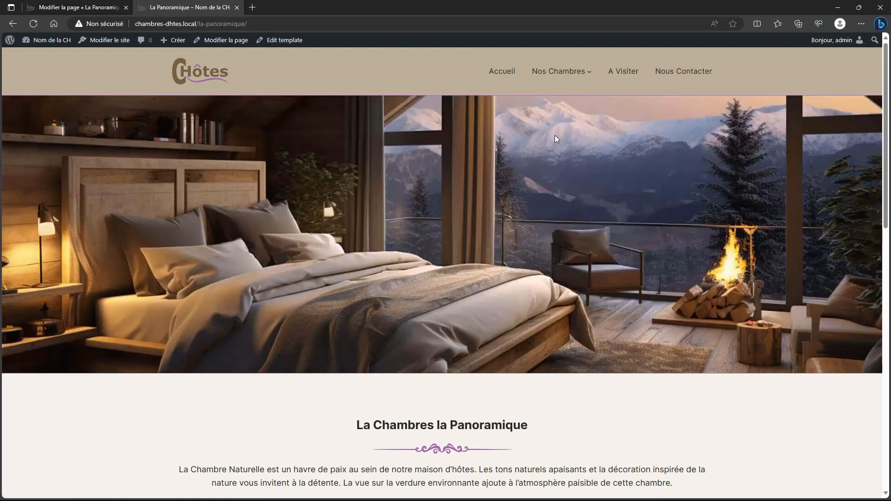
pyautogui.scroll(-10, 556, 135)
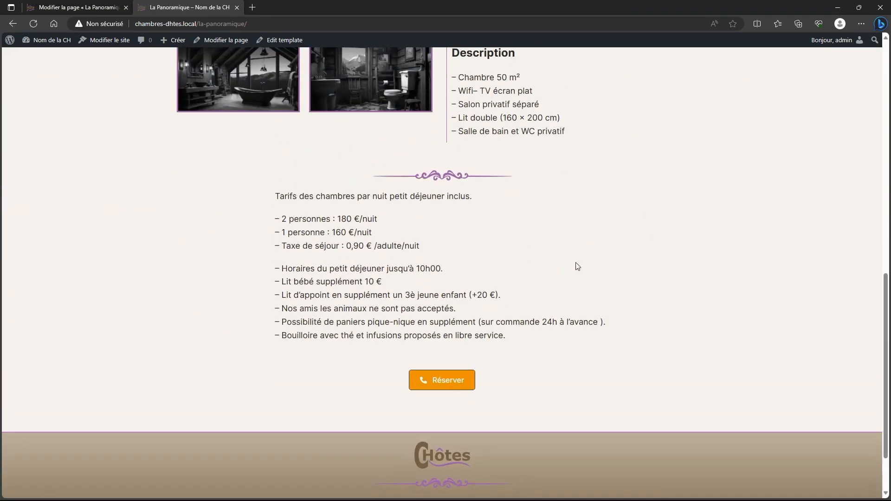
pyautogui.scroll(12, 576, 258)
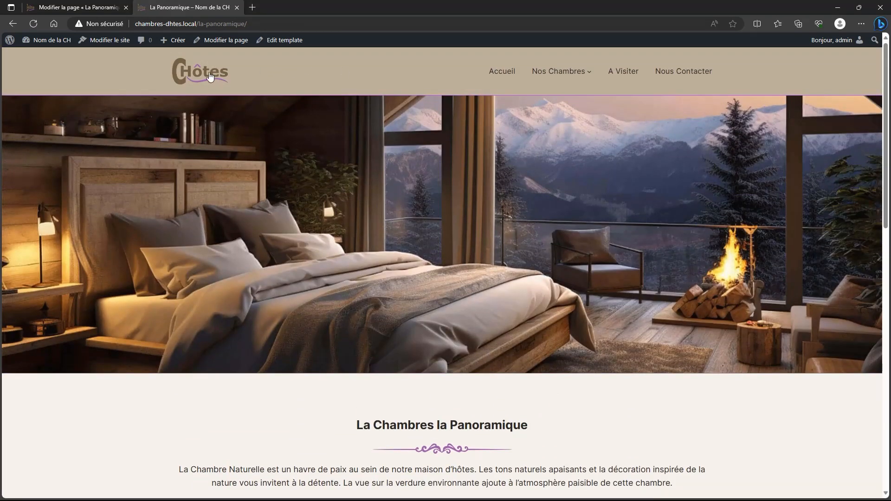
pyautogui.click(211, 77)
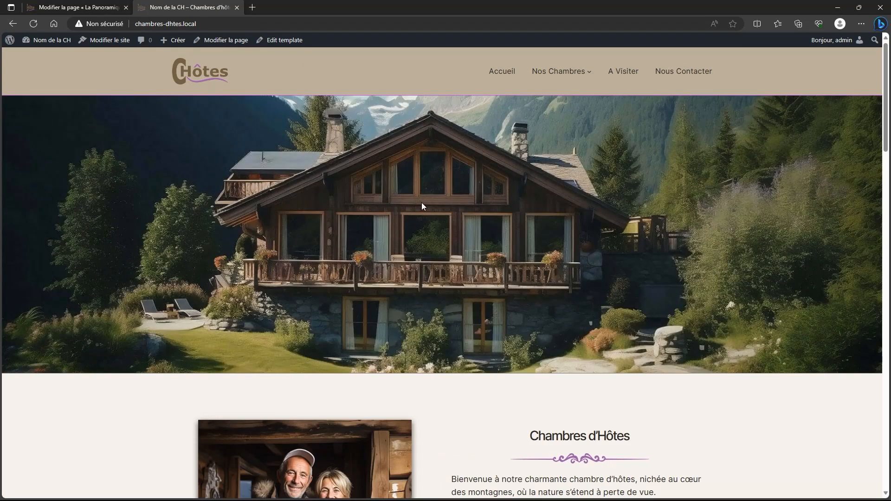